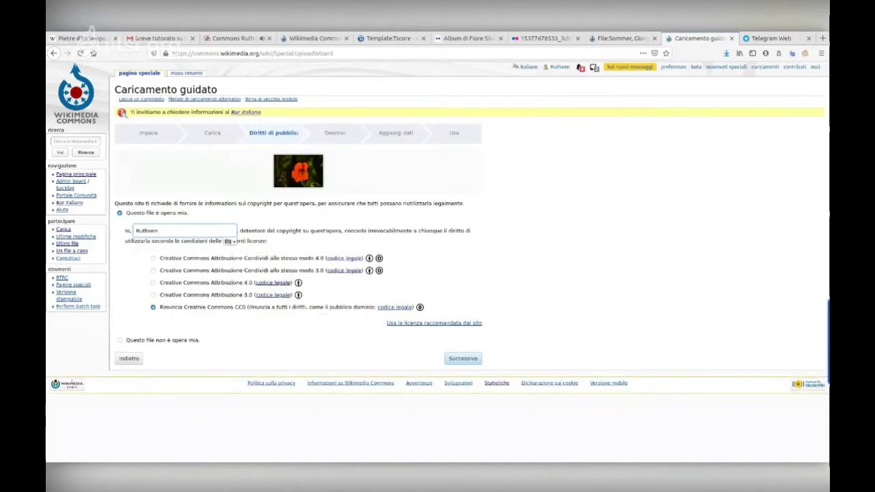
Select the Creative Commons CC0 waiver as the licence for the own work and continue to the description stage.
key(Tab)
key(Down)
key(Down)
key(Down)
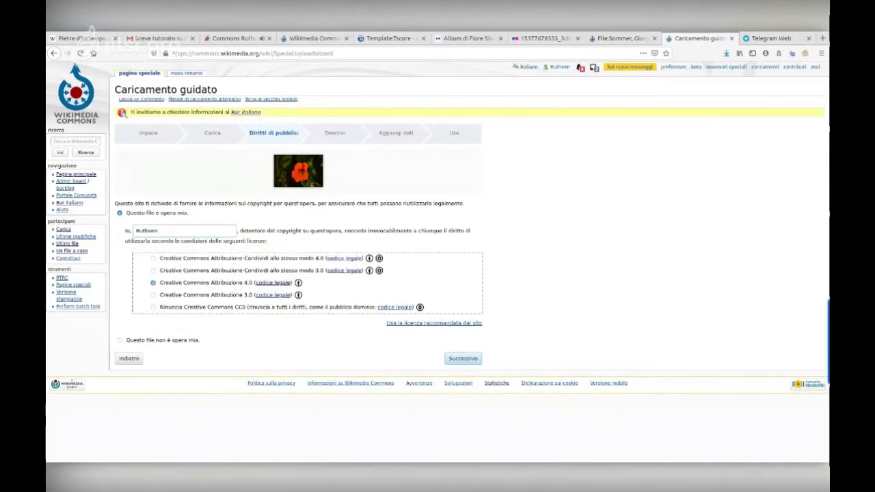
key(Down)
click(153, 307)
click(463, 359)
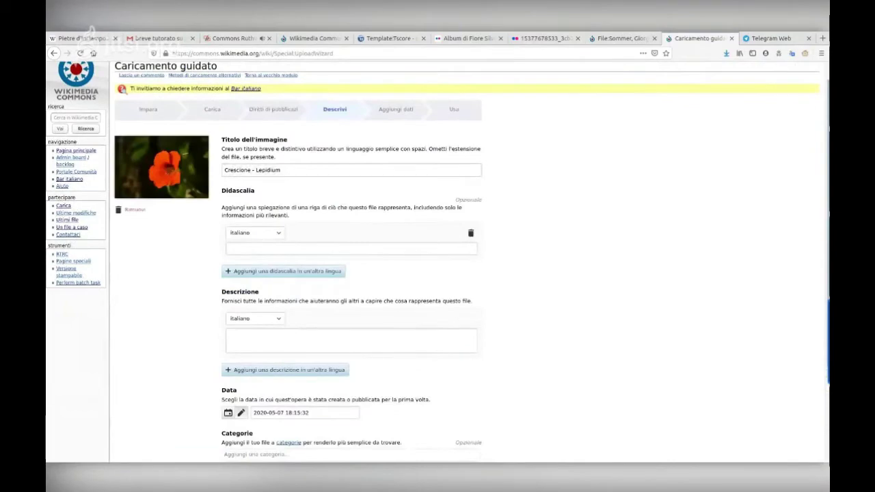
Change the image title to "Fiore di Crescione - Lepidium" and enter the Italian caption "Fiore di crescione".
scroll(438, 273, down, 5)
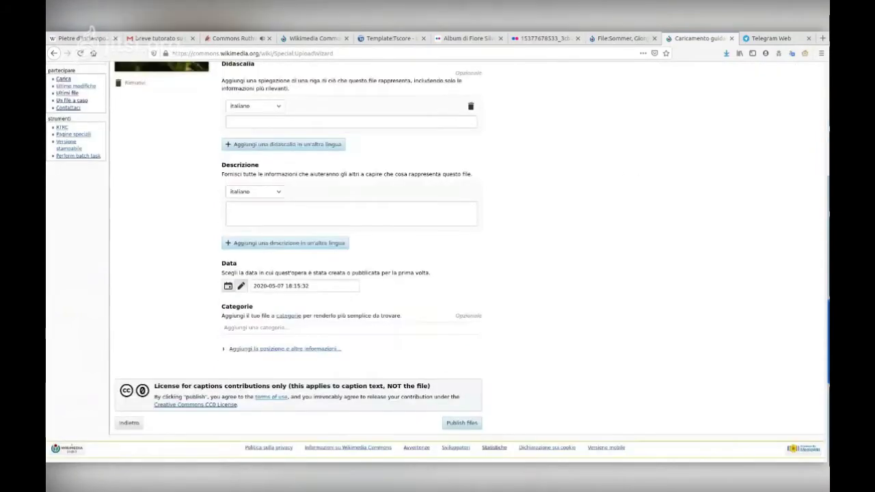
scroll(437, 274, up, 5)
scroll(438, 273, down, 1)
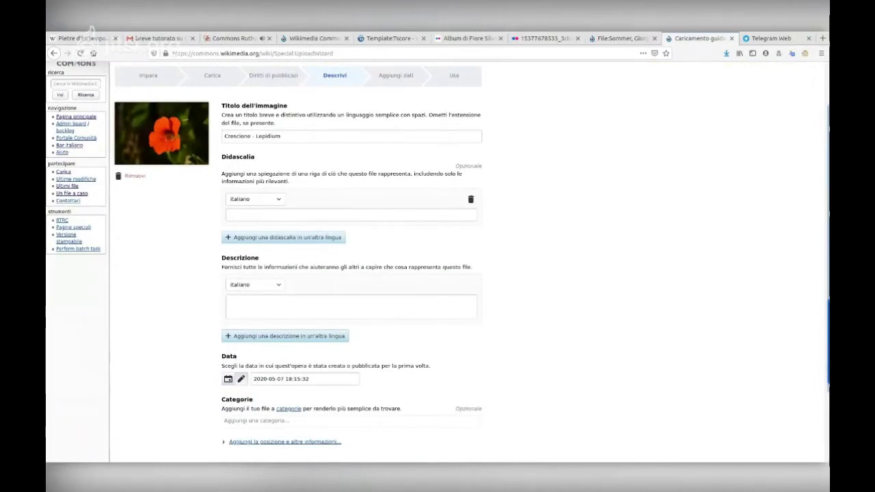
click(281, 136)
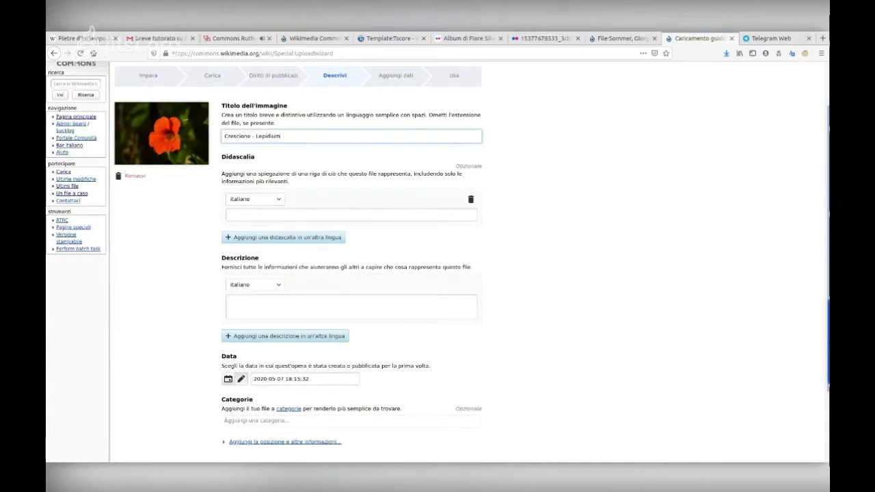
click(225, 136)
text(Fiore di)
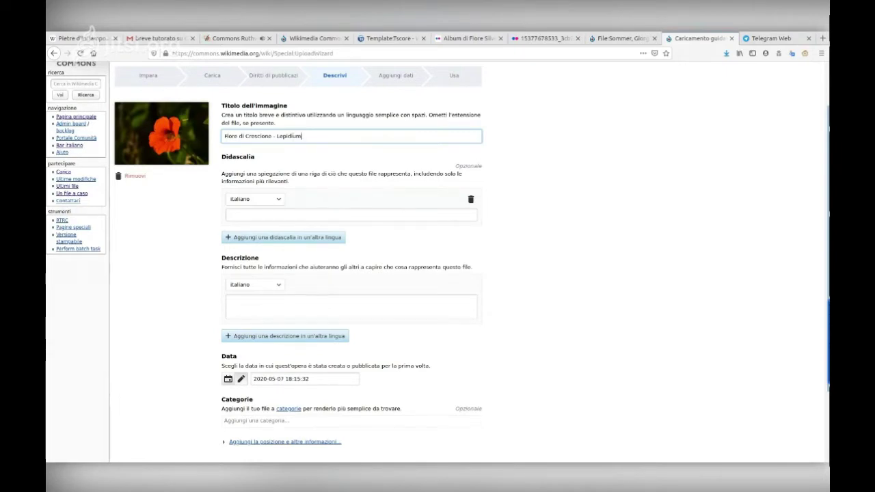
click(302, 136)
click(230, 215)
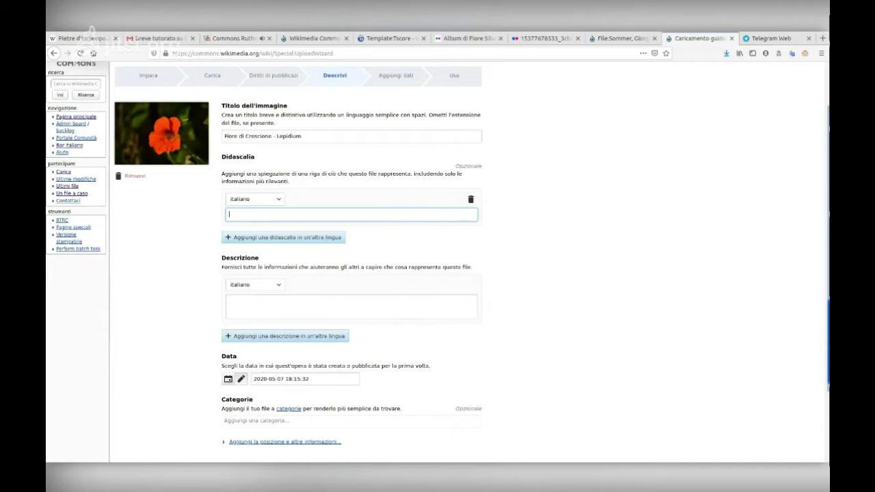
text(iore di crescione)
Fill in the Italian description with the caption text and the plant genus, as 'Fiore di crescione ("Lepidium" sp.)'.
key(ctrl+a)
key(ctrl+c)
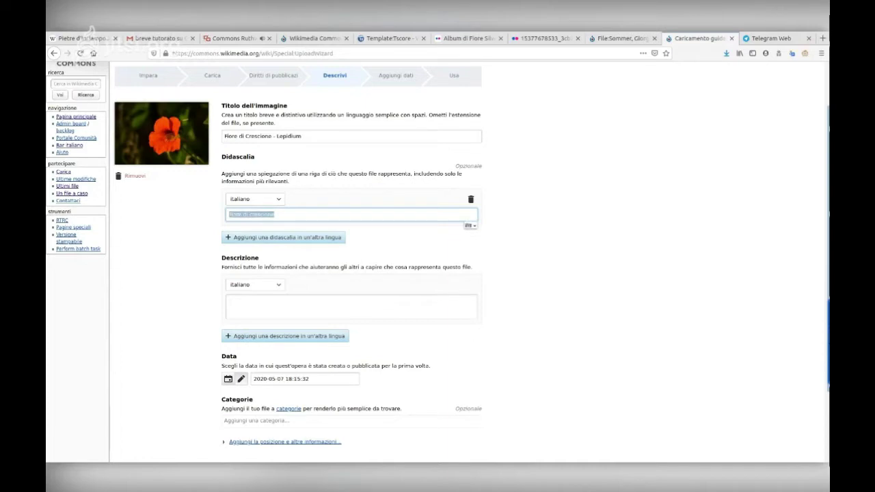
click(230, 302)
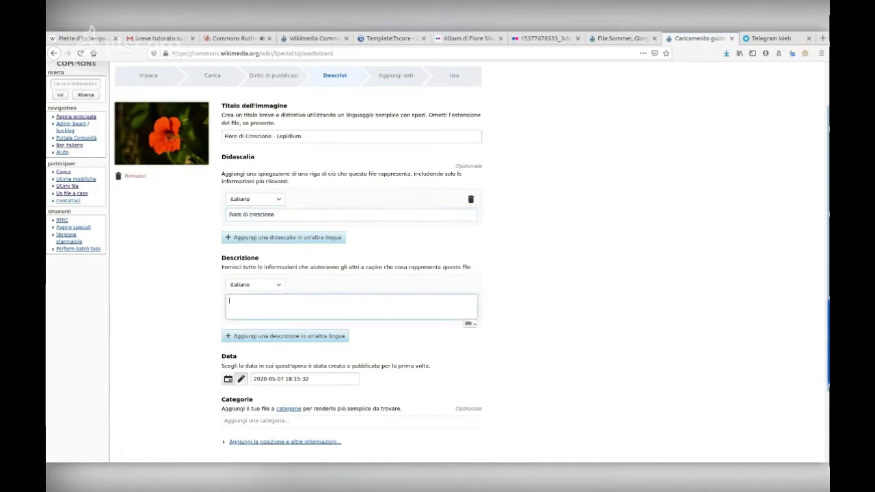
key(ctrl+v)
text(")
key(BackSpace)
text((")
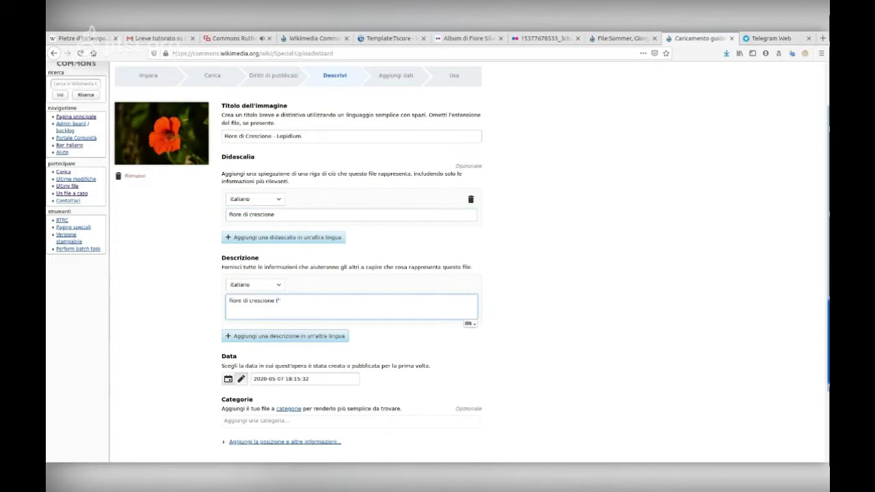
double_click(289, 136)
key(ctrl+c)
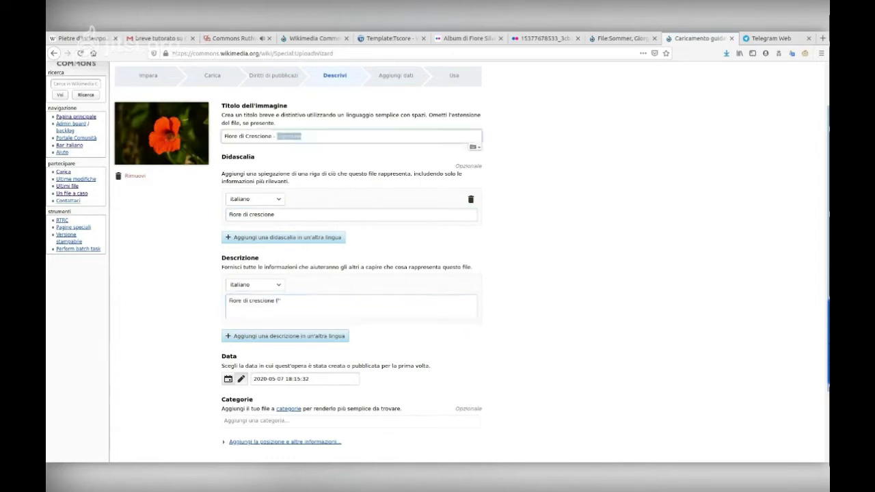
click(281, 301)
key(ctrl+v)
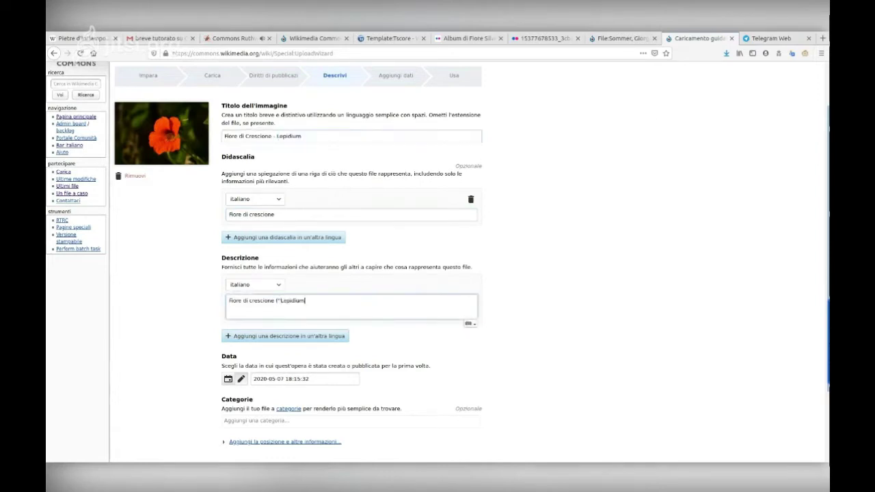
text("))
text( sp)
text(.)
text())
Add the category "Lepidium" to the file, reusing the genus name from the description.
scroll(438, 263, down, 3)
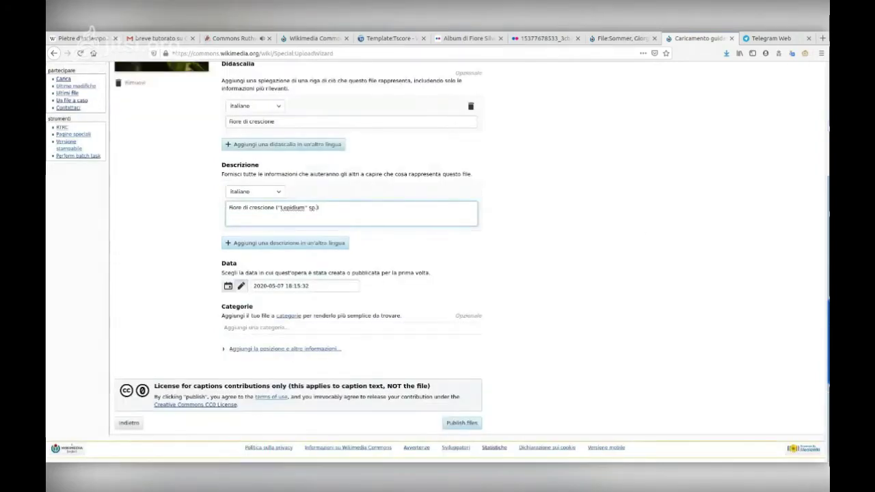
double_click(237, 306)
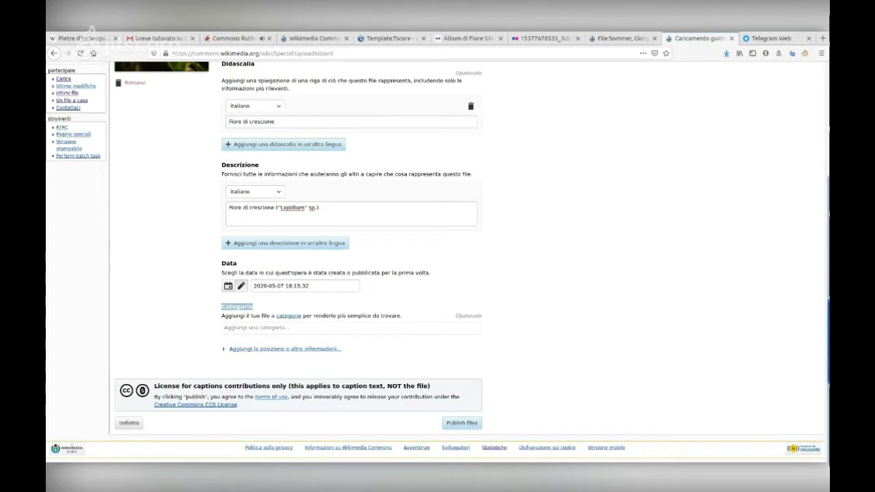
click(351, 328)
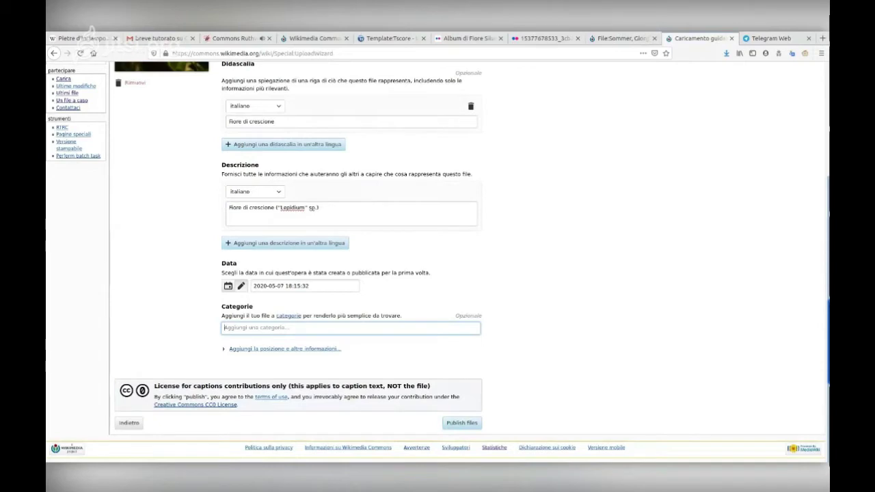
double_click(292, 208)
key(ctrl+c)
click(313, 327)
key(ctrl+v)
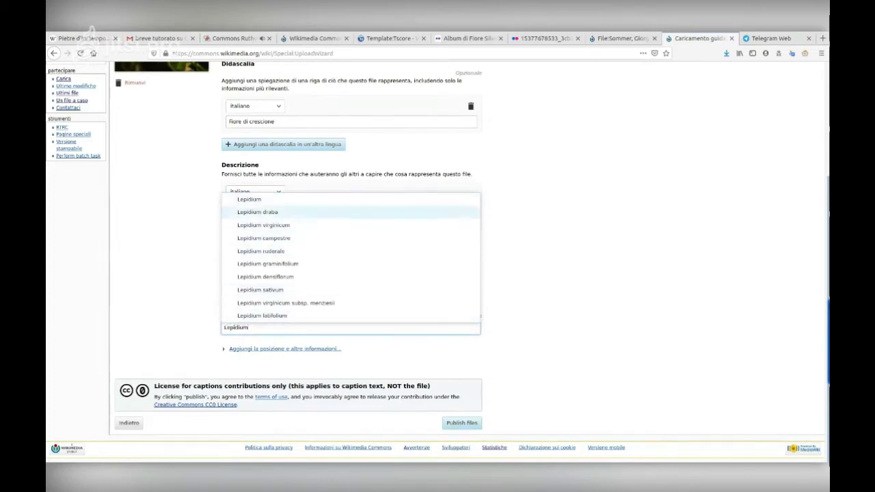
key(Return)
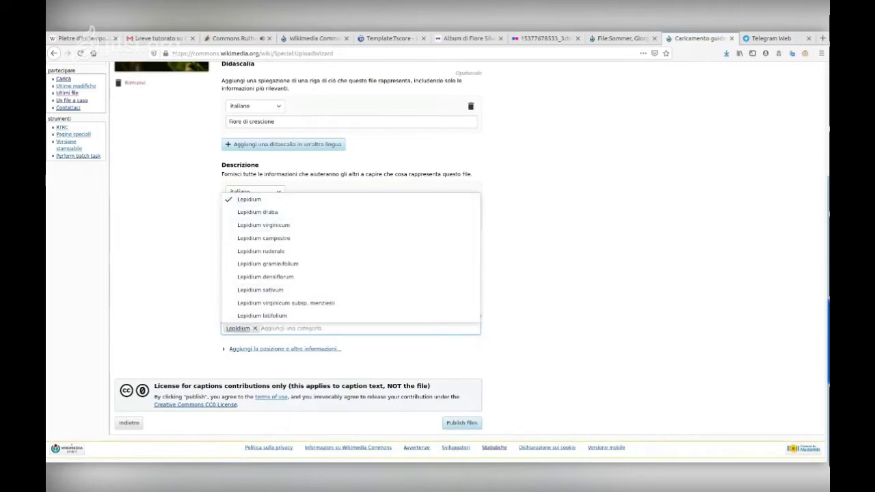
key(Tab)
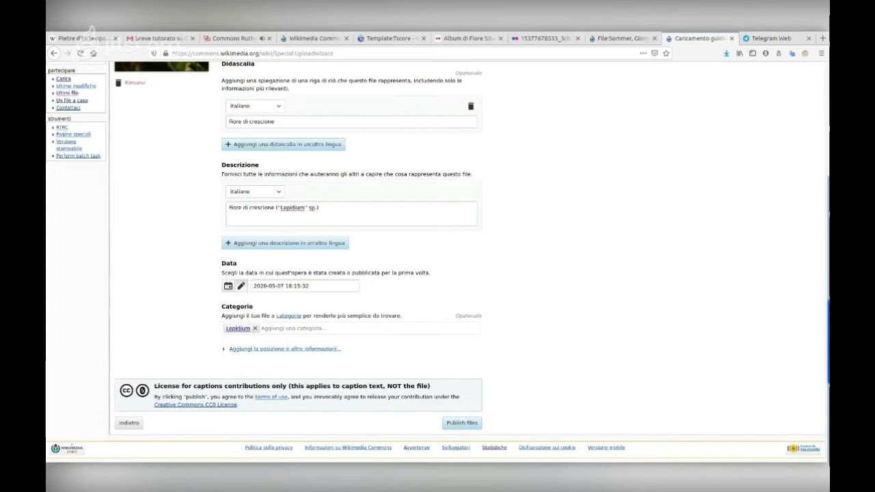
Expand the optional location and other information fields, and publish the file to reach the metadata stage.
click(285, 348)
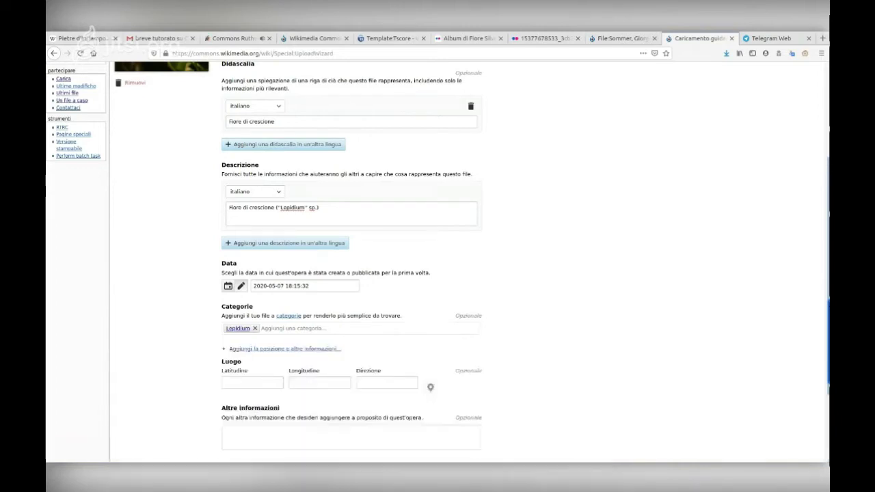
scroll(437, 260, down, 3)
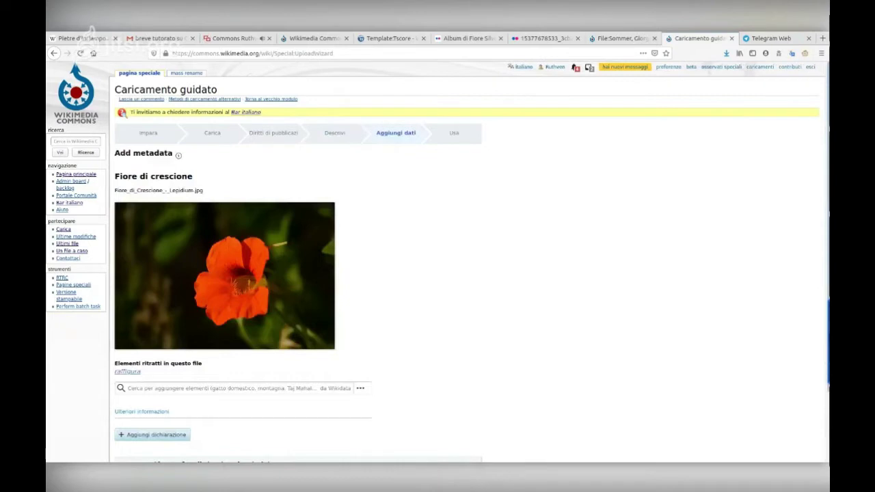
scroll(437, 263, down, 1)
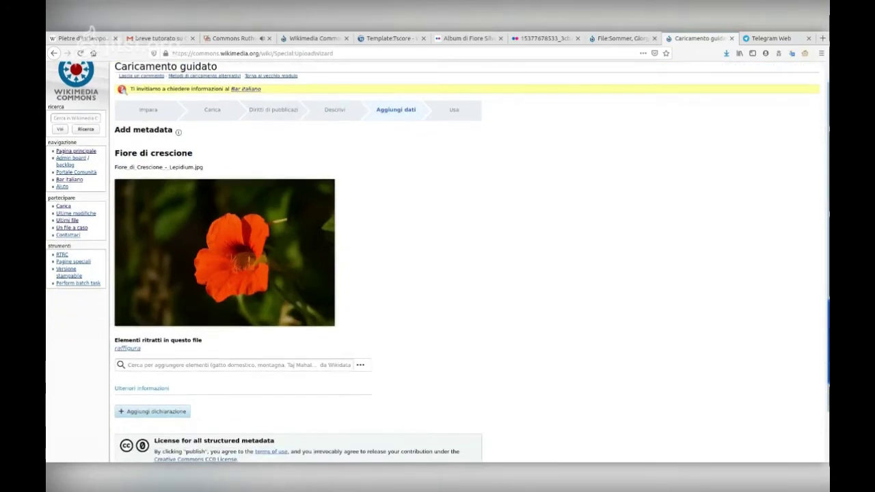
scroll(438, 263, down, 2)
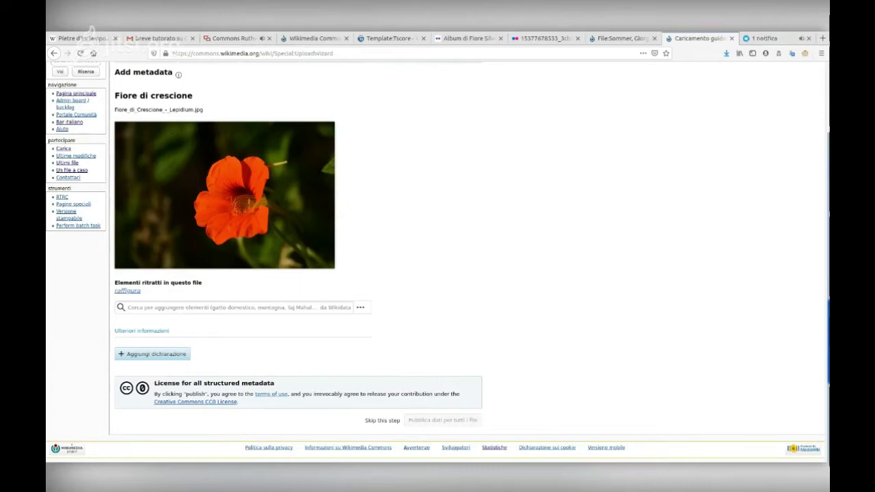
Check the video meeting page and its chat, and return to the upload wizard's metadata page.
click(233, 38)
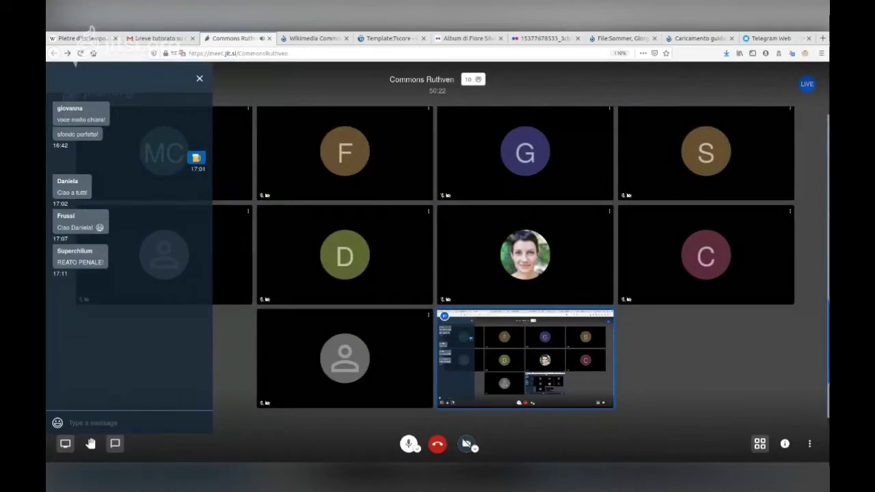
key(ctrl+9)
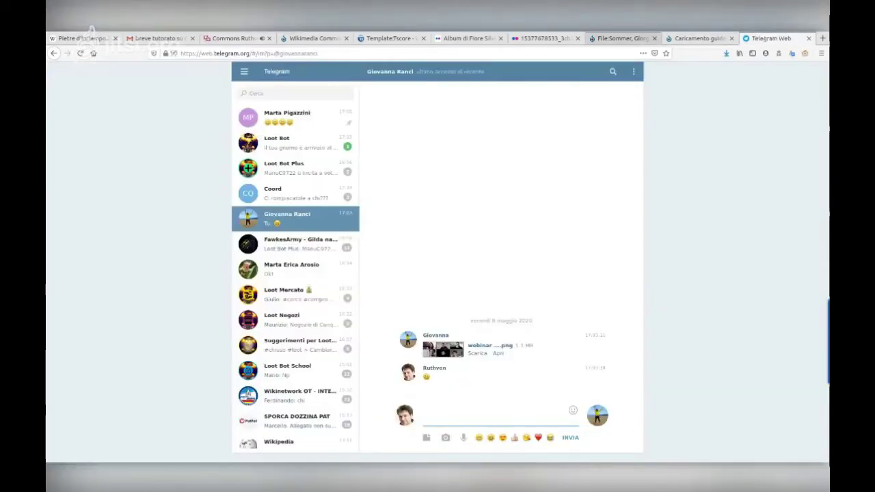
key(ctrl+8)
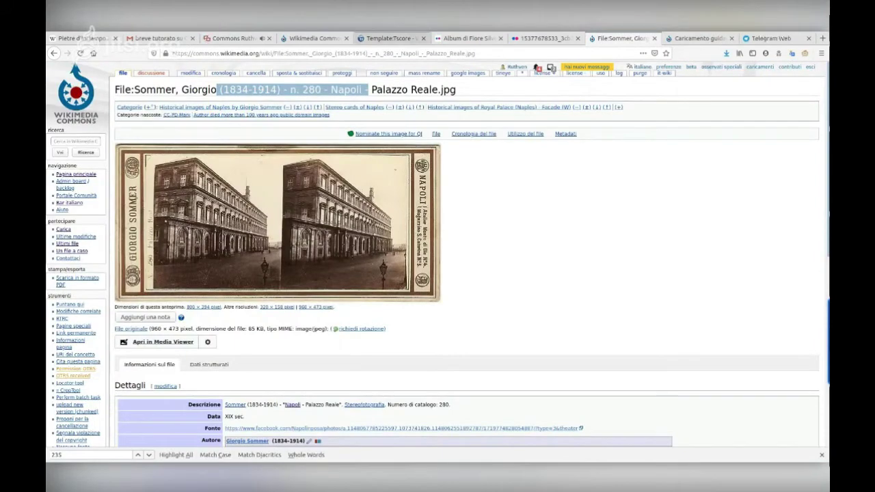
key(ctrl+Tab)
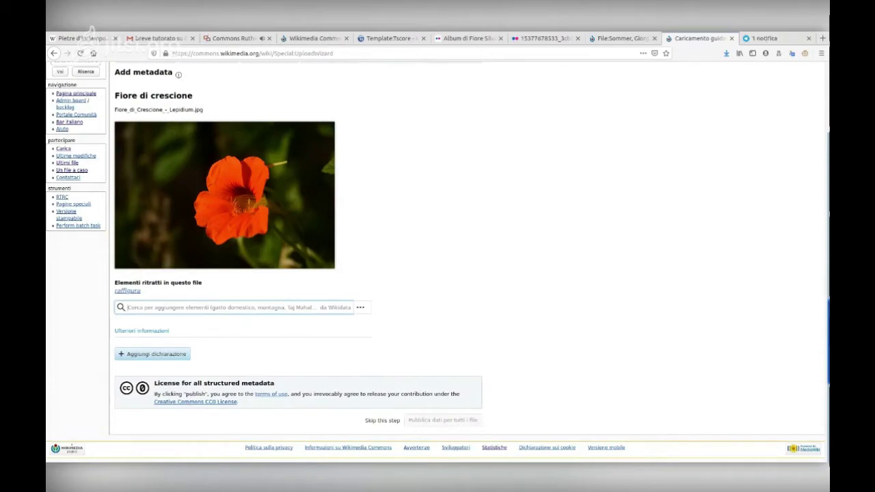
Add "Lepidium", the genus of plants, as an item depicted in the flower photo.
text(lepi)
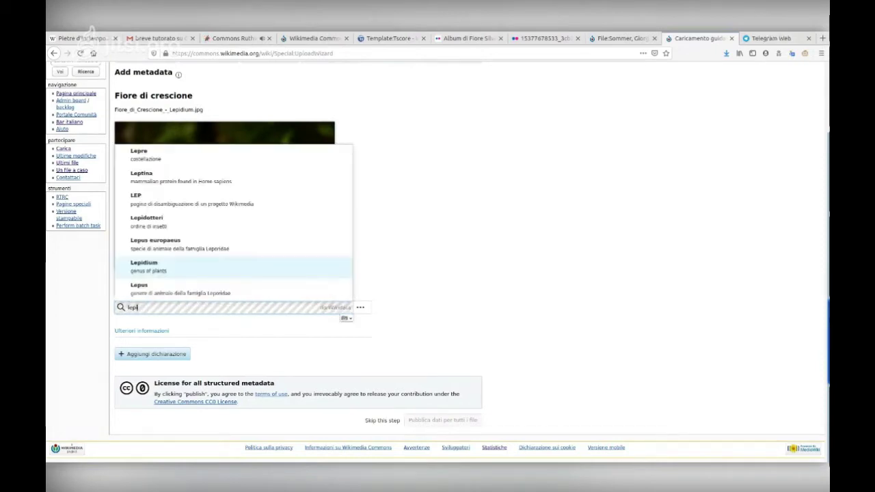
key(Down)
key(Return)
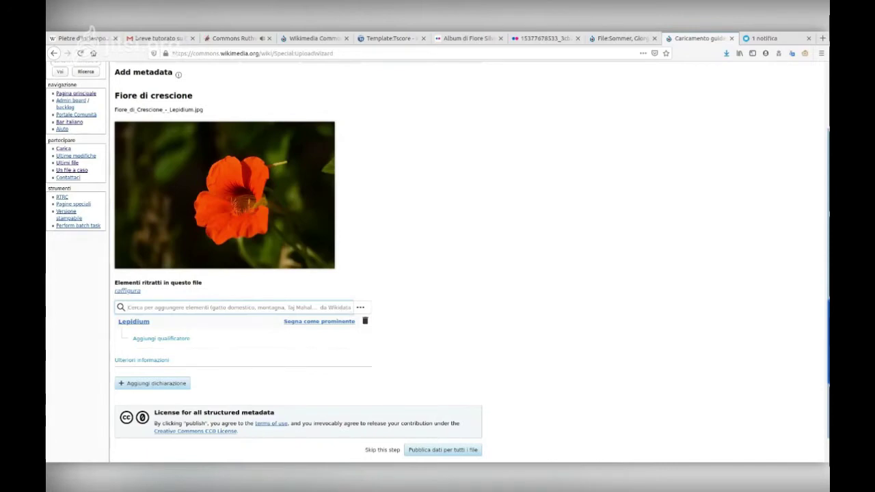
Add "fiore", the reproductive organ of angiosperms, as a second item depicted in the photo.
text(fiore)
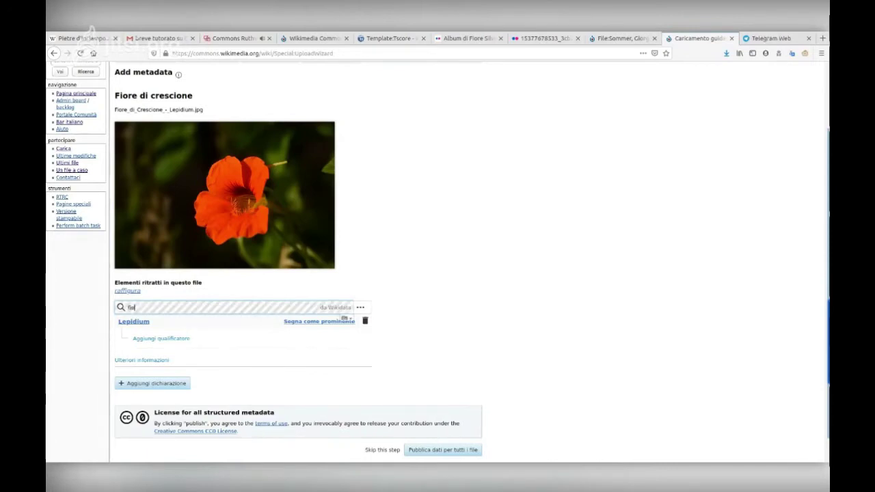
key(Up)
key(Up)
key(Up)
key(Up)
key(Up)
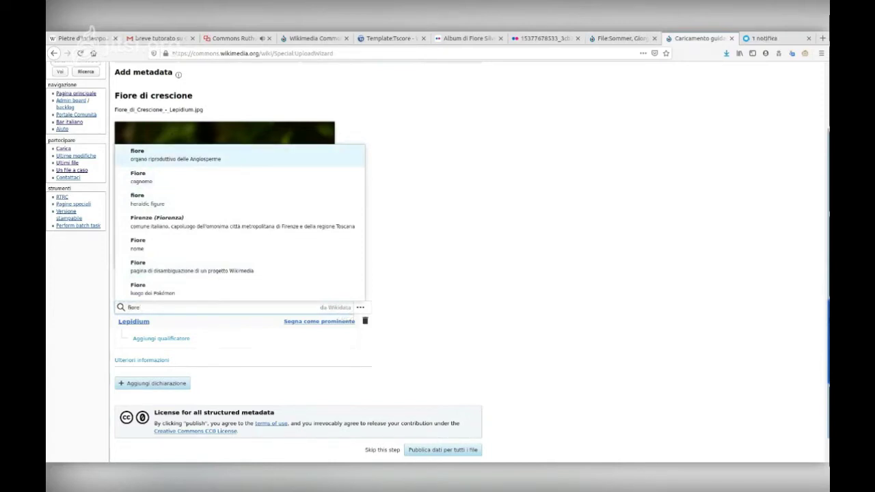
key(Down)
key(Down)
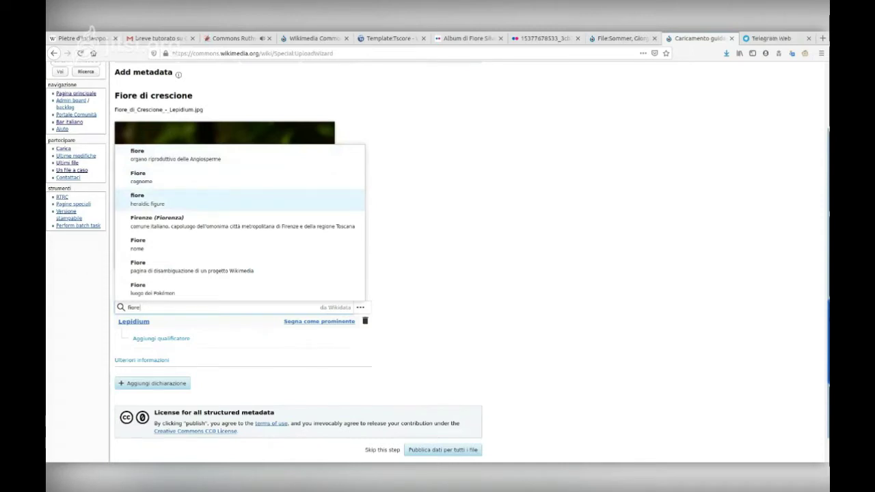
key(Down)
key(Down)
key(Down)
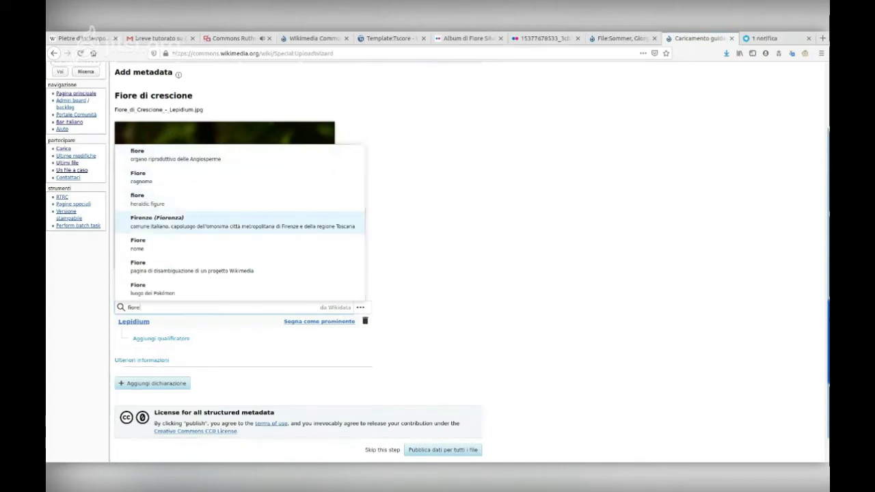
key(Up)
key(Up)
key(Up)
key(Up)
key(Up)
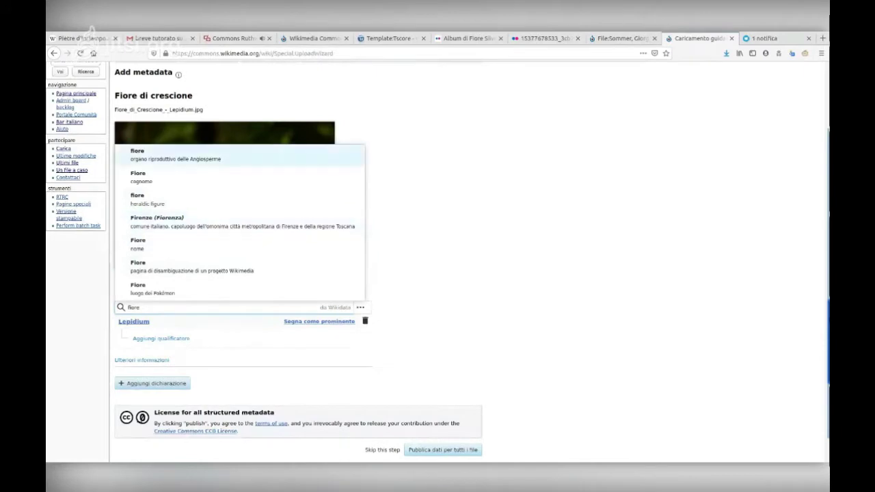
key(Return)
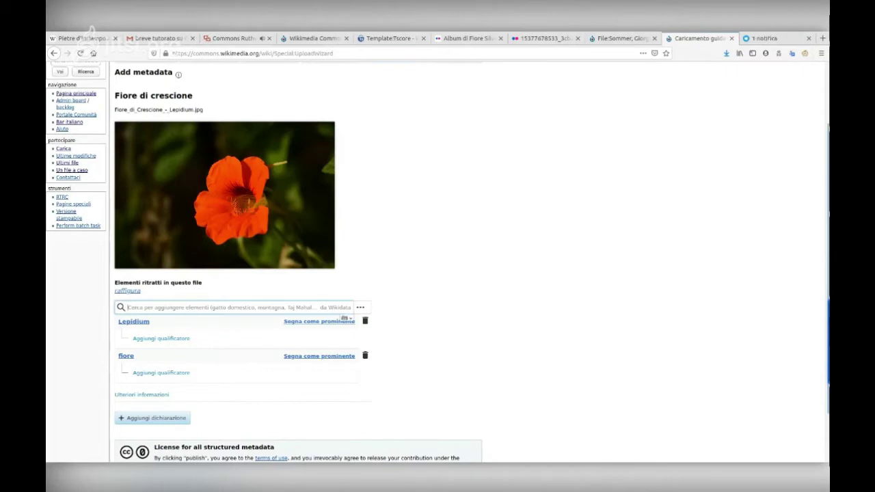
Add "arancione" as a third item depicted in the flower photo.
text(or)
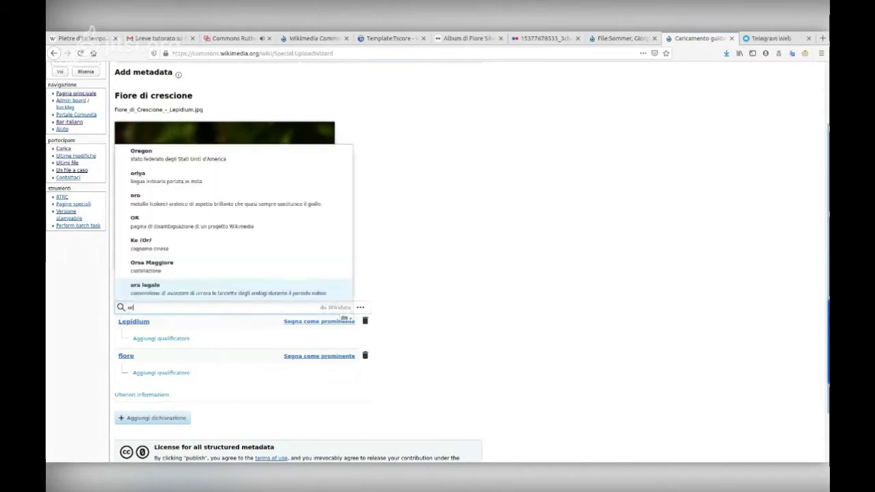
key(BackSpace)
key(BackSpace)
text(arancio)
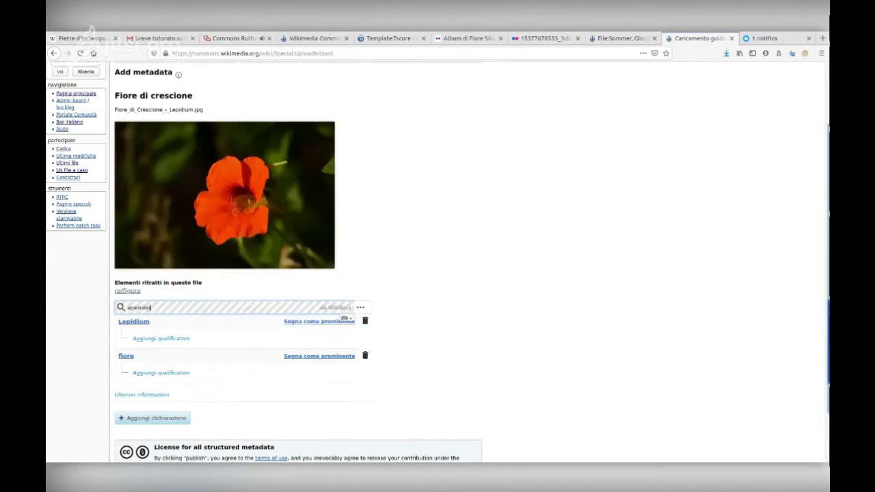
text(ne)
key(Down)
key(Return)
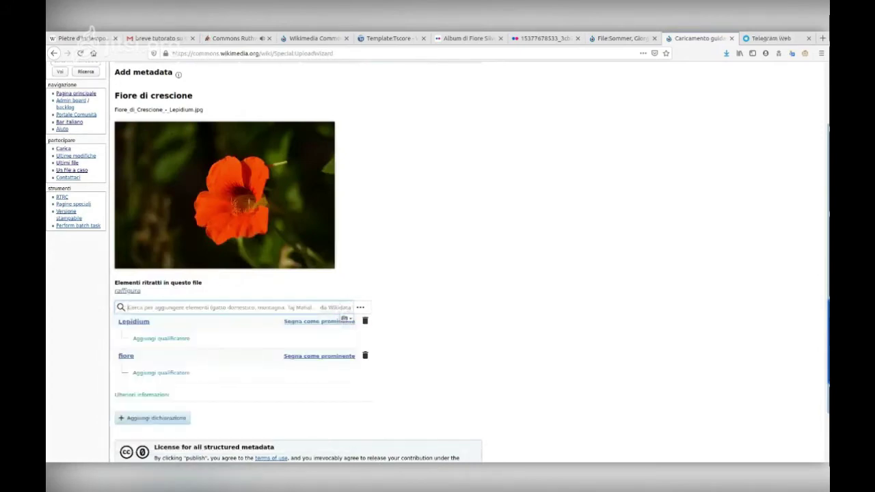
Publish the structured metadata for all files to finish the upload.
scroll(437, 262, down, 1)
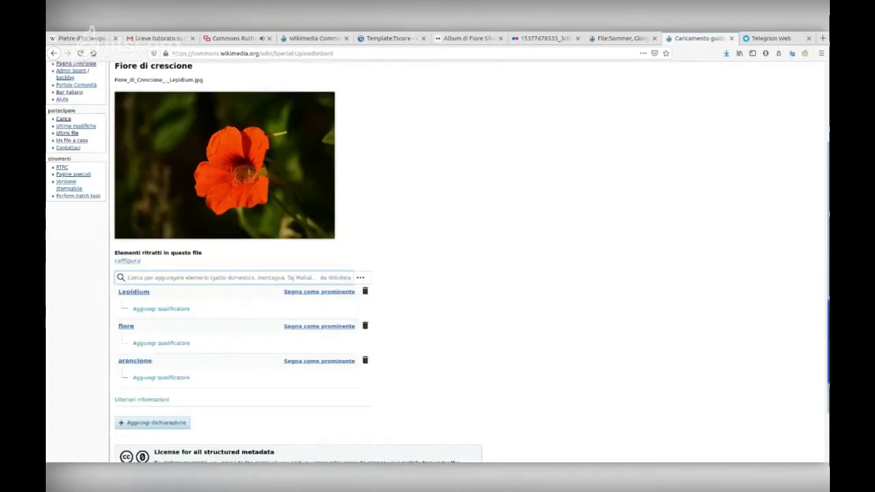
scroll(438, 263, down, 2)
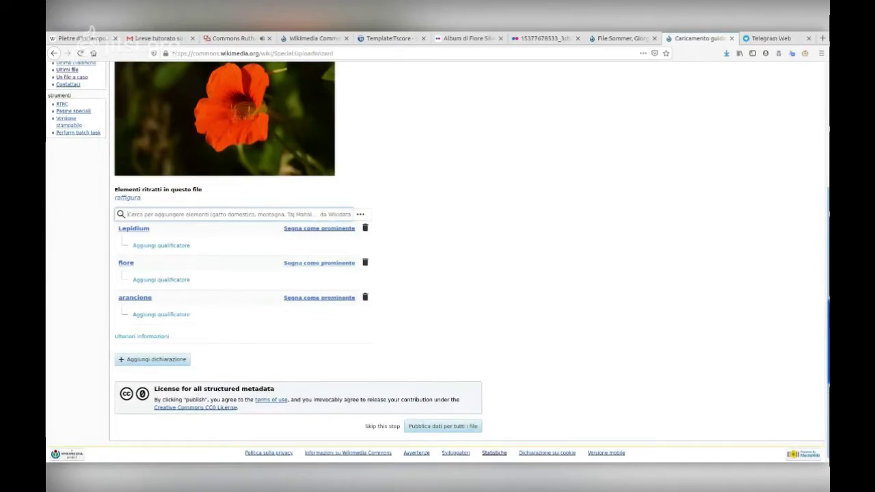
click(443, 426)
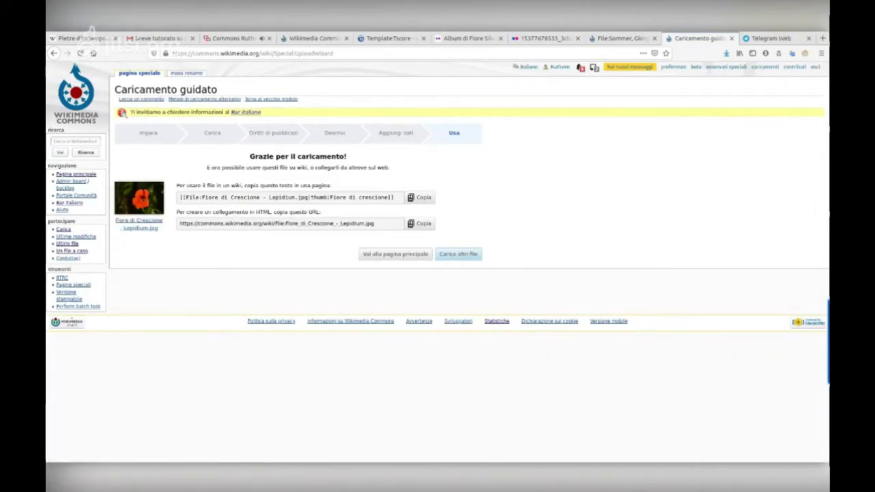
Highlight the wiki embed code and the file's URL, and open the uploaded file's page.
click(290, 197)
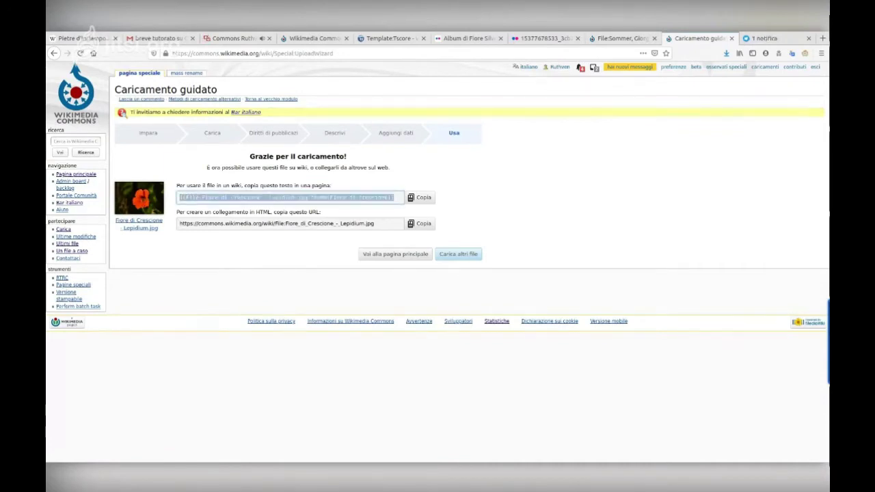
click(290, 224)
click(139, 223)
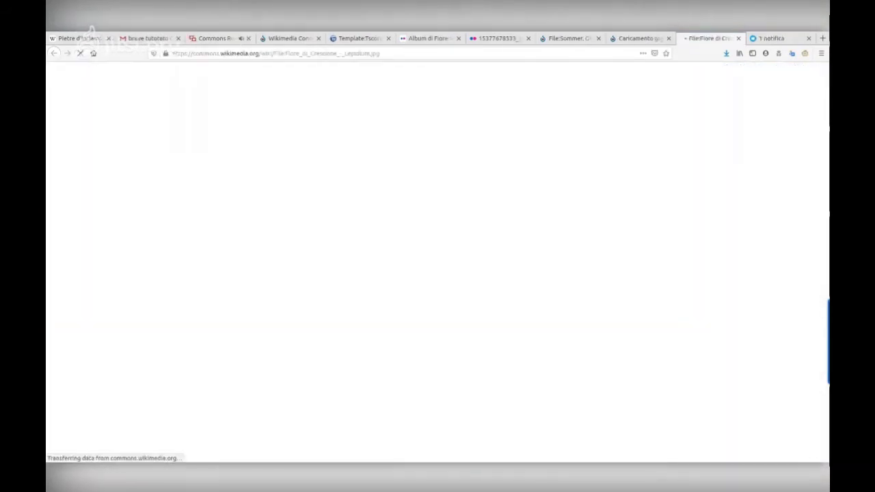
scroll(438, 260, down, 2)
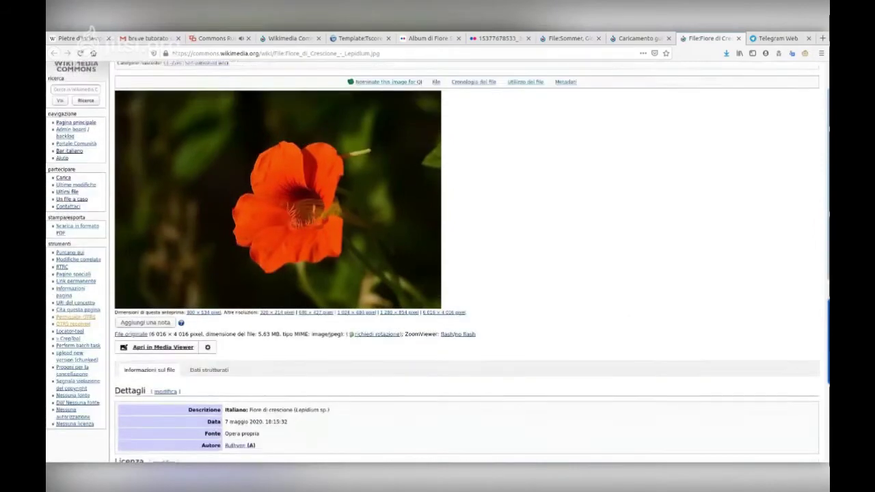
scroll(437, 260, up, 2)
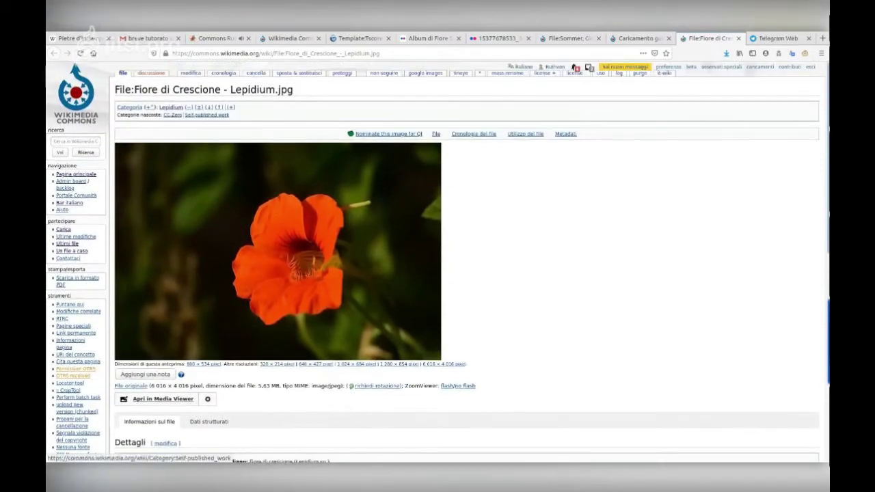
Change the file's category from "Lepidium" to its subcategory "Unidentified Lepidium" and save the edit.
click(199, 107)
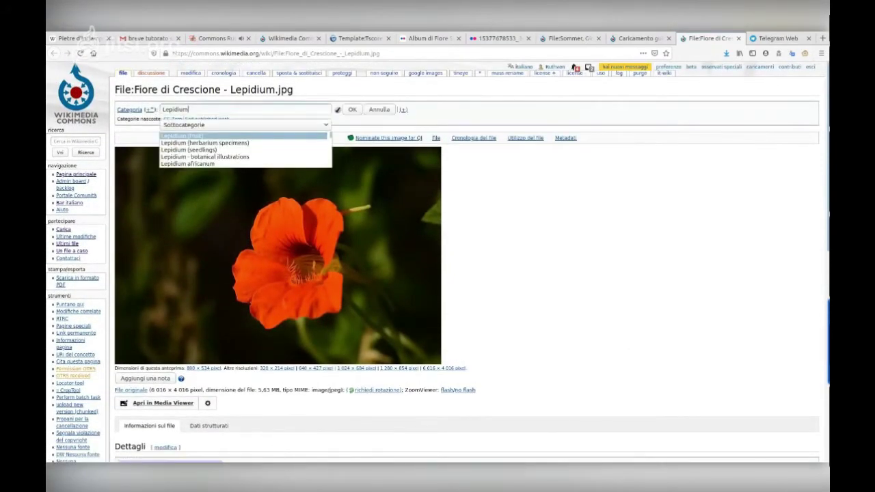
scroll(245, 150, down, 6)
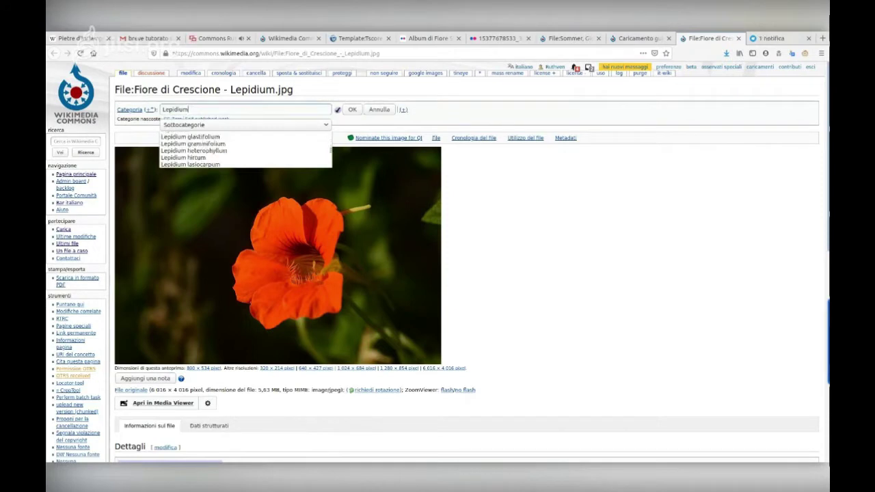
scroll(245, 150, down, 6)
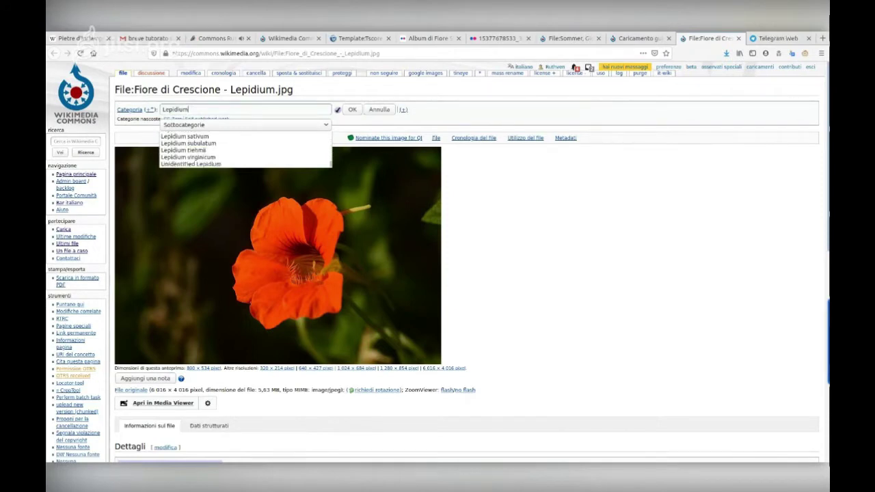
click(191, 164)
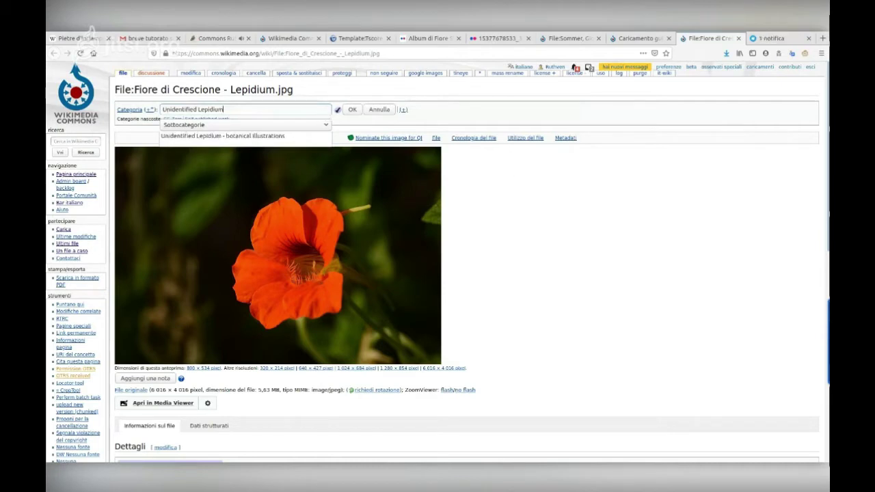
key(Return)
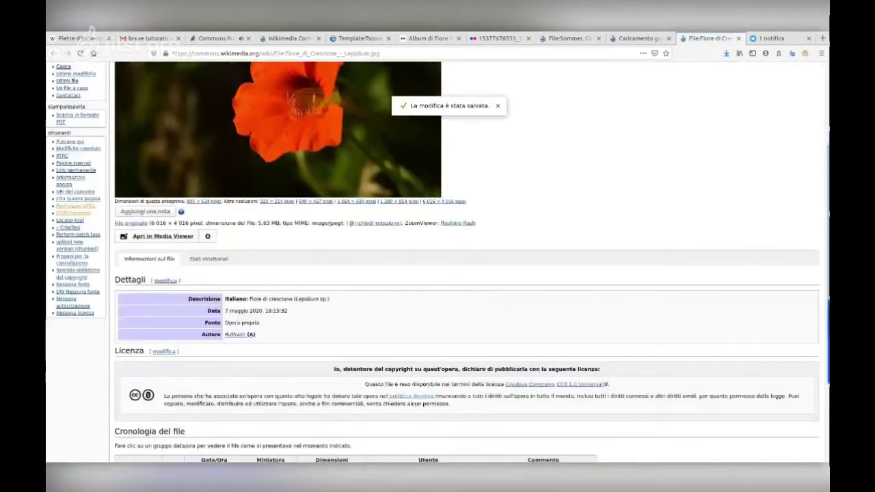
Review the file page's description, date, source, author, licence, history and extended camera metadata, and return to the video meeting page.
double_click(235, 299)
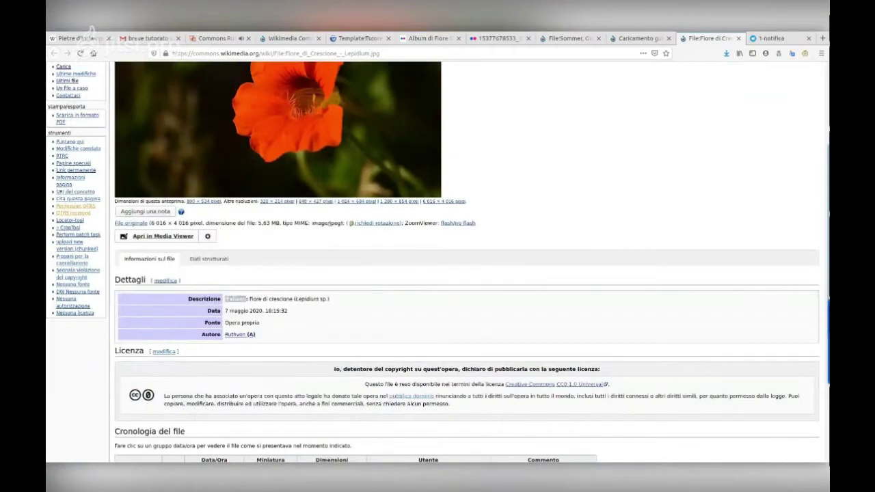
double_click(239, 311)
mouse_move(243, 334)
scroll(438, 262, down, 1)
scroll(239, 329, down, 4)
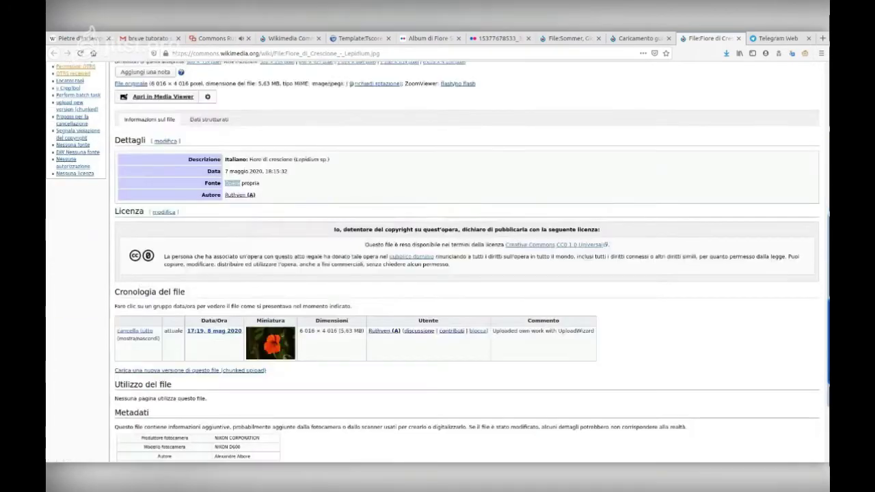
scroll(438, 260, down, 7)
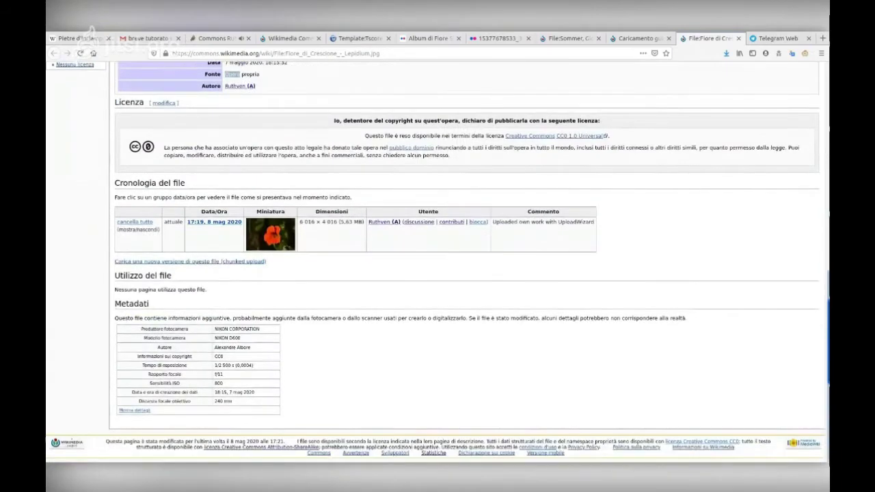
scroll(438, 260, down, 8)
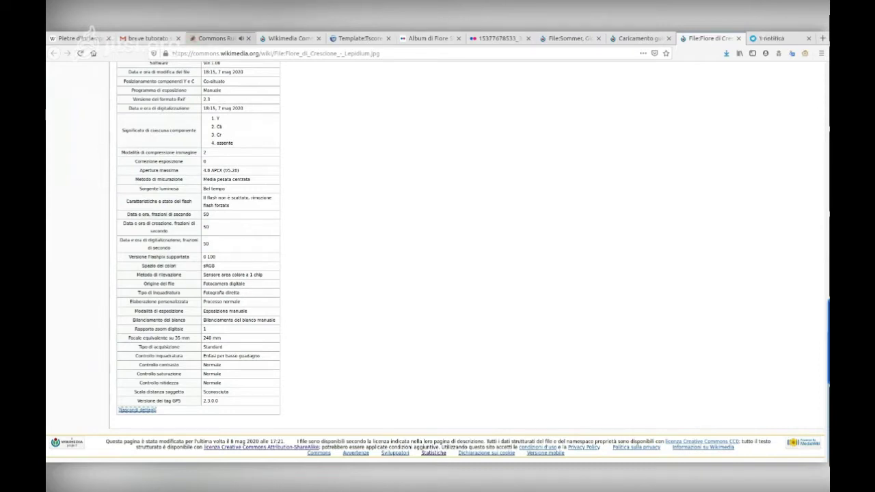
click(213, 39)
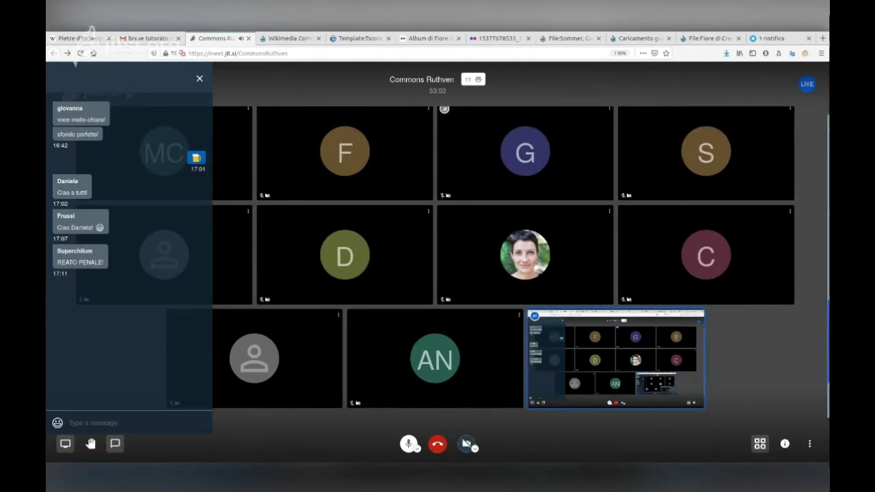
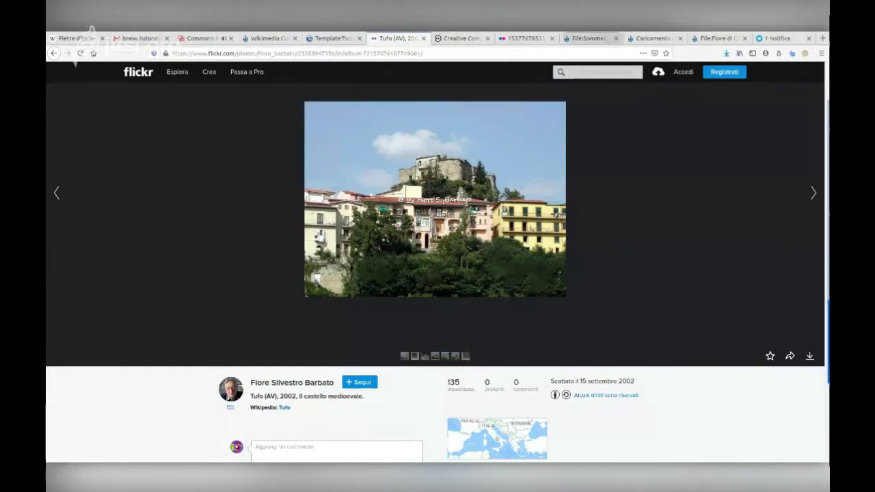
Start another upload in the Upload Wizard and retrieve the photo of Tufo's castle from its copied Flickr URL.
click(654, 38)
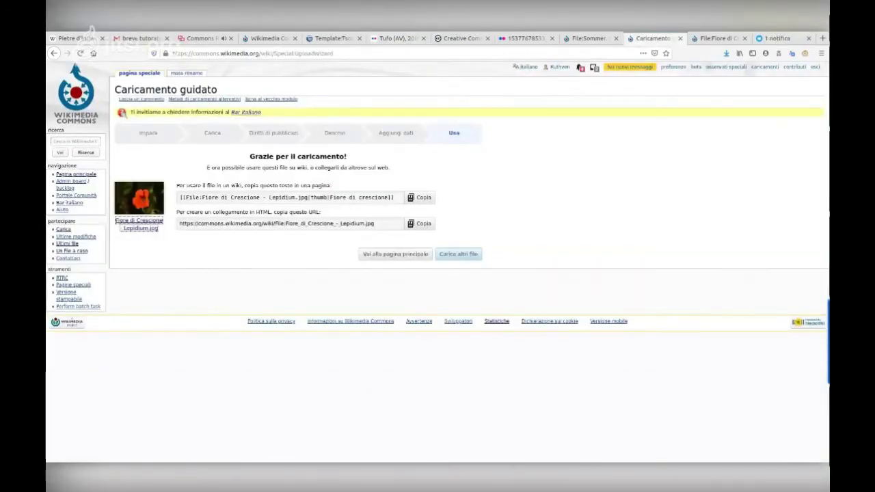
click(458, 254)
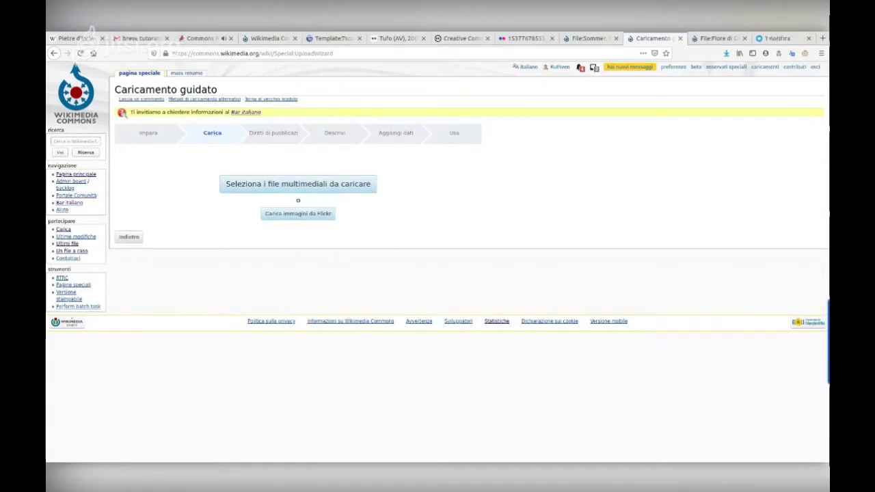
click(298, 213)
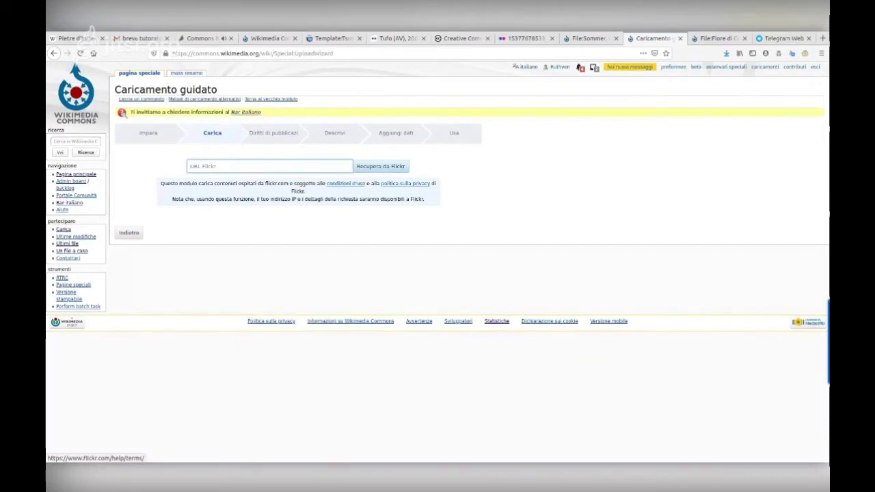
key(ctrl+v)
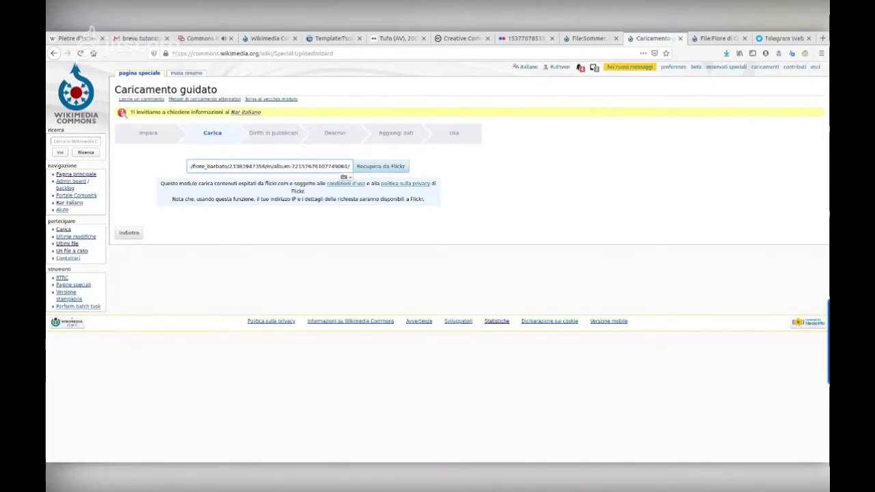
key(Home)
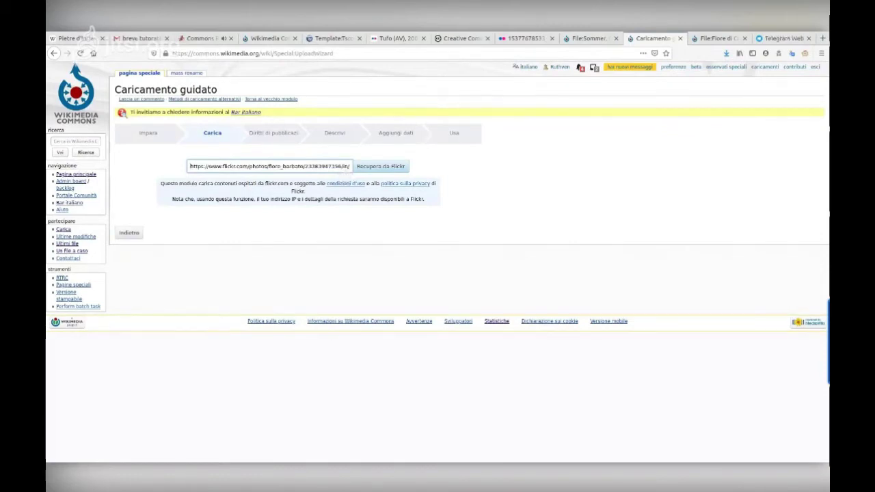
key(Return)
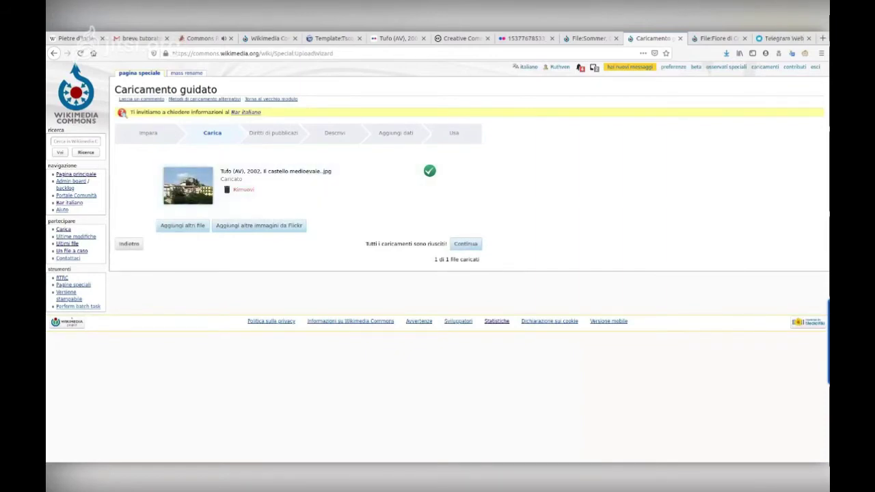
Continue to the description stage and change the image title to "Il castello medioevale - Tufo (AV) 2002".
click(466, 243)
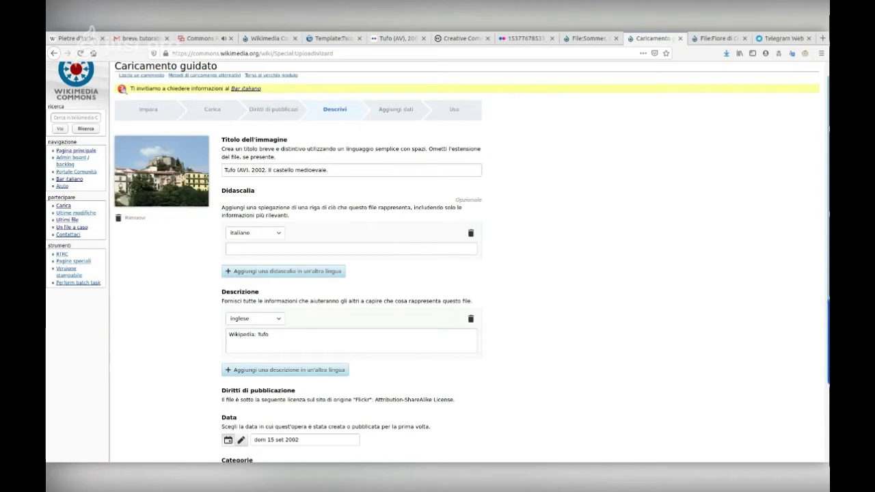
scroll(438, 274, down, 7)
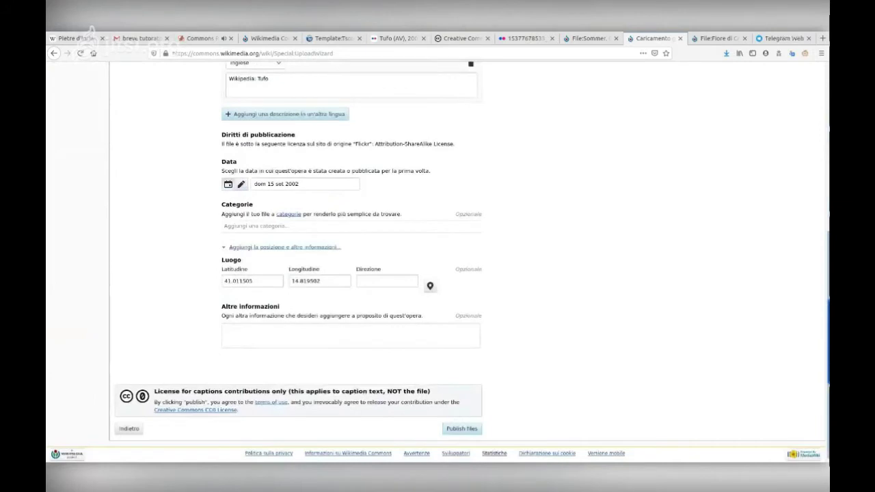
scroll(438, 273, up, 8)
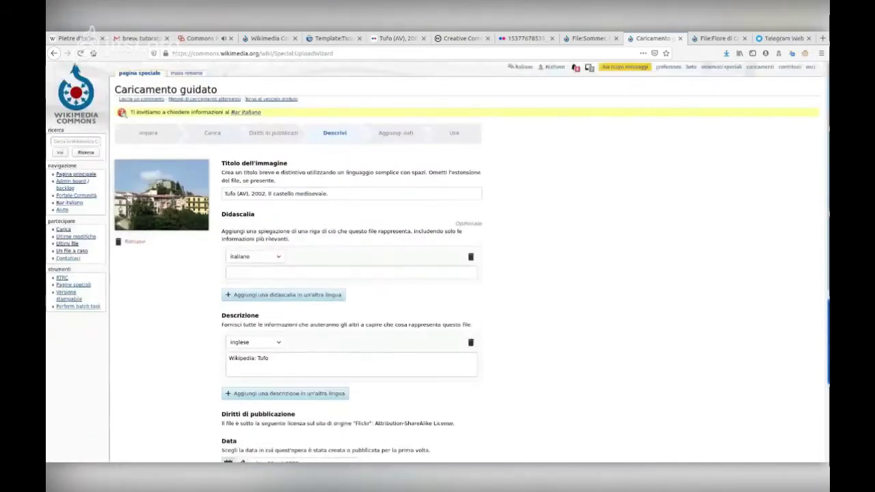
click(268, 194)
key(shift+Home)
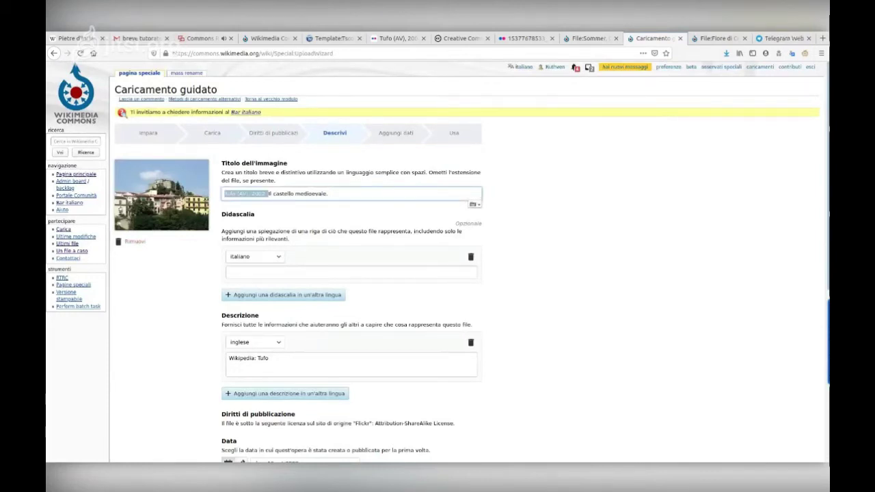
key(BackSpace)
key(End)
key(BackSpace)
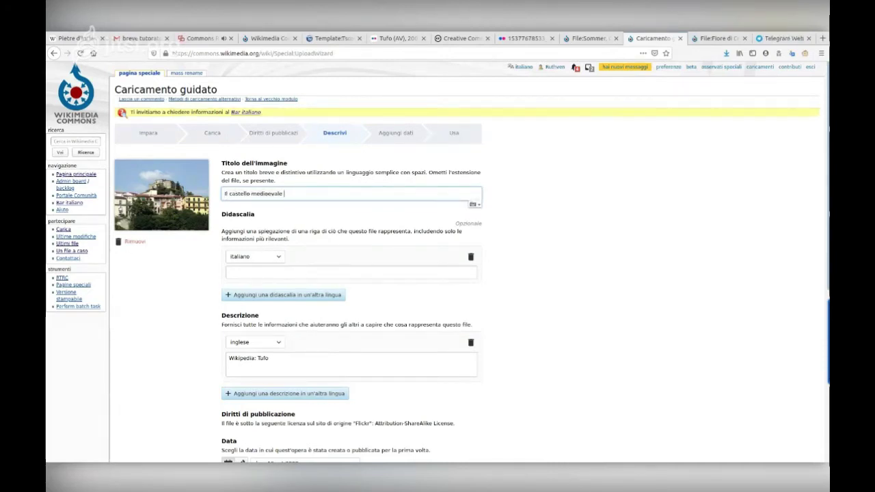
text(- Tufo (AV), 2002,)
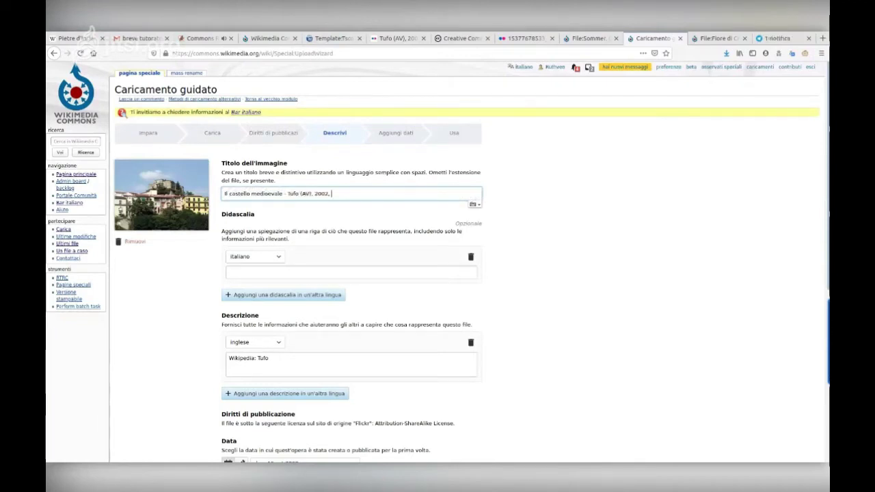
key(BackSpace)
key(BackSpace)
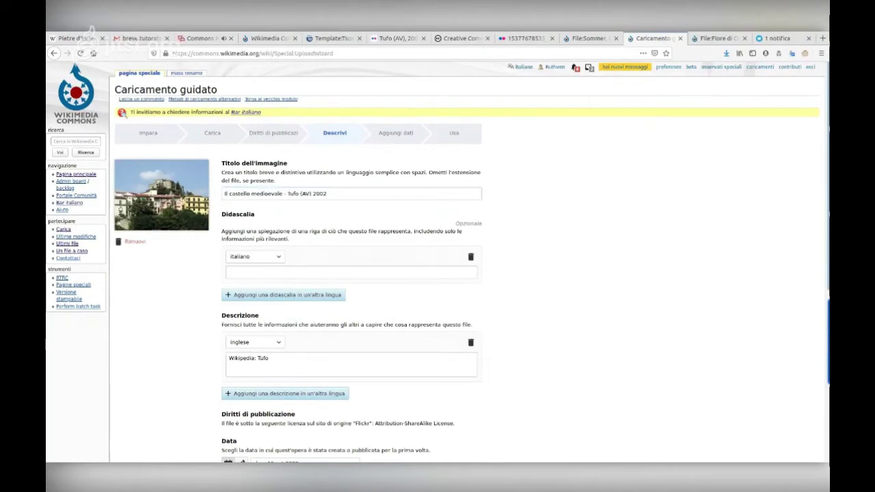
Copy the title text without the year into the Italian caption as "Il castello medioevale - Tufo (AV)".
drag(298, 194, 225, 193)
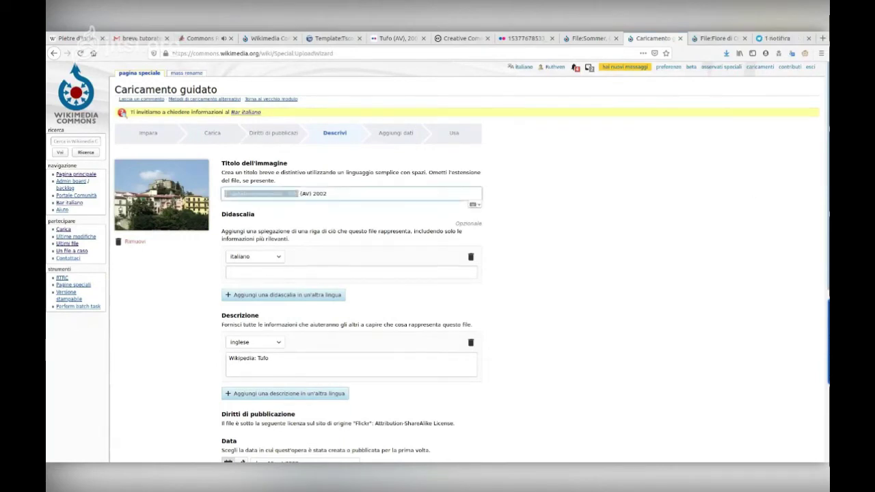
click(296, 193)
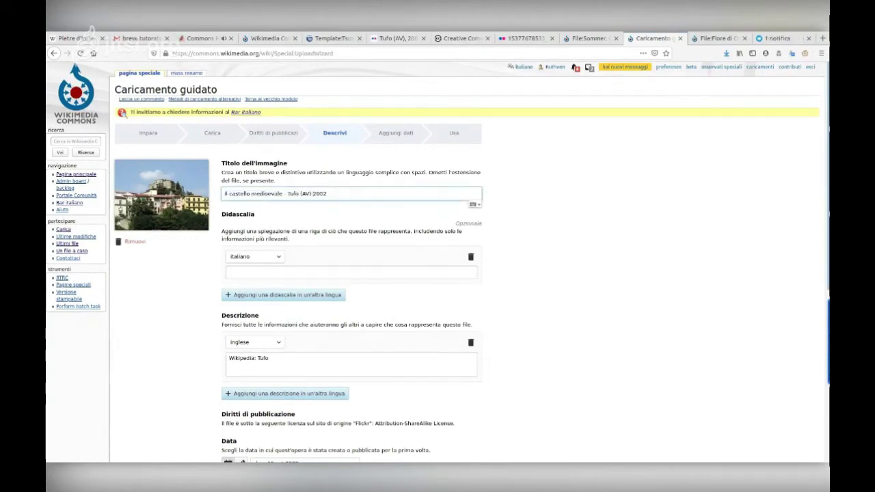
drag(312, 193, 225, 194)
key(ctrl+c)
click(229, 272)
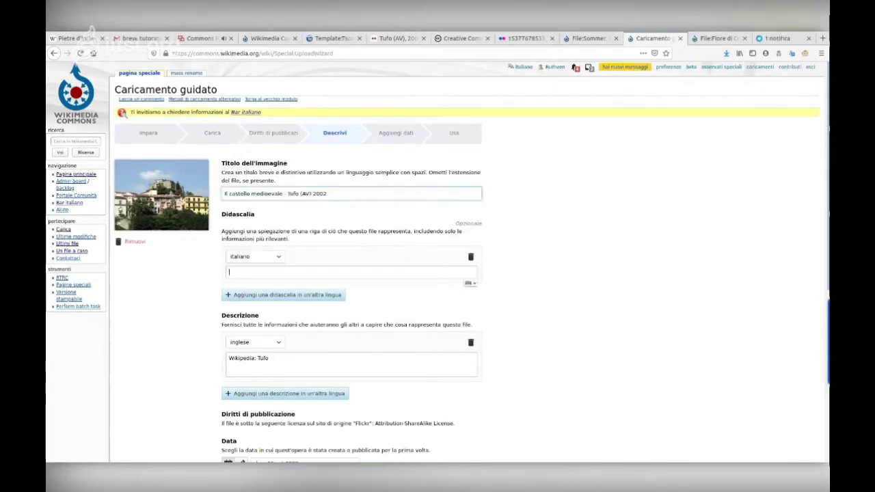
key(ctrl+v)
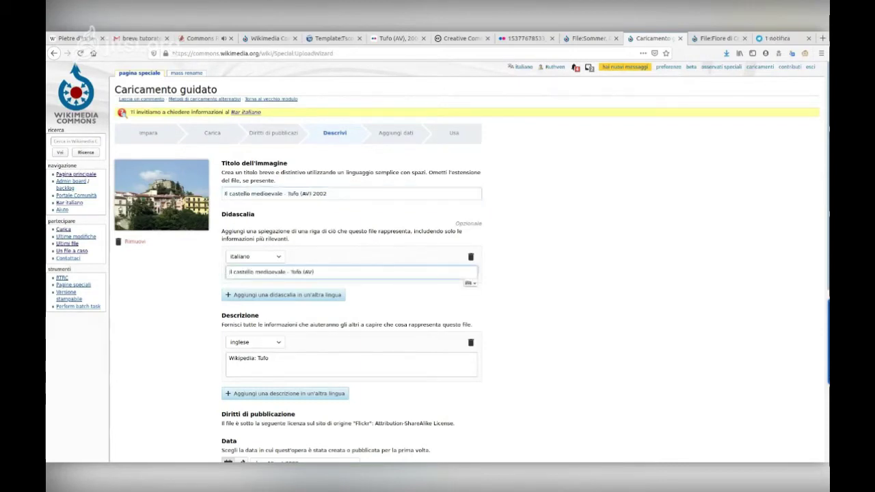
Add a caption in English reading "Castle of Tufo, Italy".
click(283, 295)
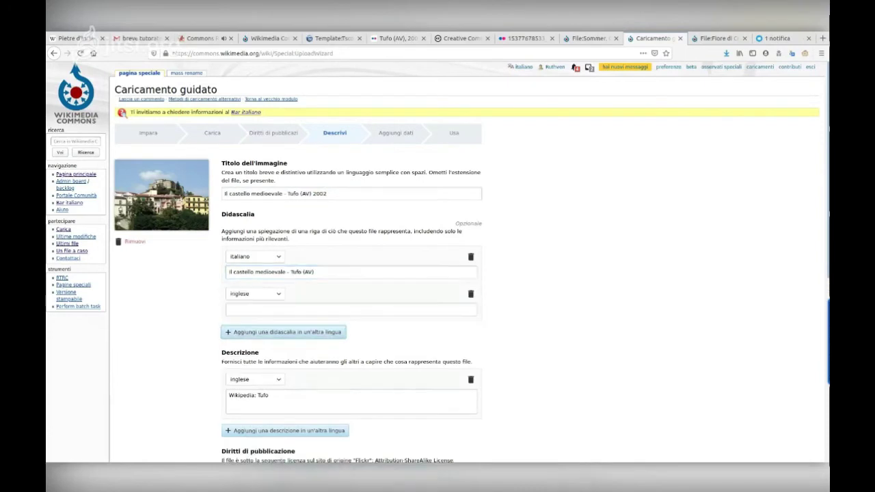
click(283, 309)
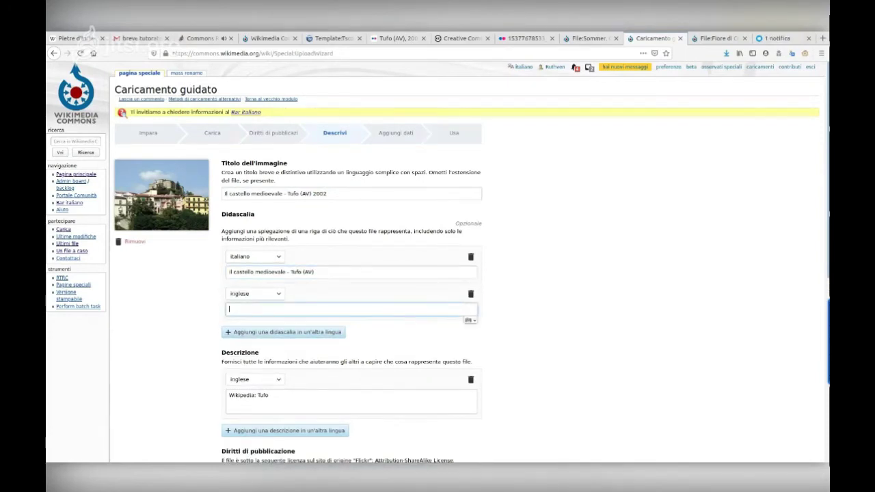
text(Castle in Tufo,)
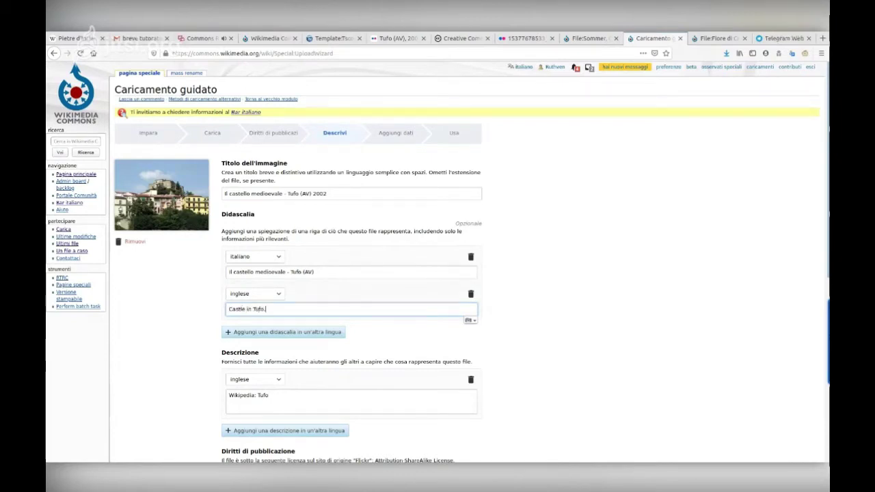
text( Italy)
double_click(249, 309)
key(BackSpace)
text(of)
Replace the imported description text with "Il castello medioevale di Tufo (AV)".
scroll(437, 273, down, 3)
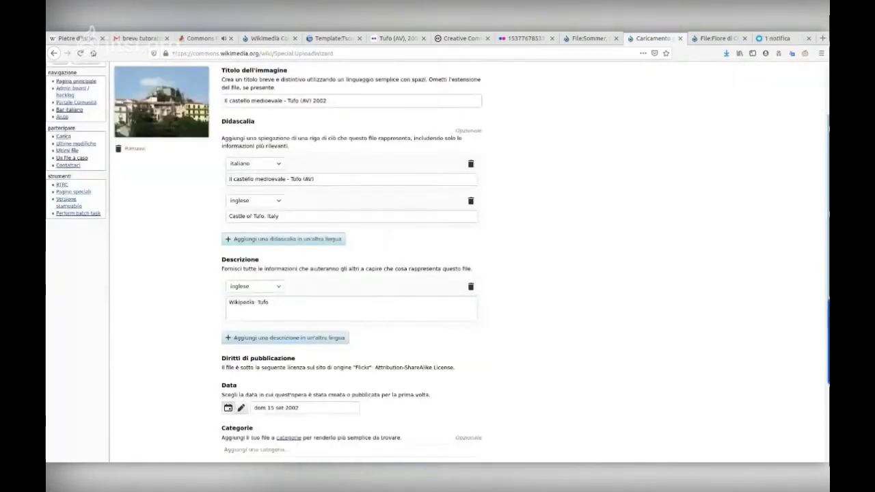
click(242, 303)
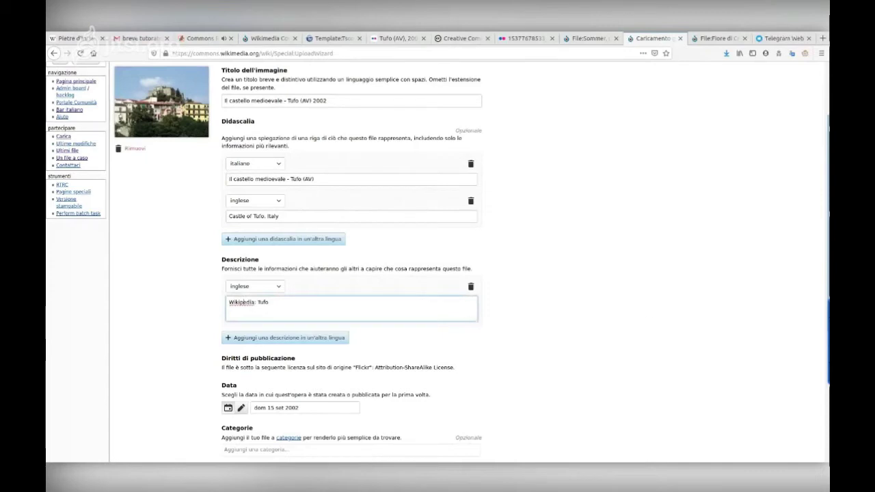
drag(229, 302, 257, 303)
key(BackSpace)
key(BackSpace)
key(BackSpace)
key(BackSpace)
key(BackSpace)
key(BackSpace)
key(ctrl+v)
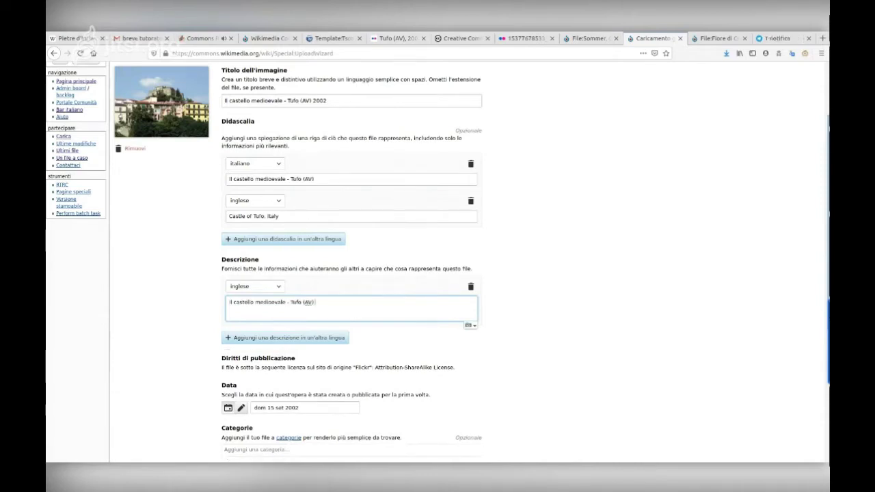
key(BackSpace)
key(BackSpace)
text(di)
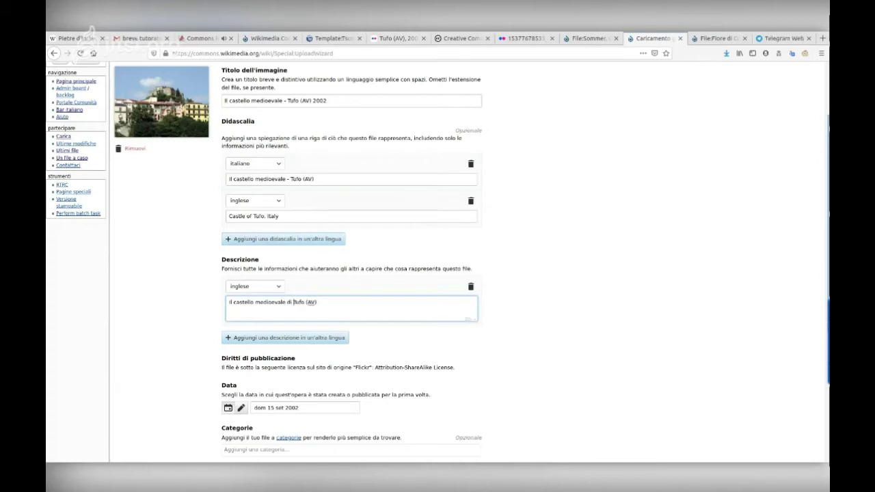
Add the category "Tufo" to the castle photo.
scroll(438, 260, down, 2)
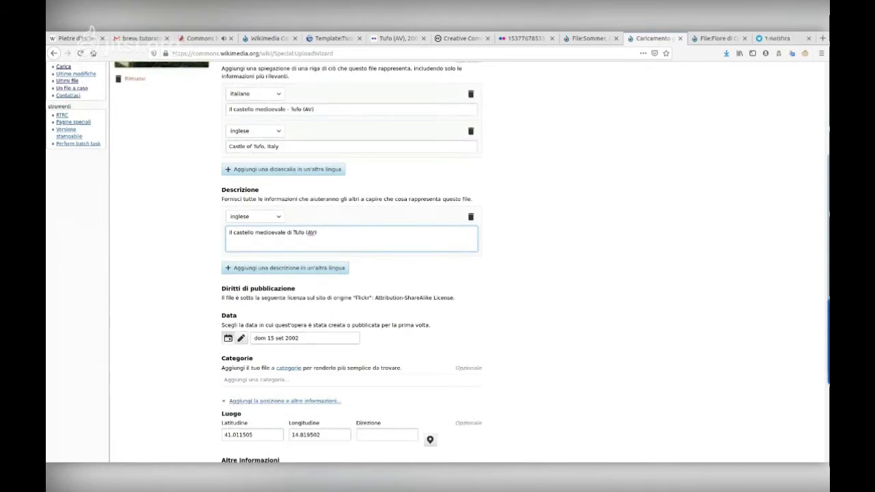
scroll(351, 273, down, 3)
click(257, 264)
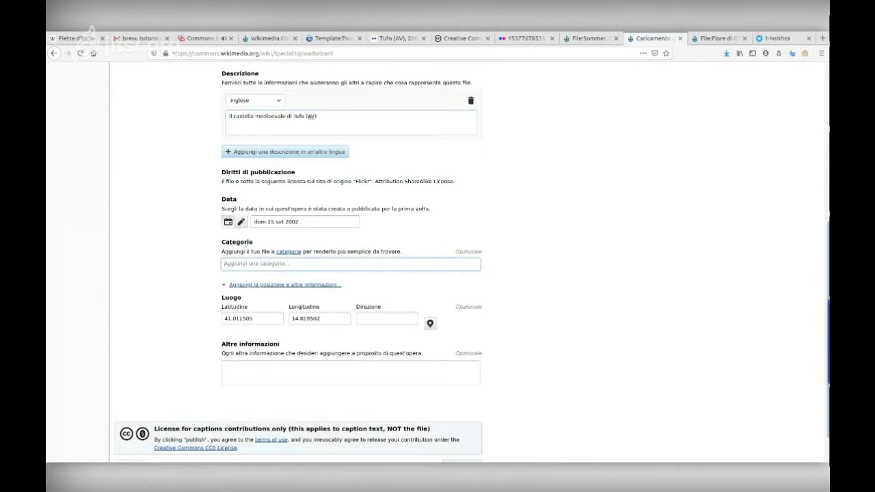
text(Tufo)
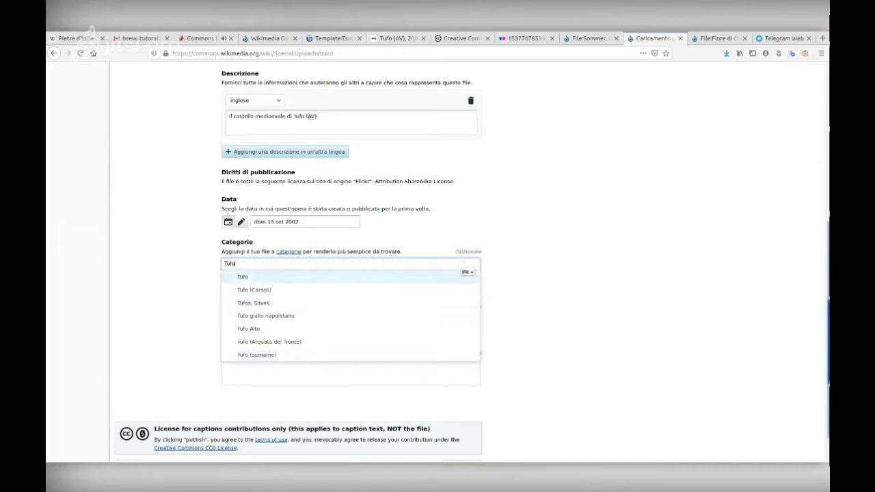
key(Return)
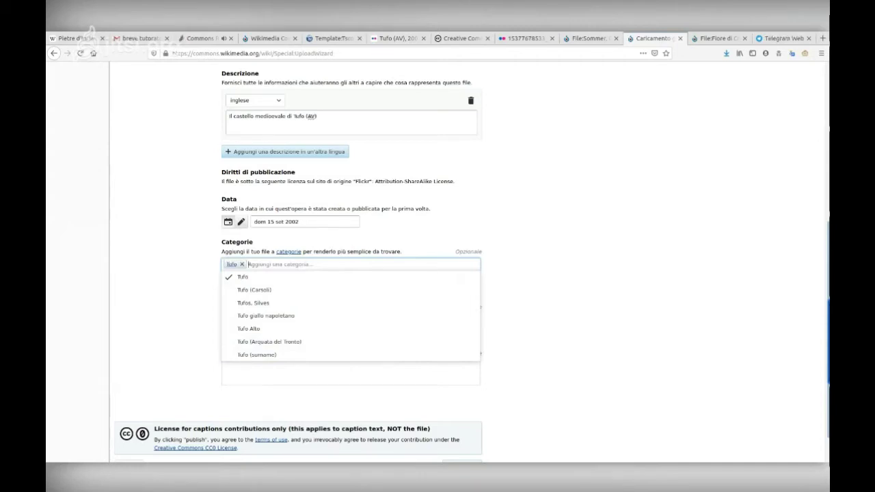
key(Escape)
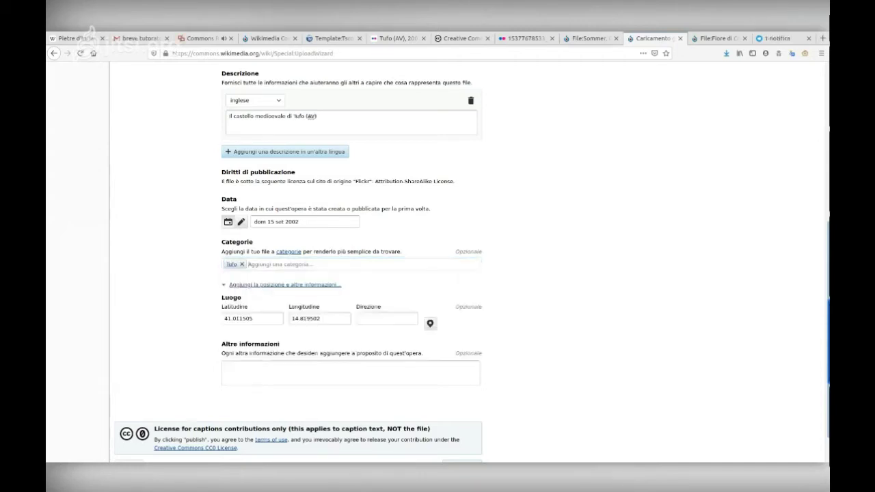
Enter the template "{{watermarked}}" as the file's other information and select that text.
click(226, 367)
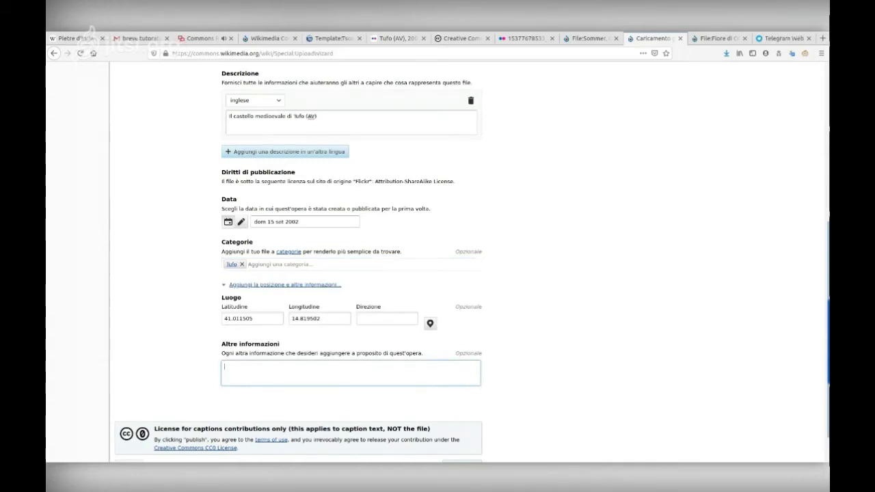
scroll(438, 262, up, 7)
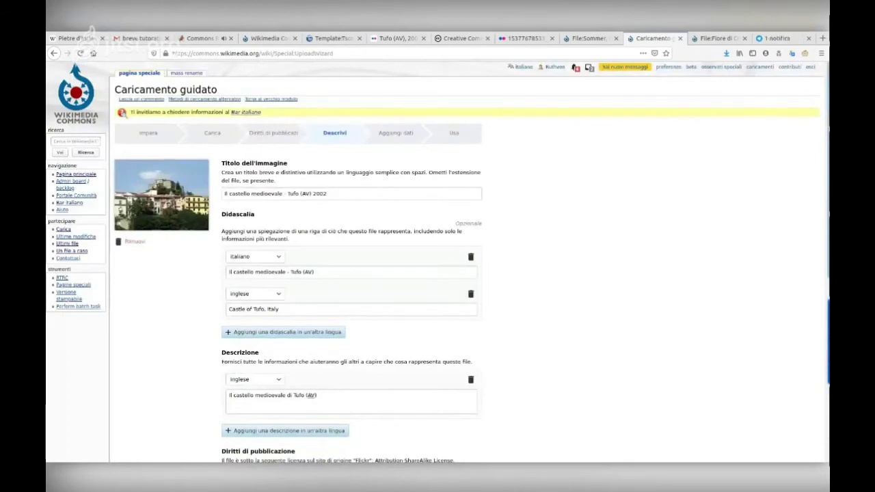
scroll(437, 260, down, 5)
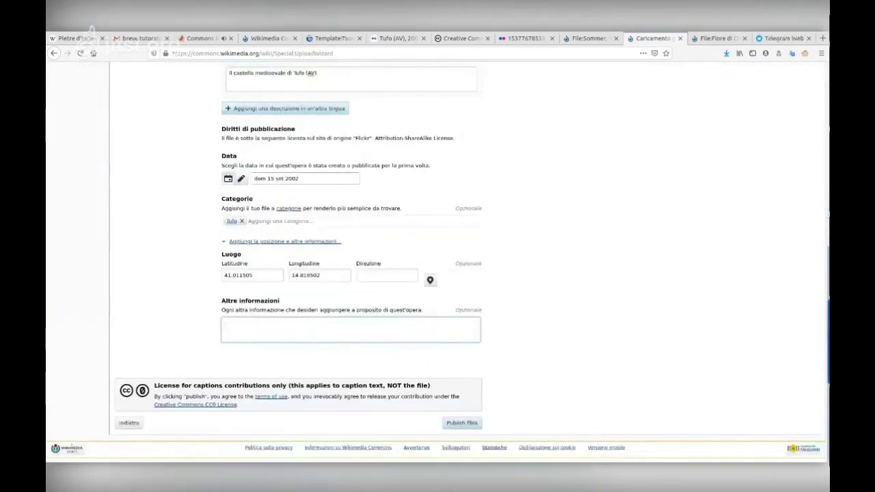
click(350, 329)
text({{w)
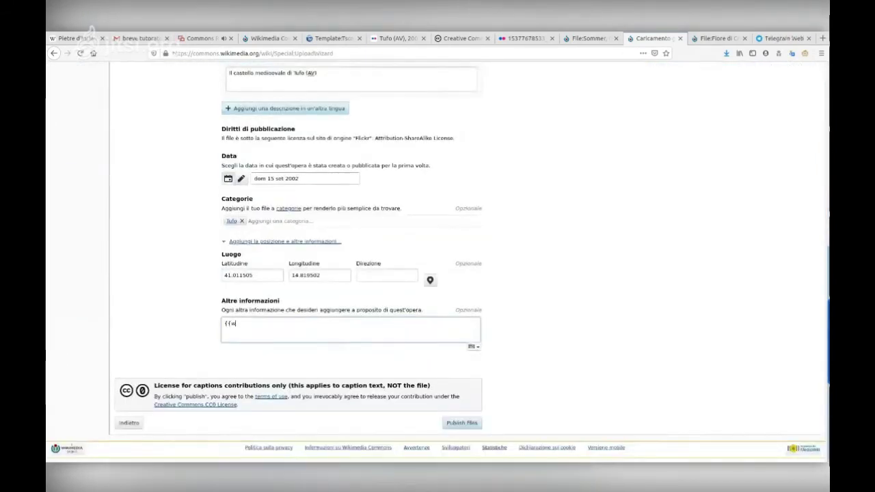
text(atermarked}})
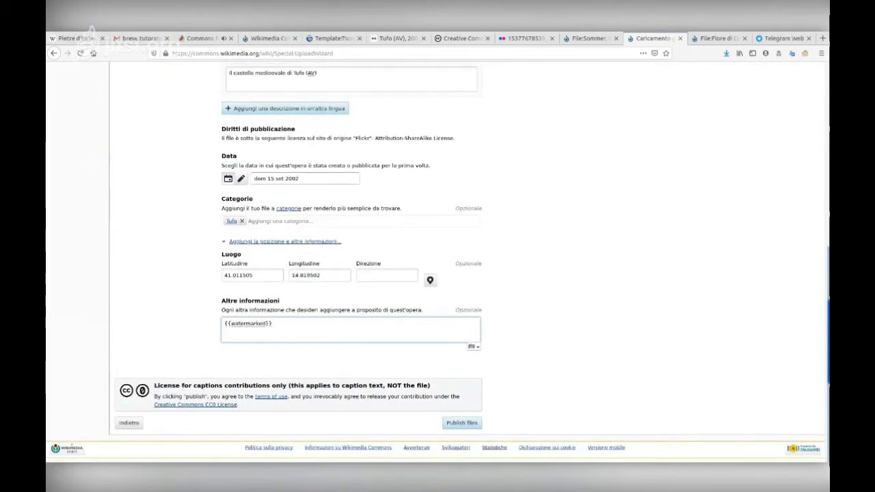
key(ctrl+a)
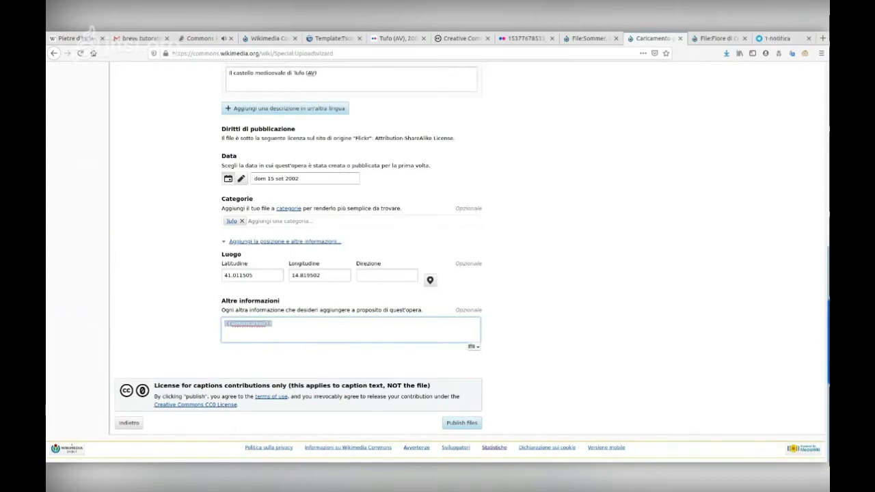
Publish the castle file and add the Italian municipality "Tufo" as an item depicted in it.
click(462, 422)
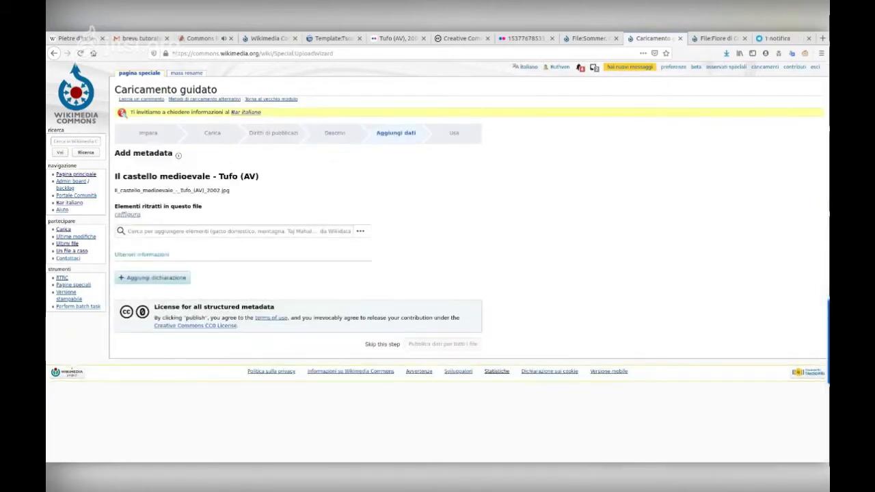
click(128, 231)
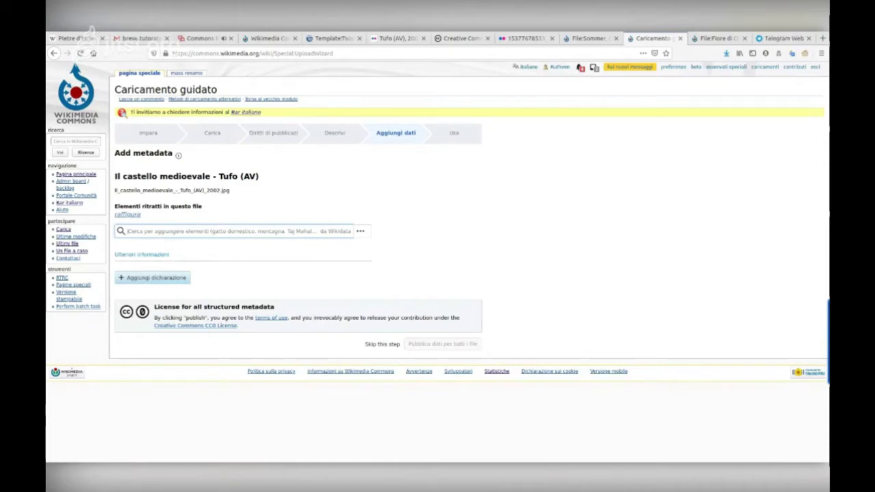
text(castello)
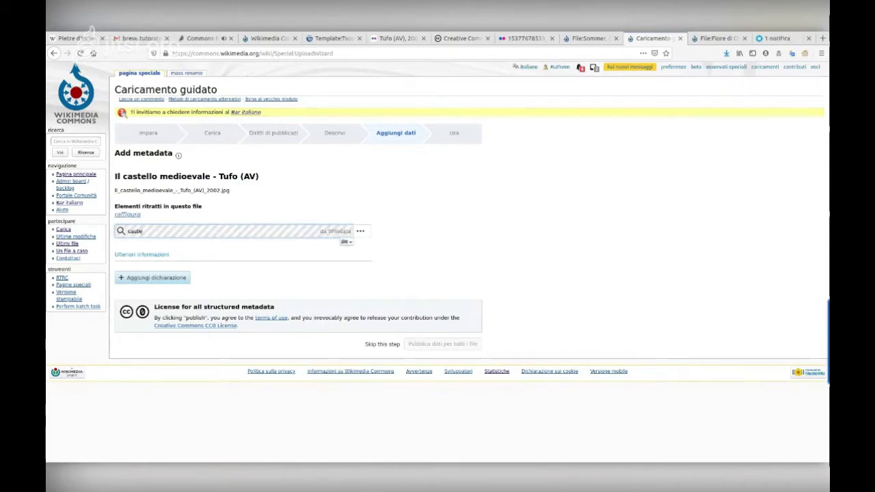
text( di Tufo)
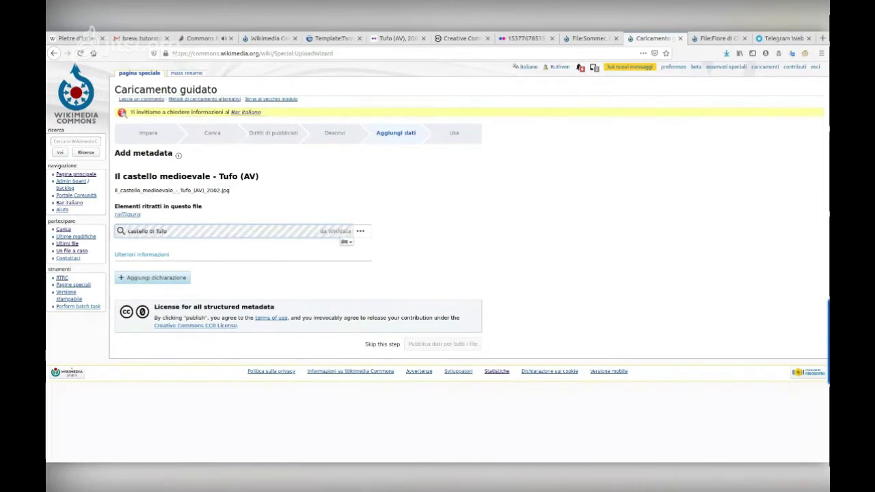
key(Home)
key(Delete)
key(Delete)
key(Delete)
key(Delete)
key(Delete)
key(Delete)
key(Delete)
key(Delete)
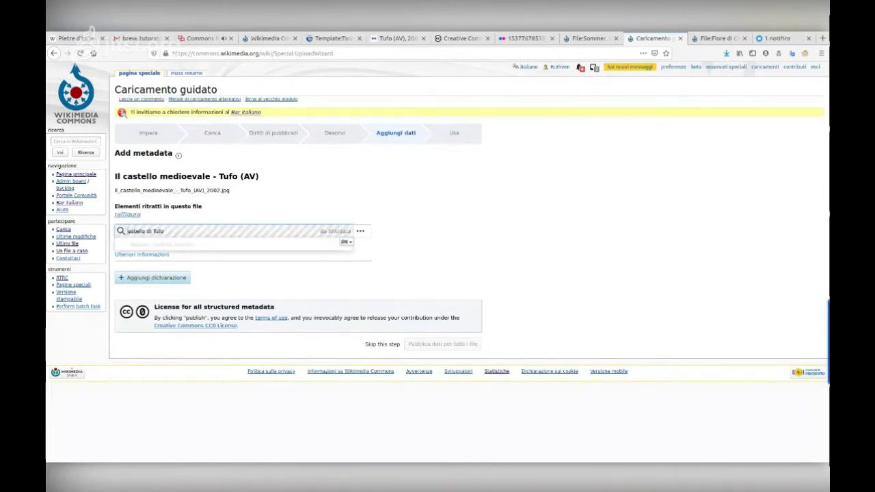
key(Delete)
key(Delete)
key(Delete)
key(Delete)
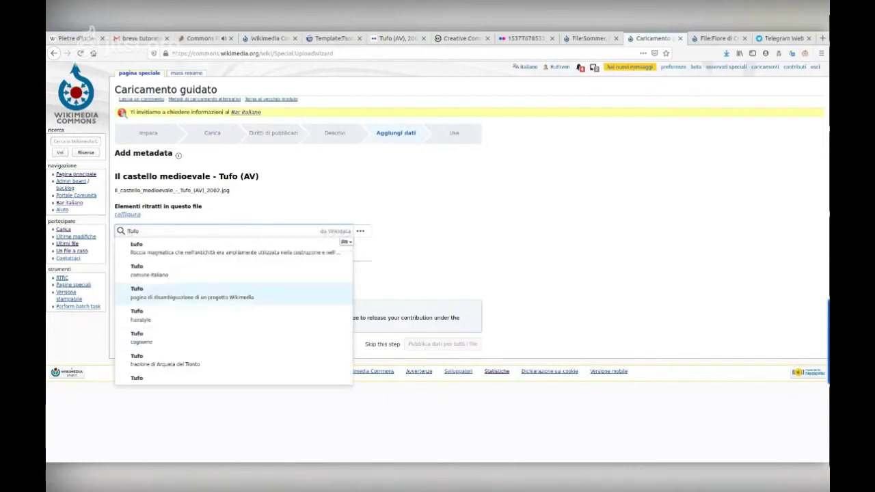
click(149, 270)
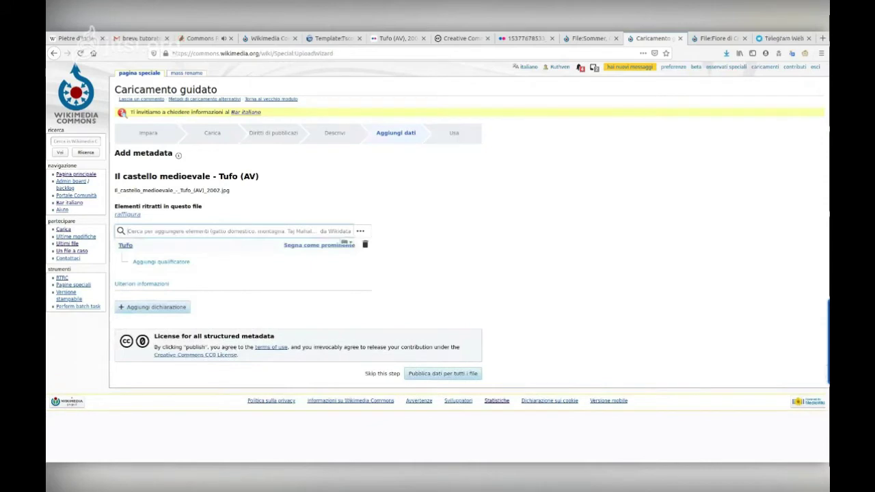
Add the fortified-building item "castello" as another depicted element and publish the structured data.
text(c)
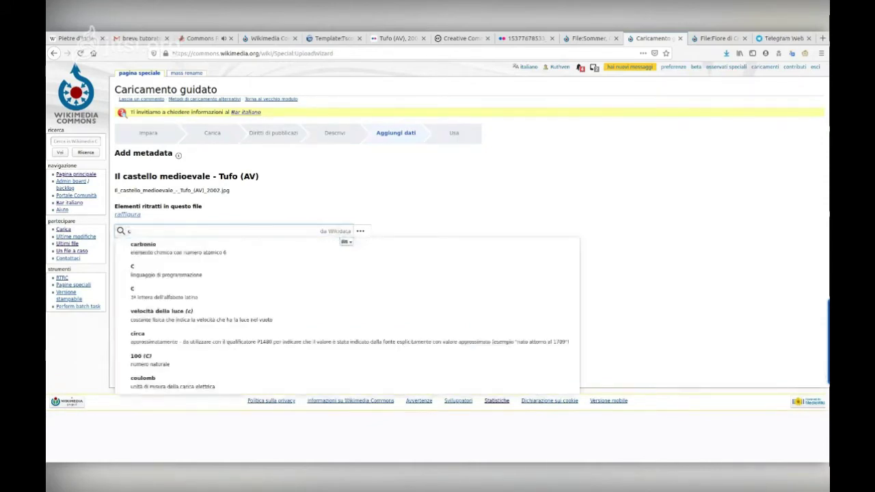
text(astello)
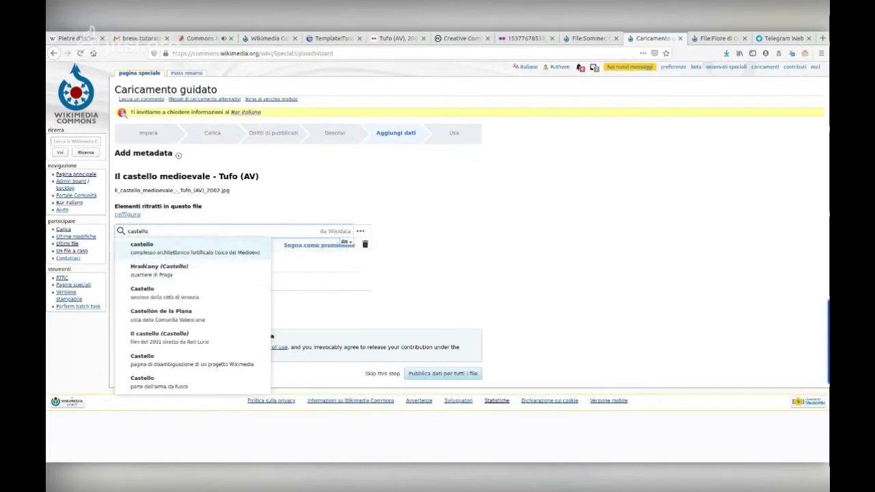
key(Return)
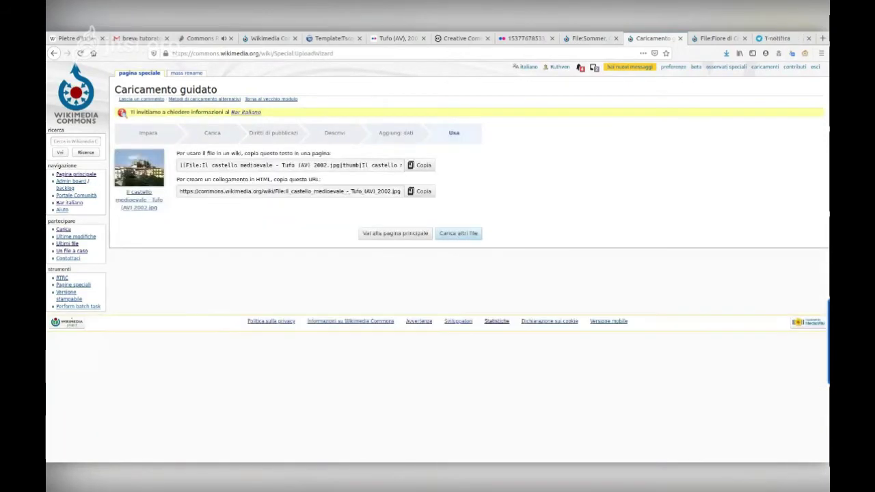
Open the uploaded castle photo's file page and review its source and author details.
click(139, 200)
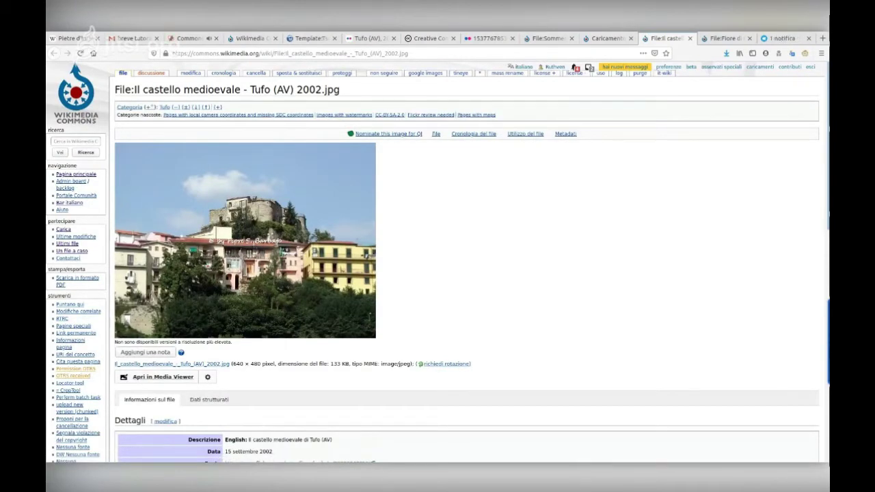
scroll(436, 262, down, 1)
scroll(436, 262, down, 3)
scroll(436, 262, up, 2)
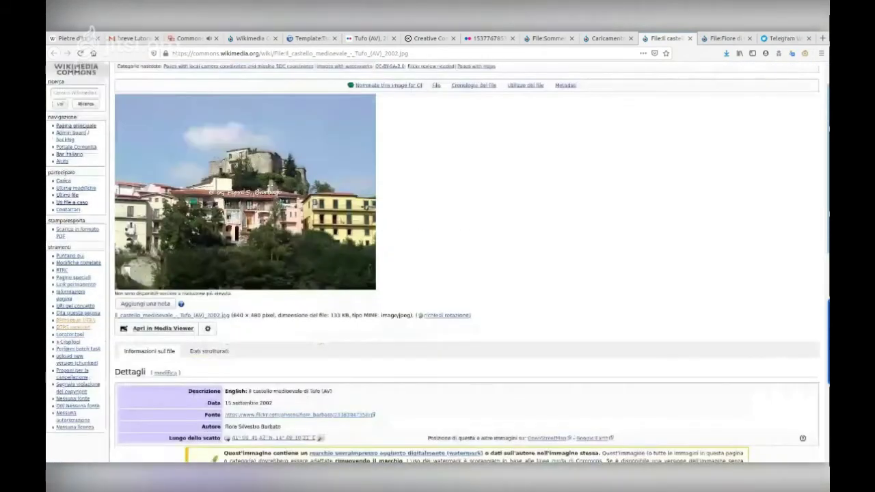
scroll(436, 262, down, 3)
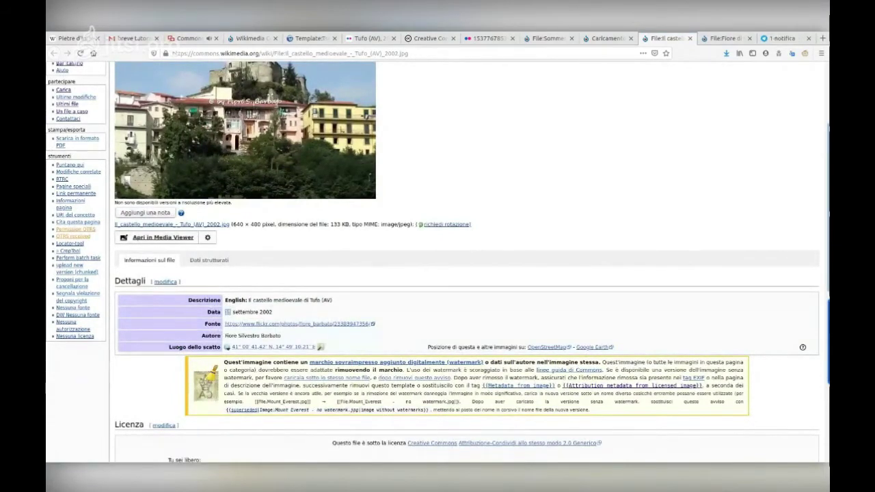
drag(224, 324, 371, 324)
drag(225, 336, 281, 336)
scroll(281, 336, down, 3)
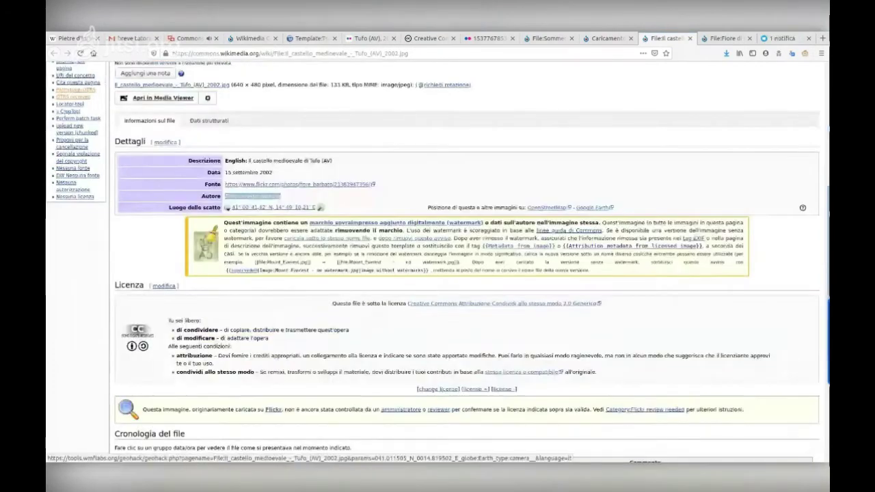
View the photo's camera location on the map with the surrounding region, and close the map.
click(320, 207)
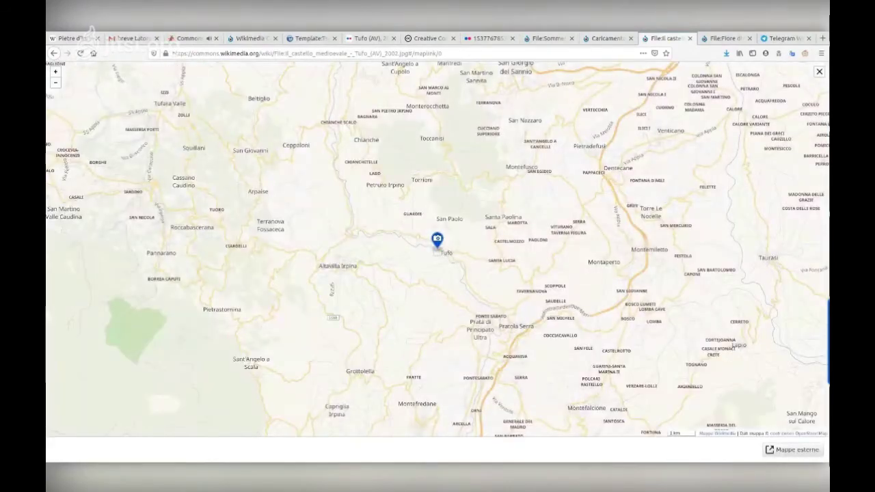
scroll(443, 264, down, 2)
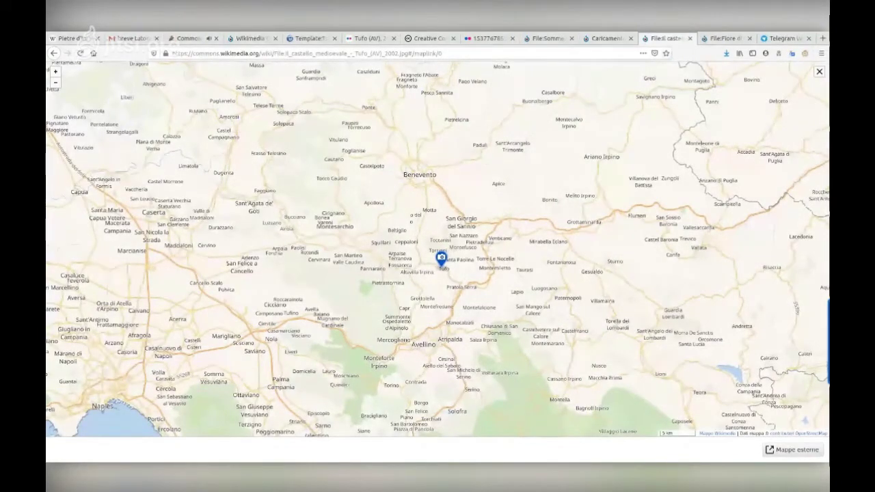
key(Escape)
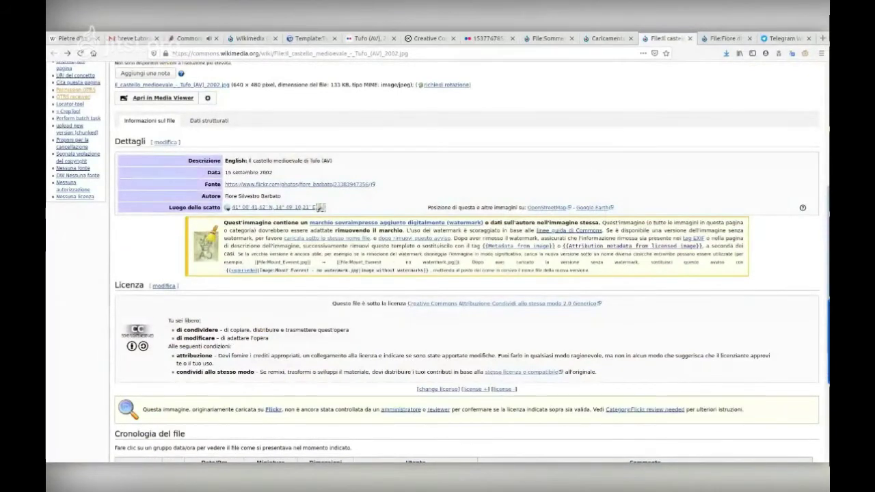
Examine the watermark notice on the file page and compare the author field with the author in the metadata.
mouse_move(205, 243)
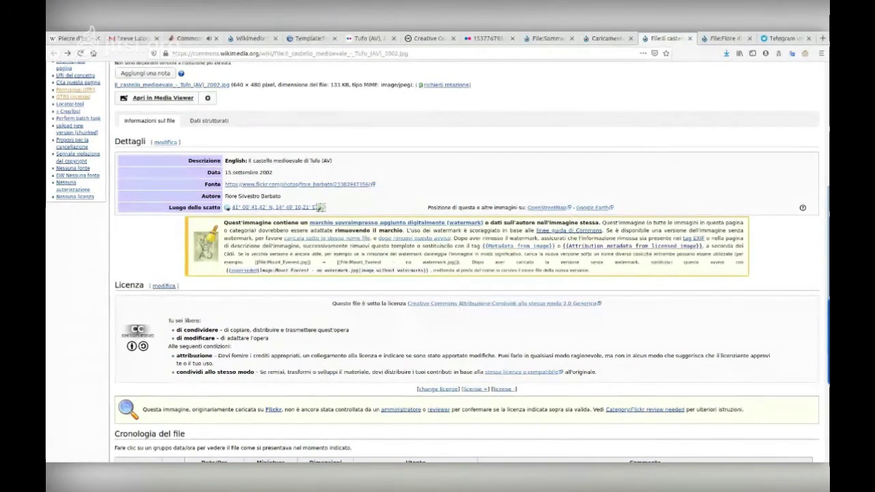
mouse_move(585, 230)
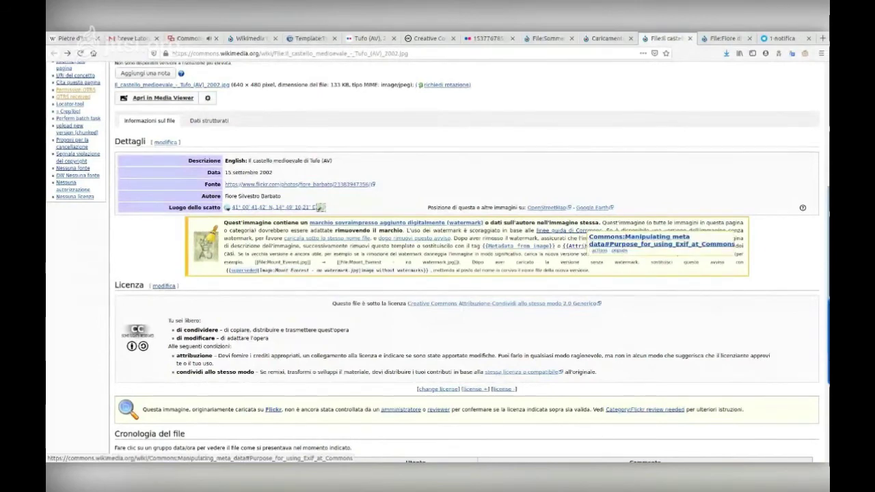
triple_click(253, 196)
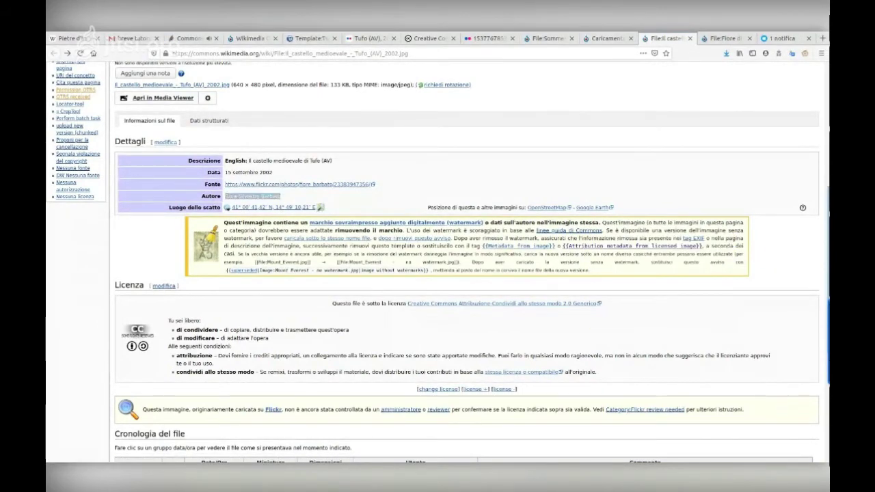
scroll(438, 274, down, 6)
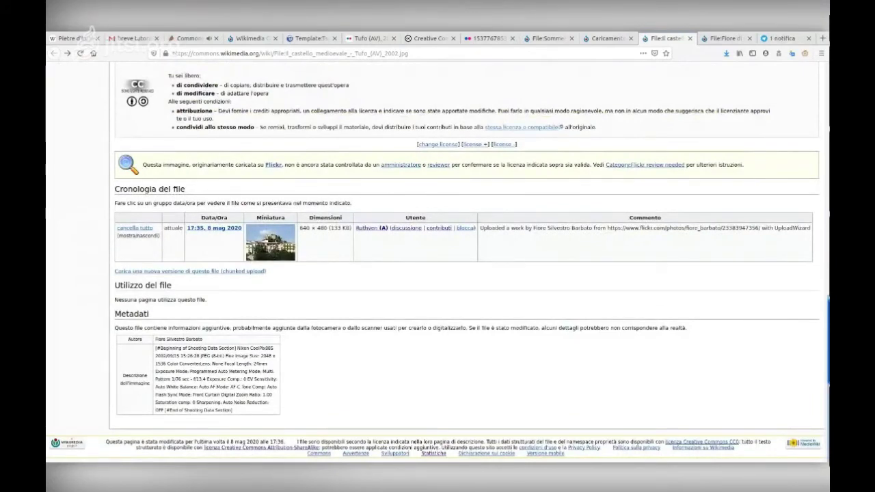
triple_click(194, 339)
scroll(438, 274, up, 4)
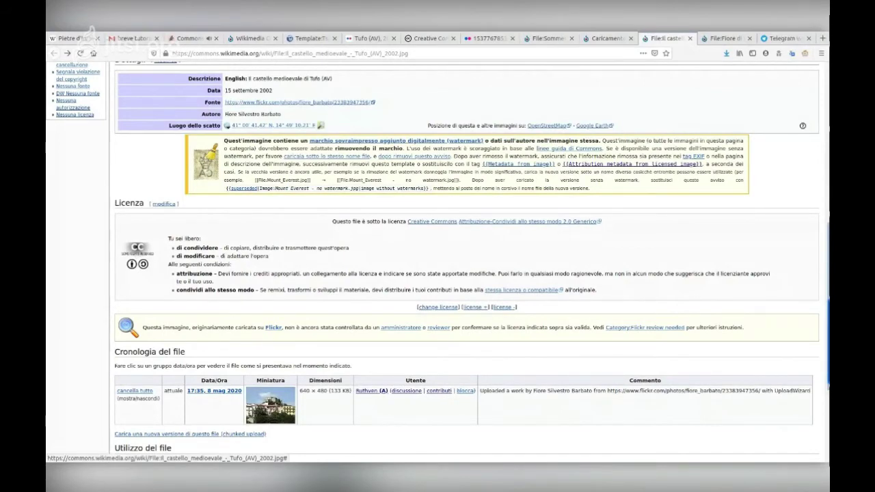
scroll(406, 321, down, 2)
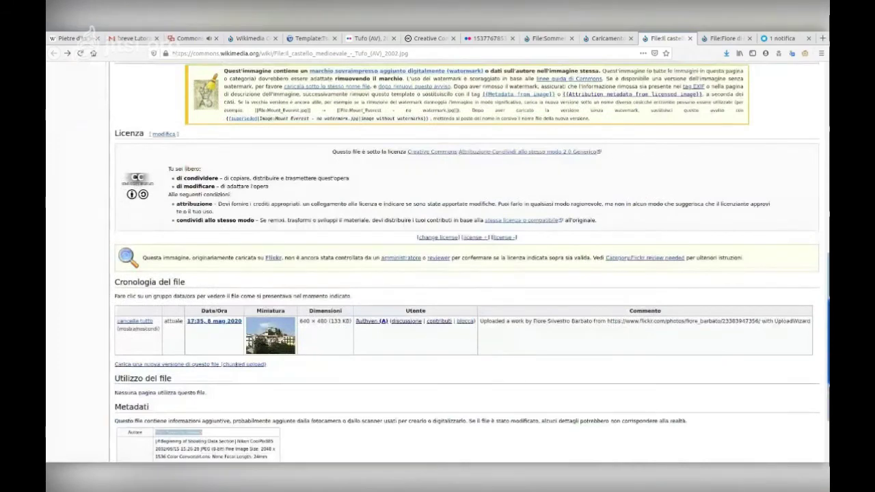
scroll(406, 321, up, 2)
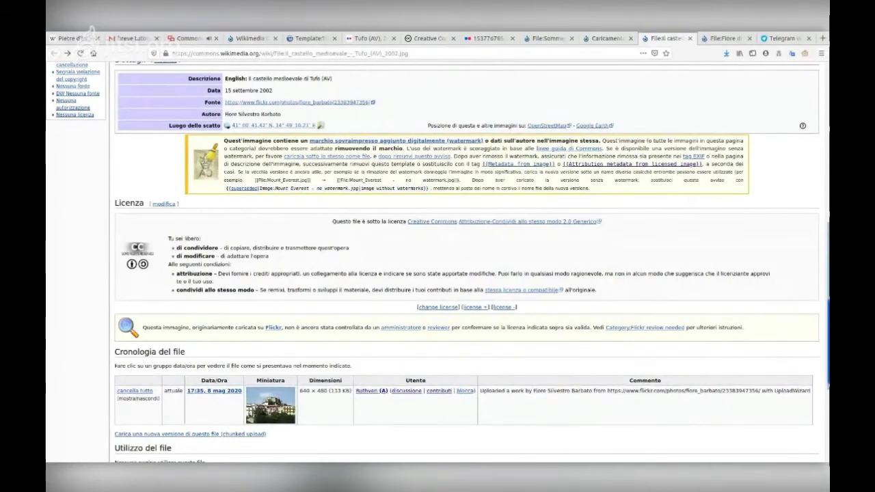
scroll(438, 274, down, 3)
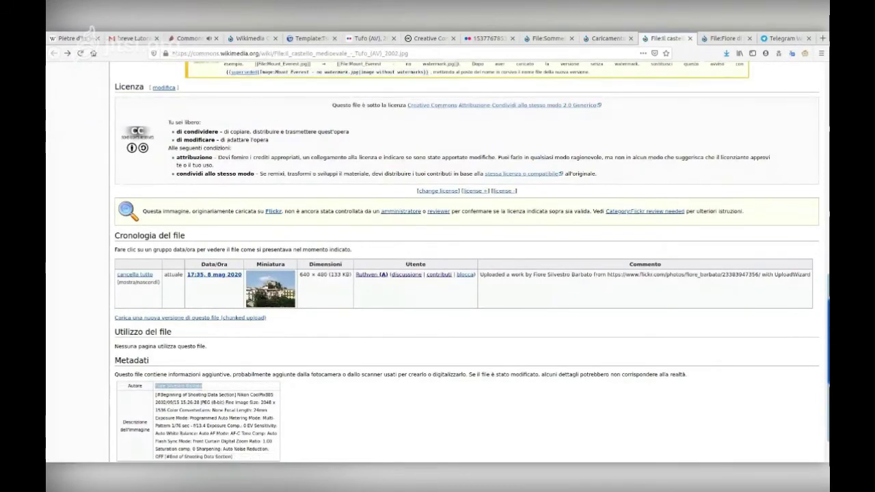
scroll(465, 273, up, 9)
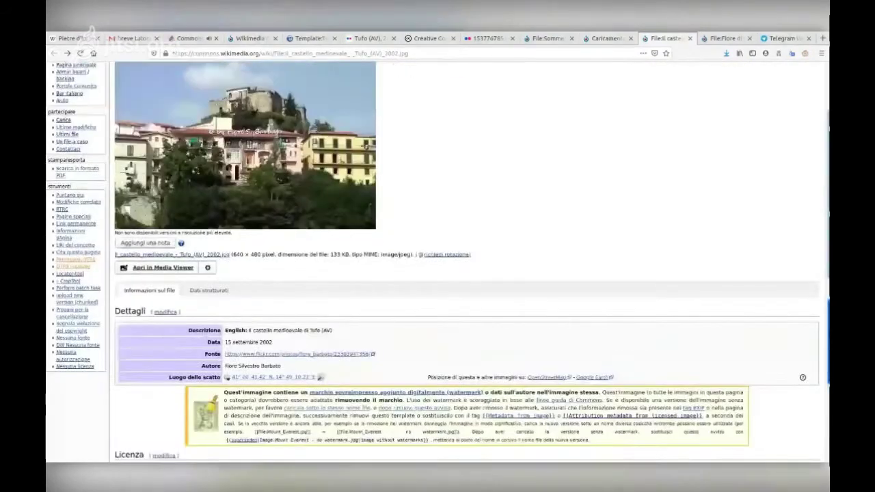
scroll(662, 201, up, 3)
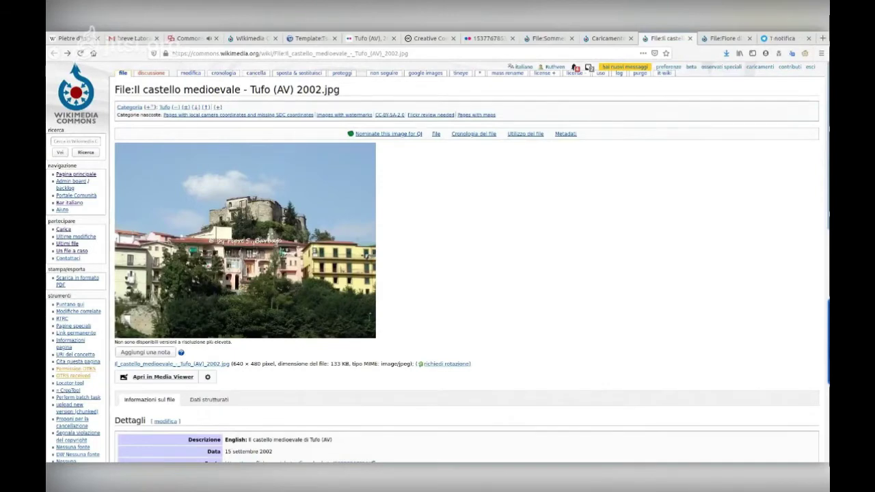
key(ctrl+plus)
key(ctrl+plus)
key(ctrl+plus)
key(ctrl+plus)
key(ctrl+plus)
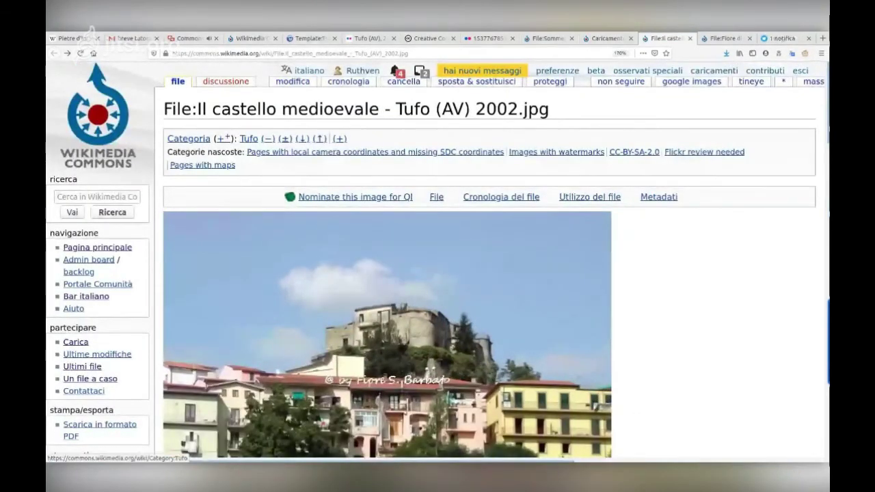
click(286, 139)
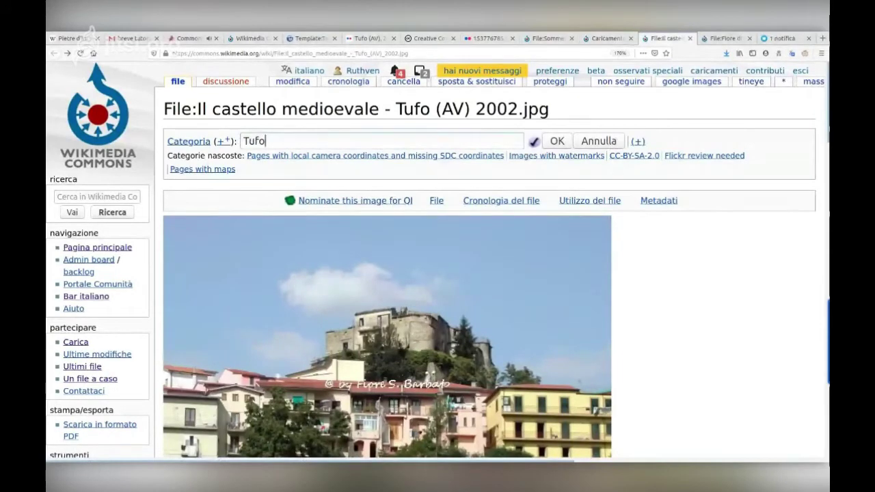
key(Escape)
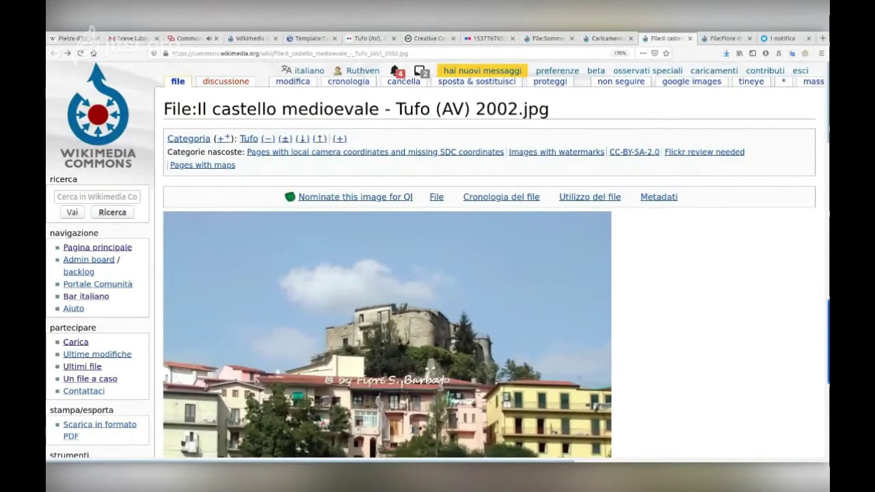
Add the category "Castles in Campania" to the castle photo's file page.
click(339, 138)
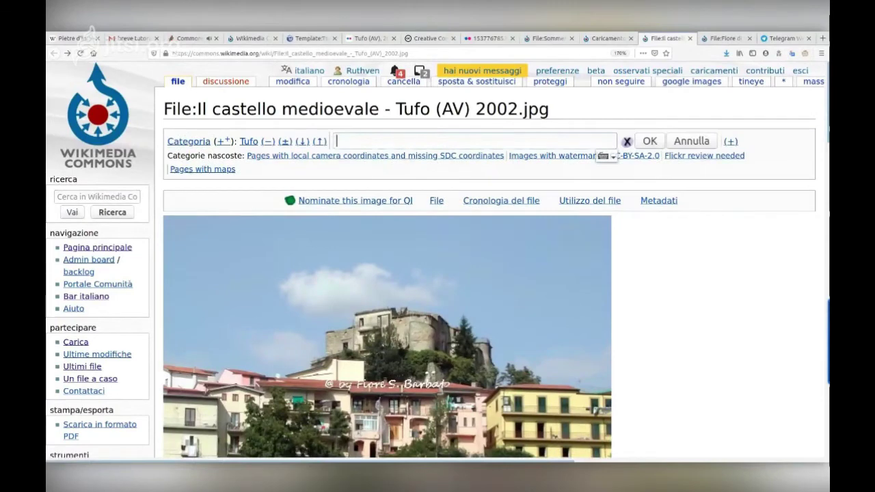
text(Catles)
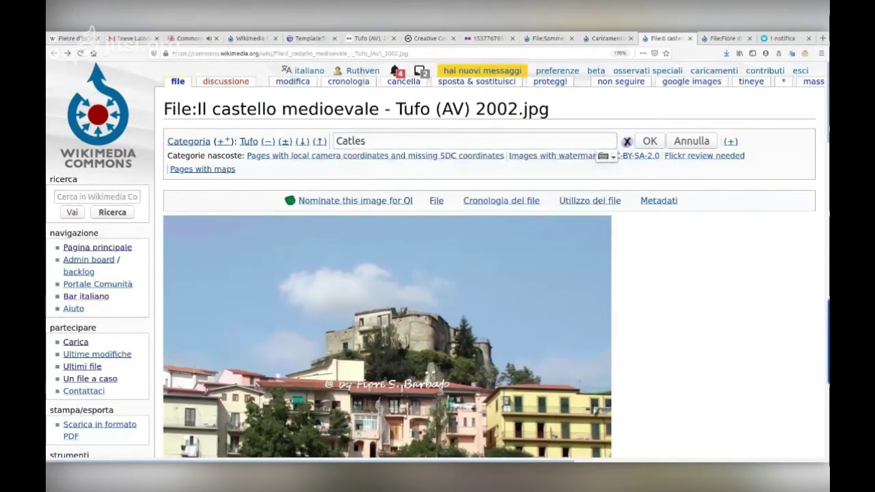
key(BackSpace)
key(BackSpace)
text(stl)
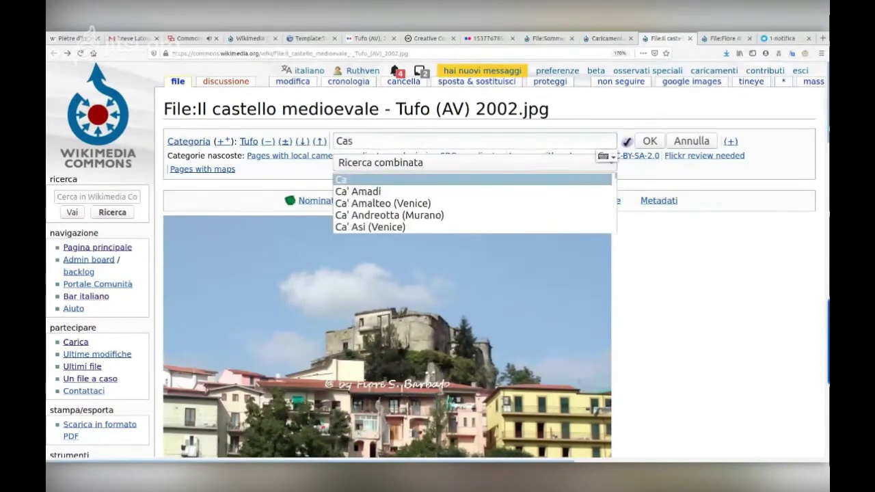
text(es in )
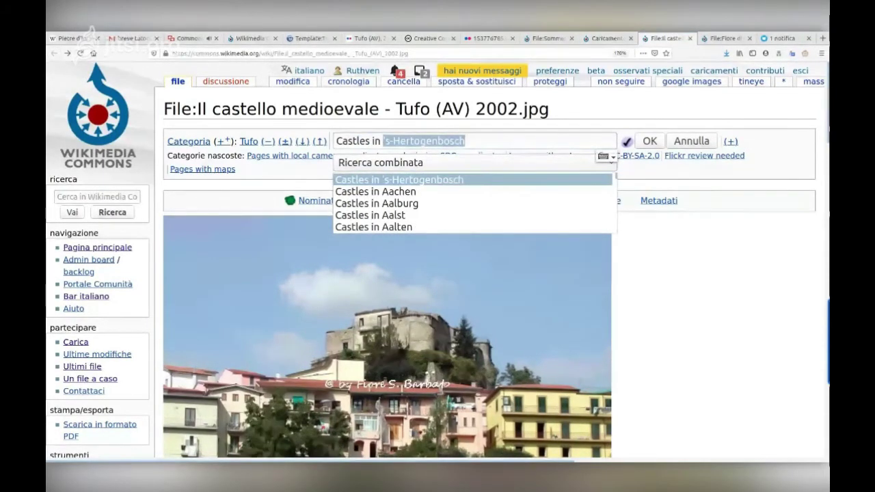
text(Campan)
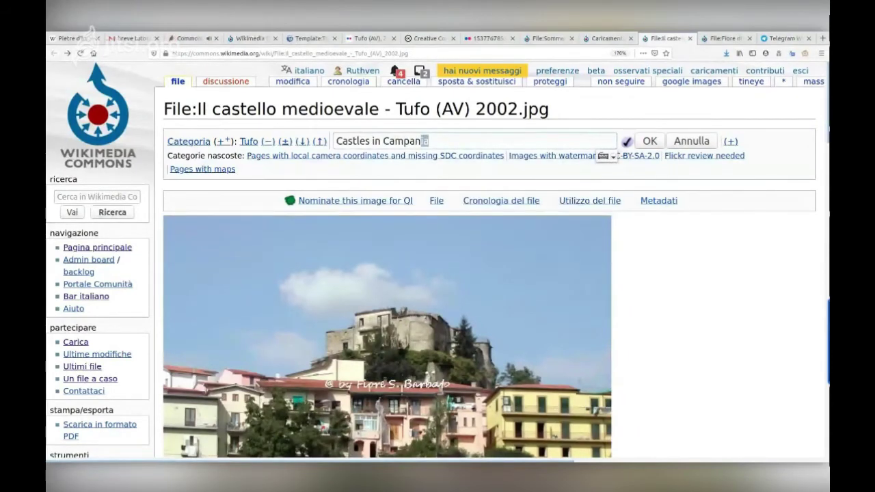
key(Return)
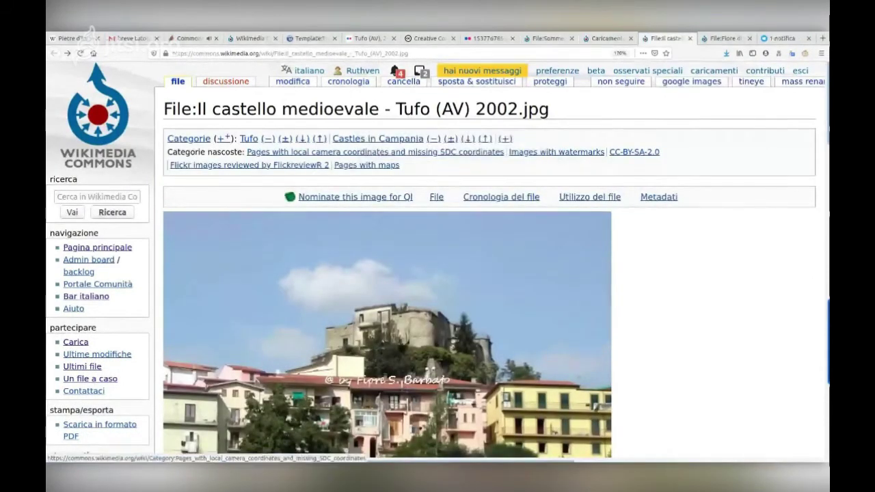
Replace the Campania castles category with its subcategory "Castles in the province of Avellino" and save the change.
click(469, 139)
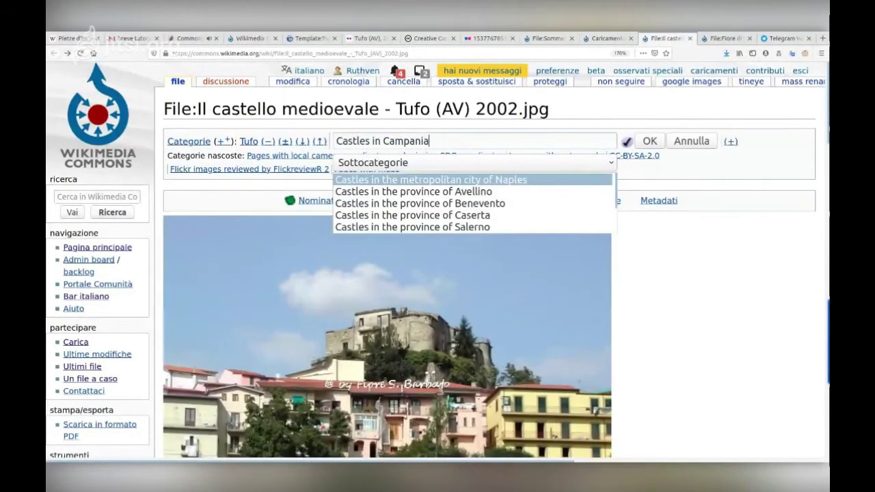
click(413, 192)
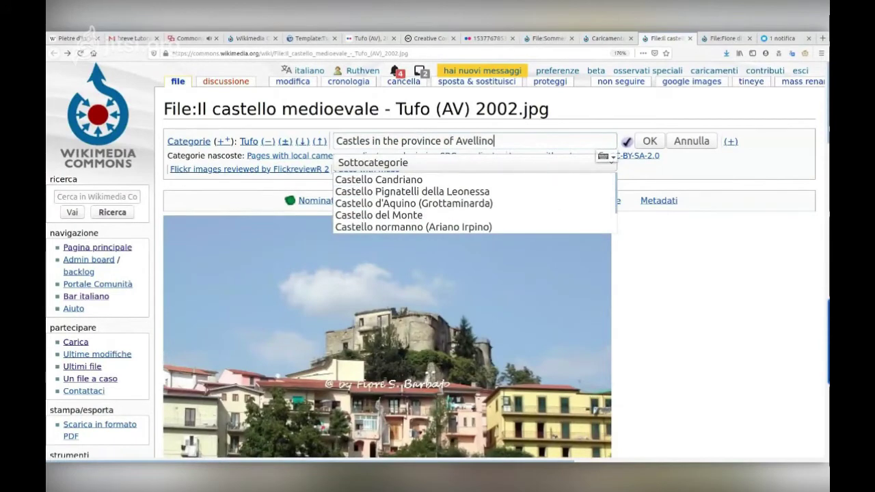
scroll(474, 202, down, 1)
scroll(475, 203, up, 1)
key(Return)
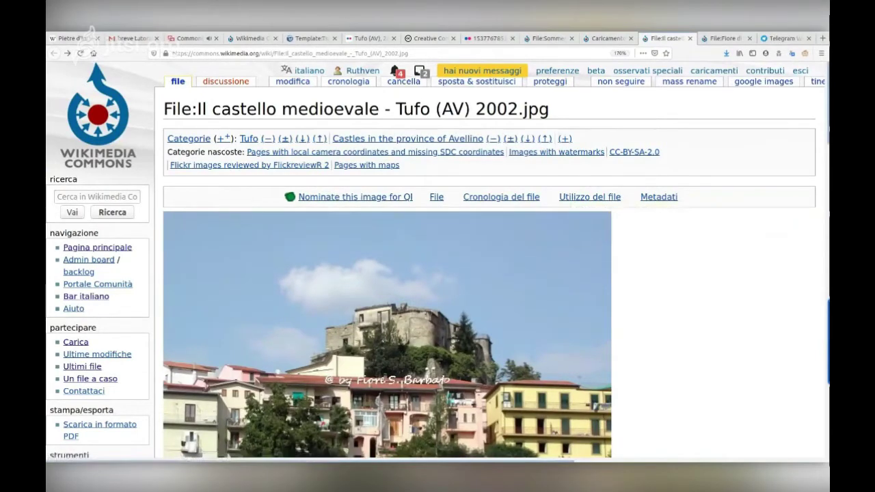
Examine the photo's visible and hidden categories, previewing the watermark and Flickr review categories.
triple_click(227, 138)
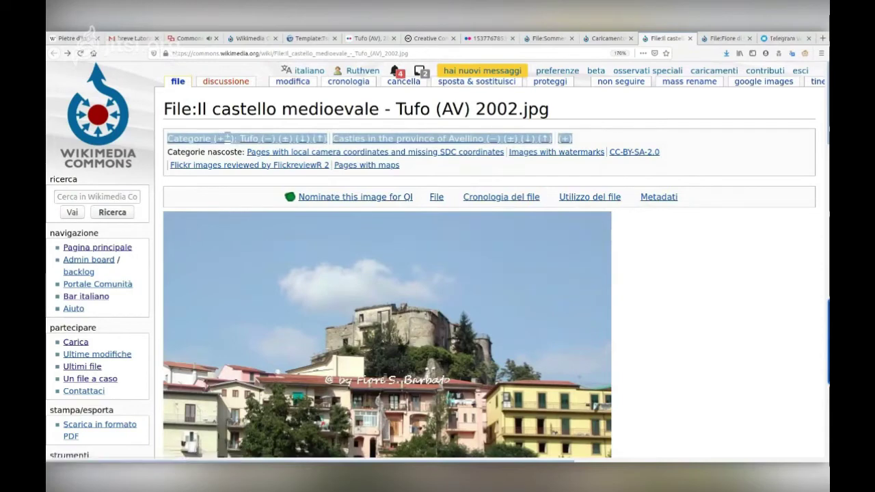
click(226, 137)
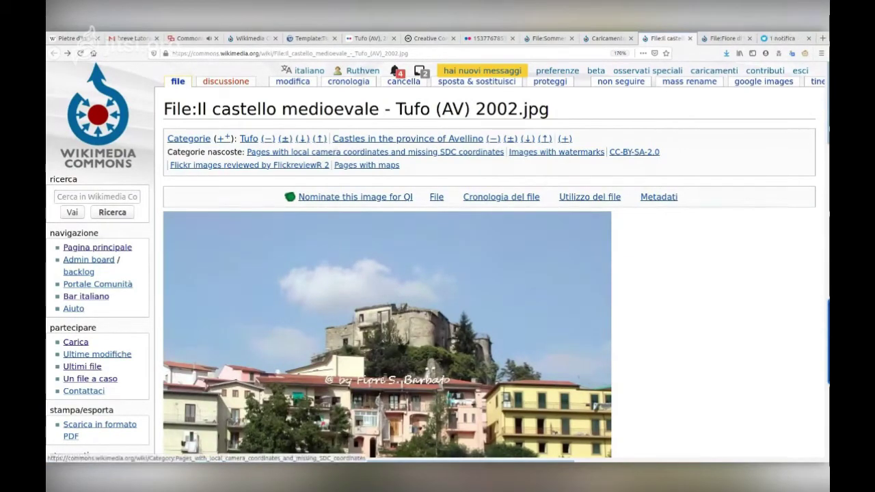
mouse_move(287, 151)
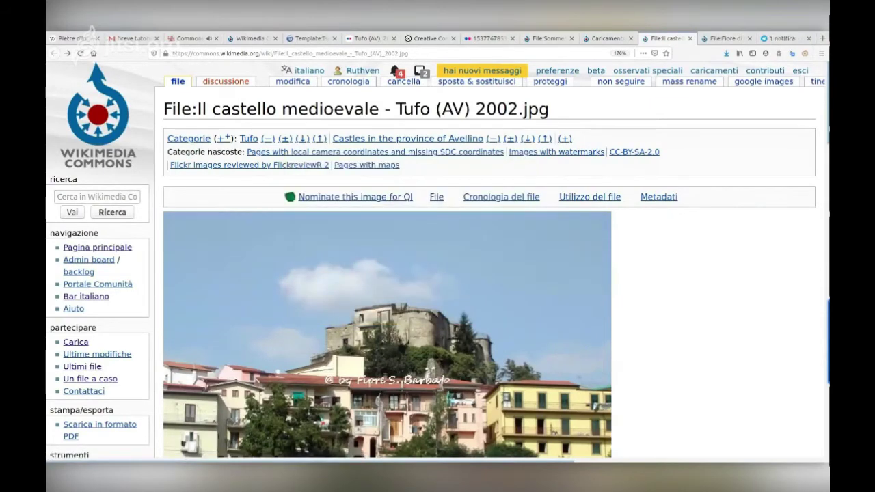
mouse_move(441, 151)
mouse_move(561, 153)
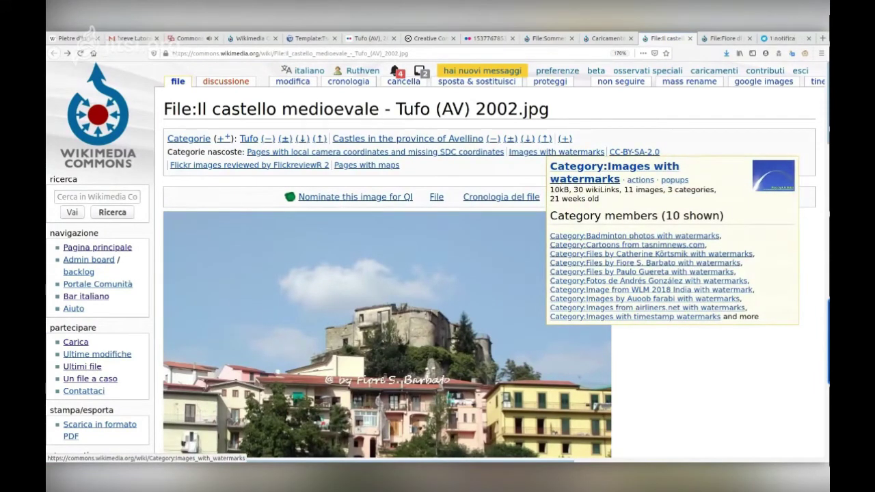
mouse_move(634, 152)
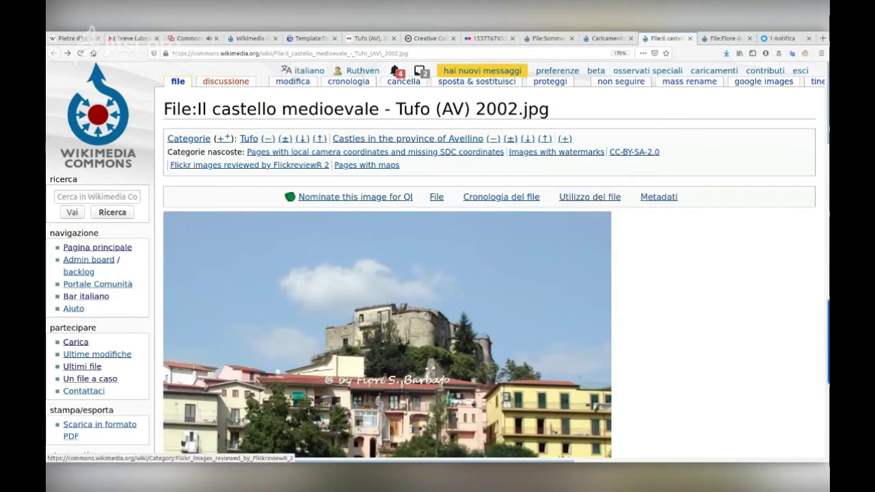
mouse_move(232, 165)
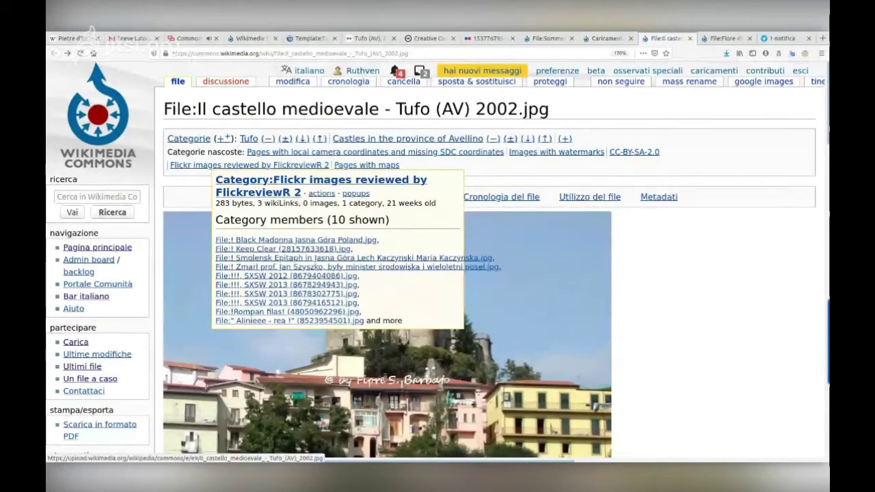
Examine the file page's licence section and the FlickreviewR 2 notice about the Flickr source and licence check.
key(ctrl+0)
scroll(438, 262, down, 3)
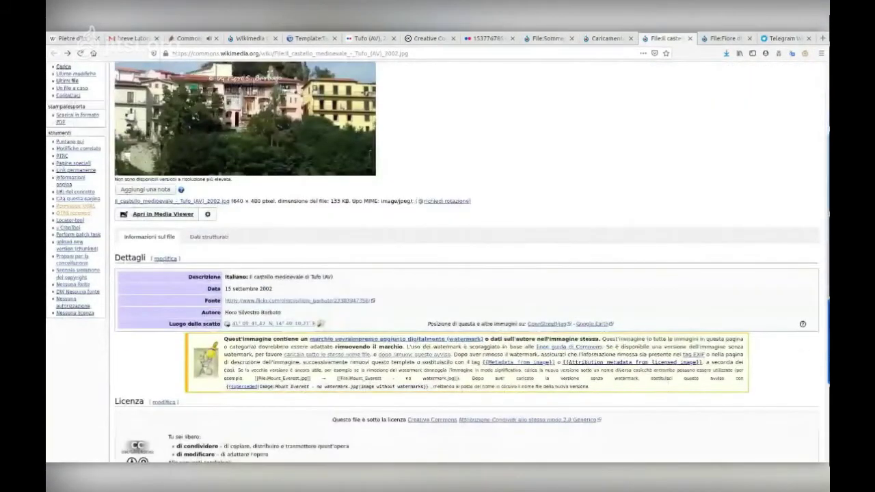
scroll(467, 260, down, 3)
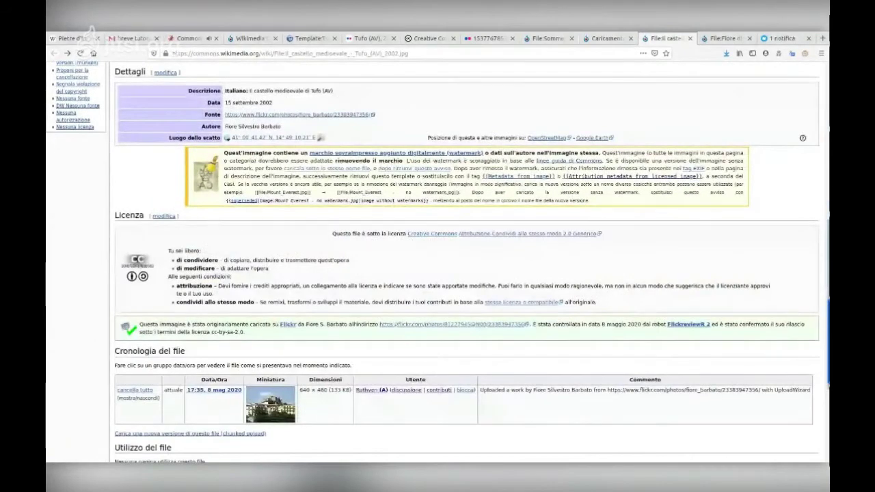
scroll(437, 273, down, 2)
key(ctrl+plus)
key(ctrl+plus)
key(ctrl+plus)
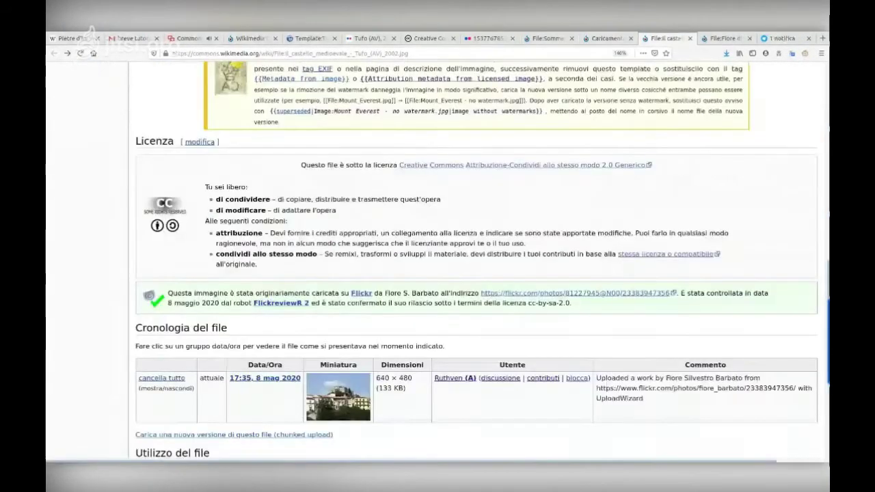
key(ctrl+plus)
scroll(479, 274, down, 2)
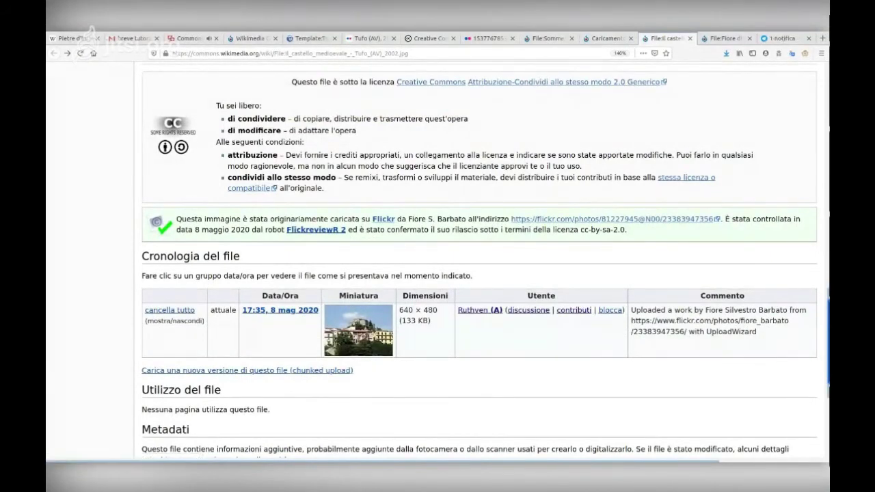
drag(629, 229, 578, 230)
Look back over the metadata, licence and categories, and switch to the Jitsi Meet call to check the chat questions.
key(ctrl+minus)
key(ctrl+minus)
key(ctrl+minus)
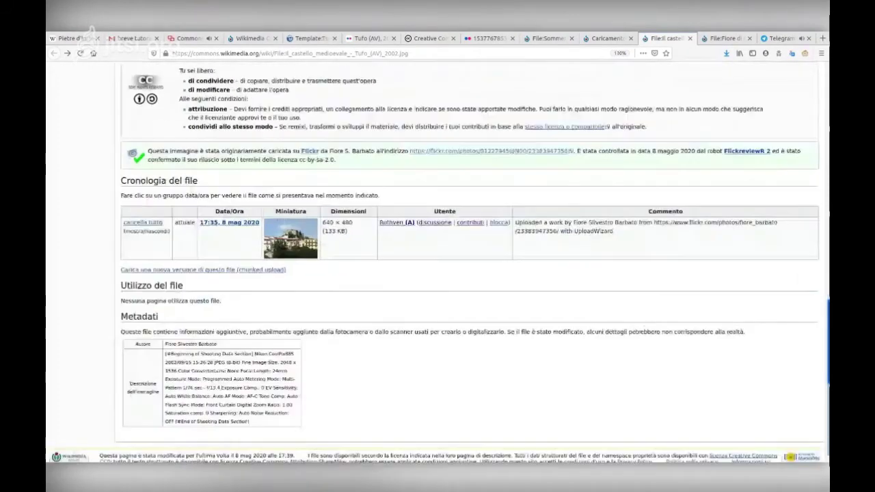
scroll(437, 260, up, 5)
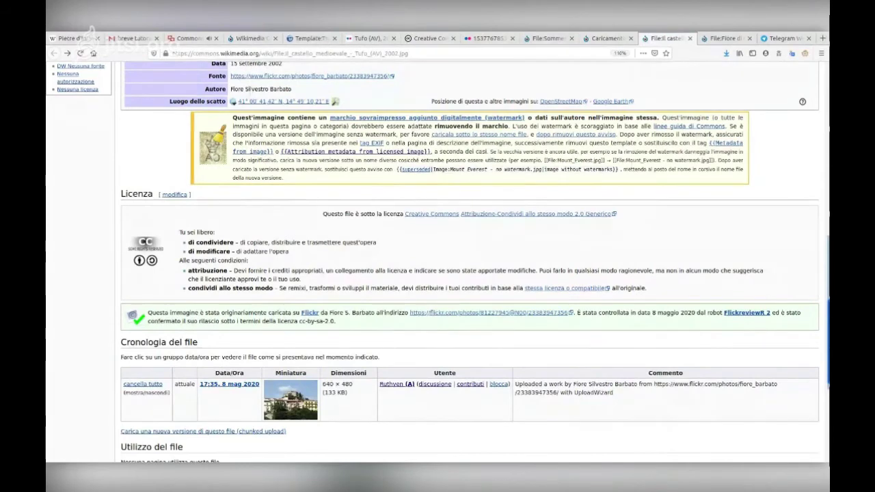
scroll(438, 260, up, 4)
scroll(438, 260, up, 6)
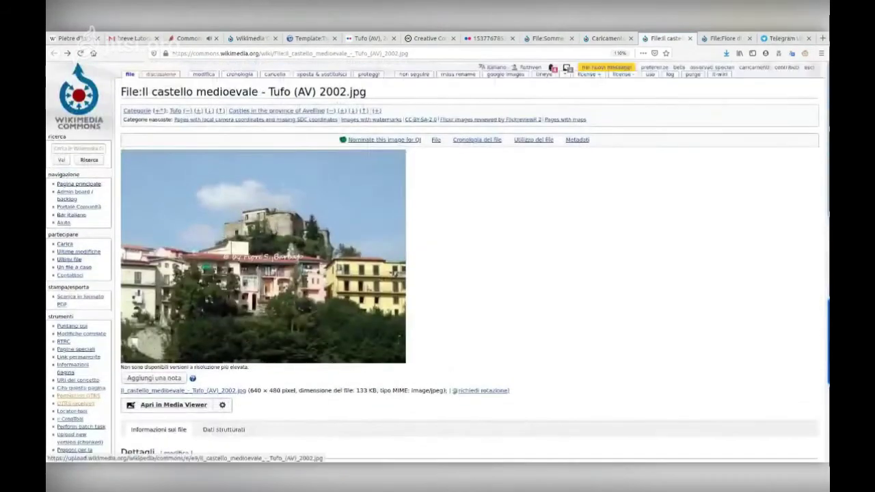
click(192, 39)
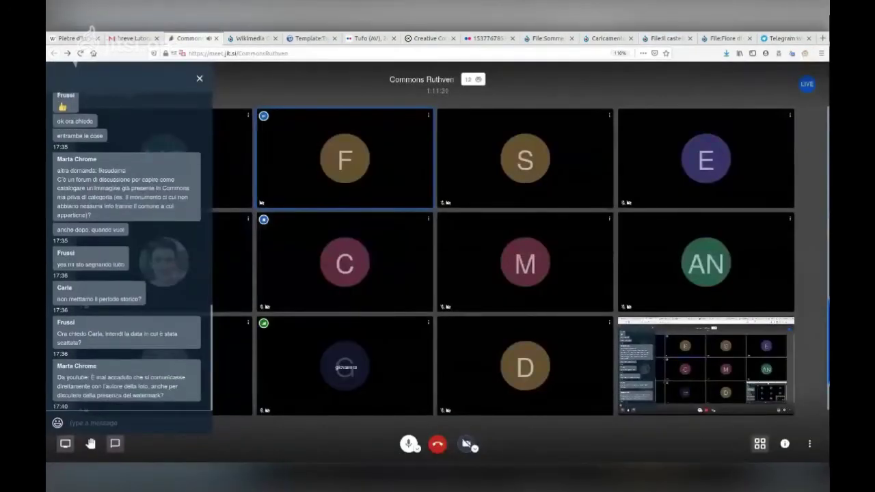
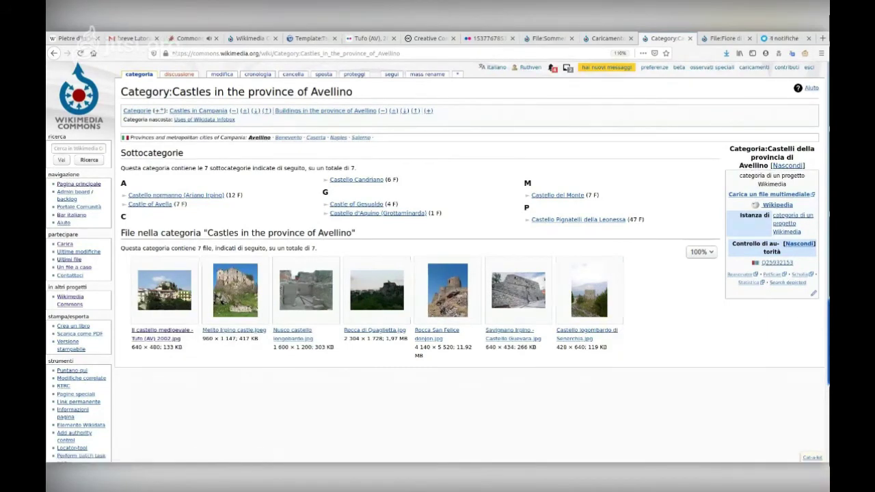
Open the subcategory "Castello normanno (Ariano Irpino)" and preview its parent categories for monuments, historic centre, Avellino castles and Norman castles.
click(176, 195)
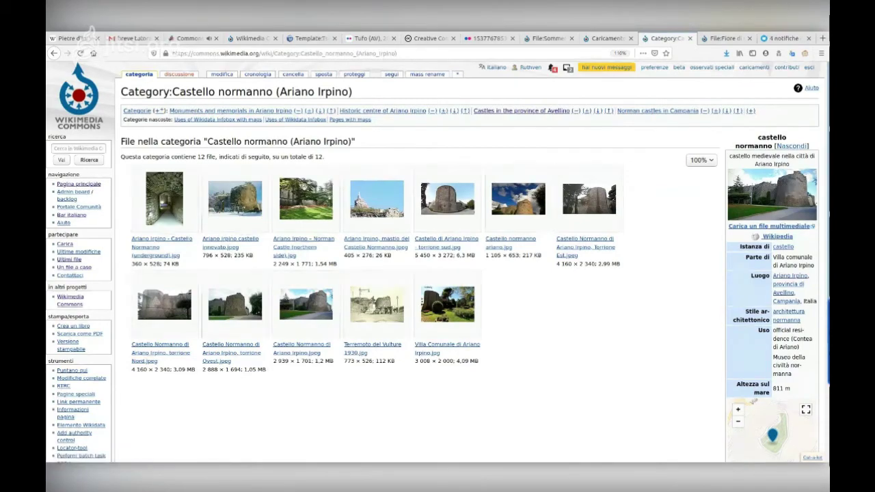
key(ctrl+plus)
key(ctrl+plus)
key(ctrl+plus)
key(ctrl+plus)
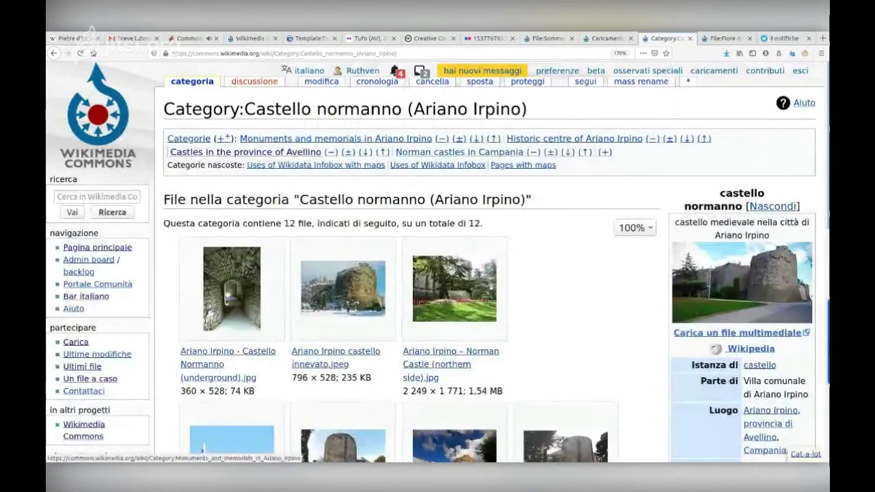
mouse_move(287, 139)
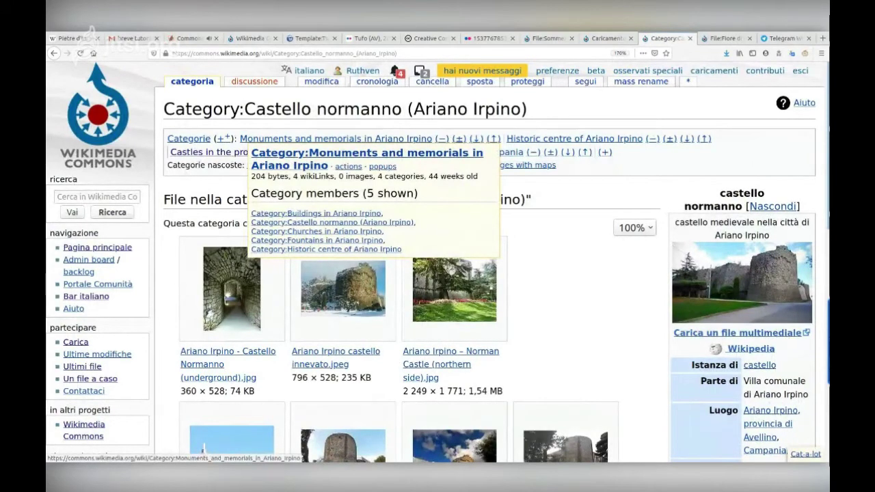
mouse_move(571, 139)
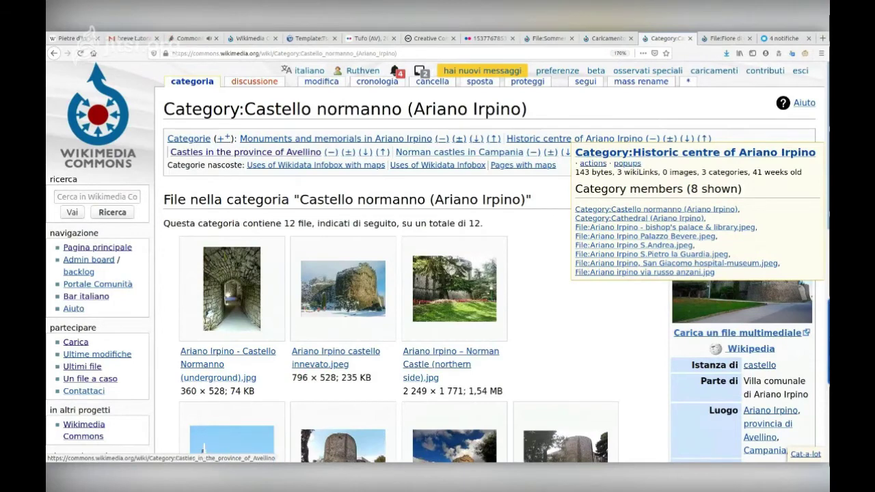
mouse_move(245, 152)
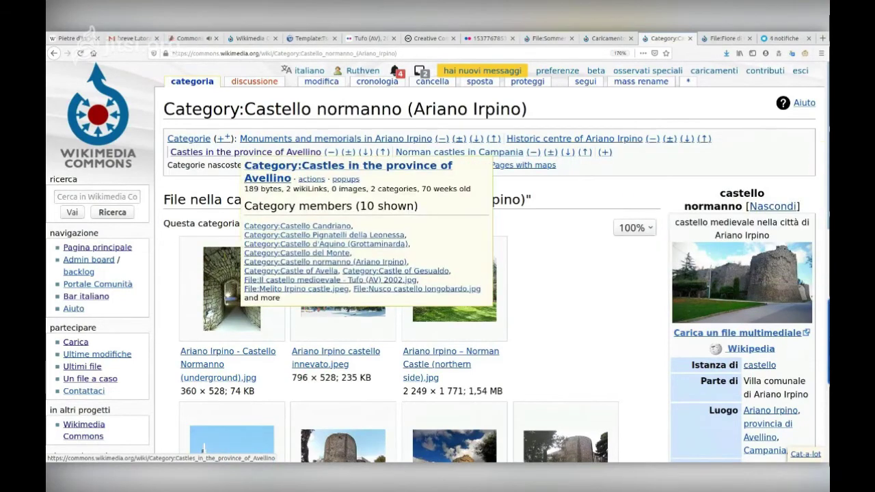
drag(245, 109, 528, 109)
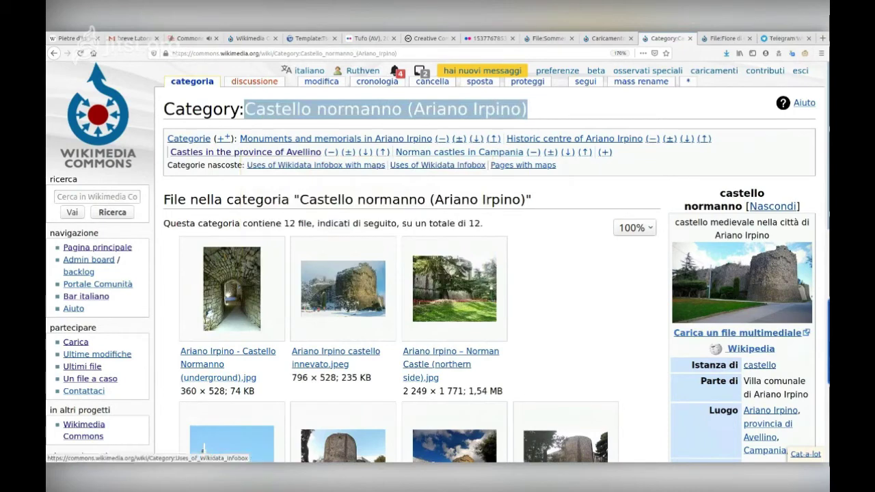
mouse_move(424, 152)
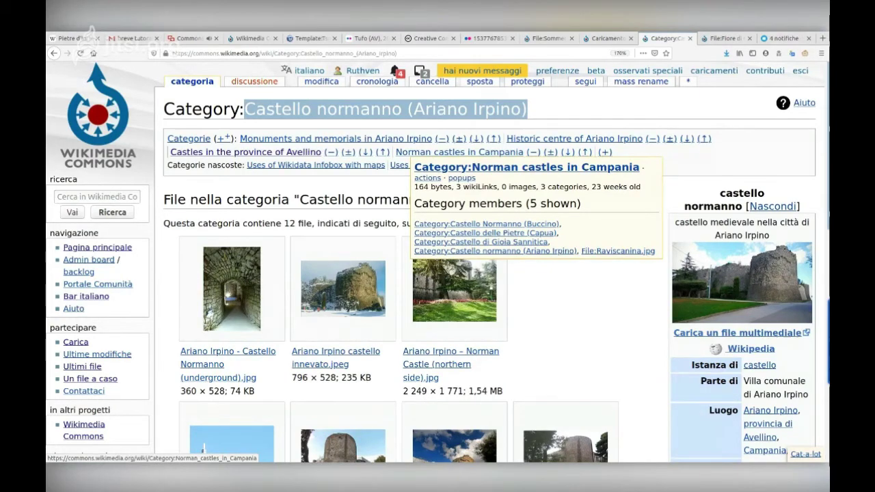
Open the parent category "Norman castles in Campania" and look over its own parent categories, subcategories and file.
click(438, 152)
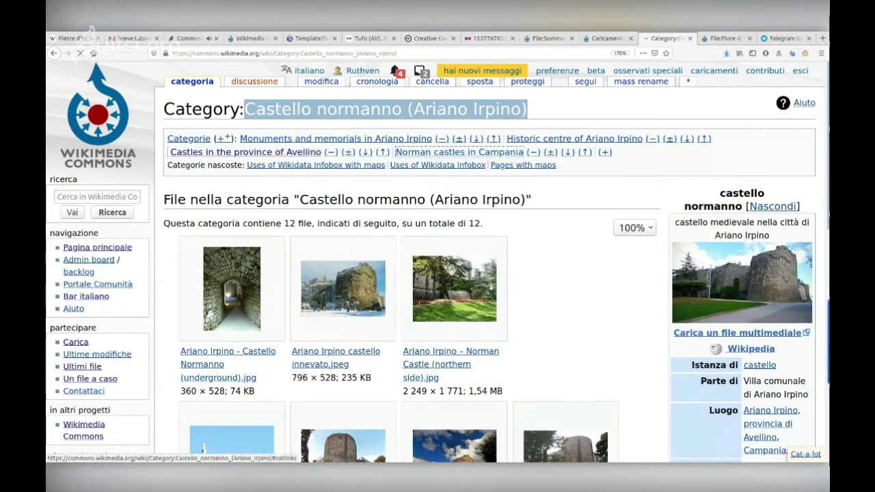
mouse_move(438, 165)
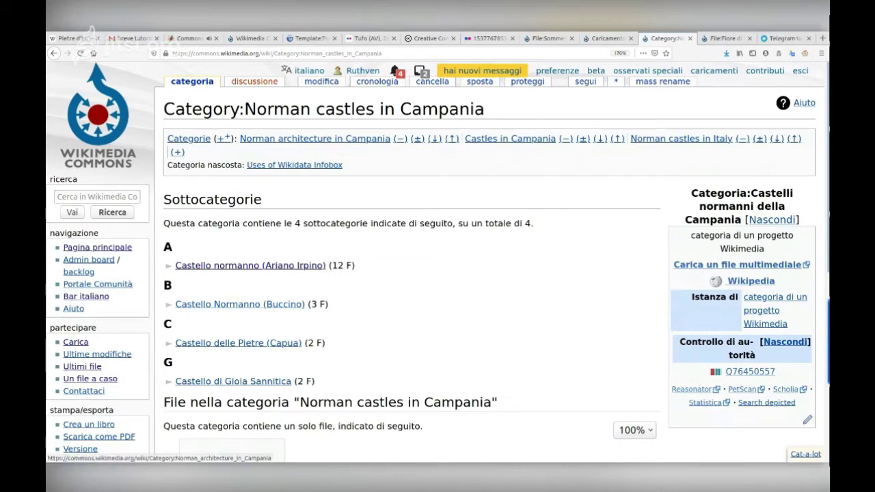
mouse_move(254, 139)
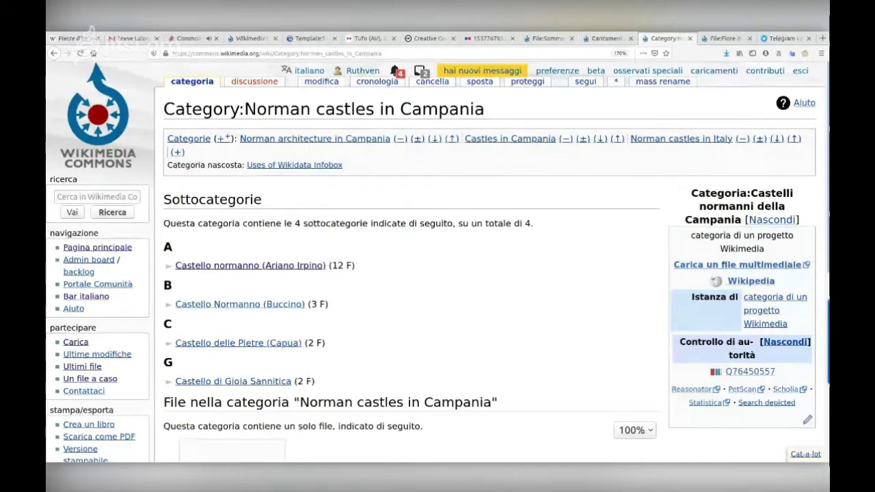
key(ctrl+minus)
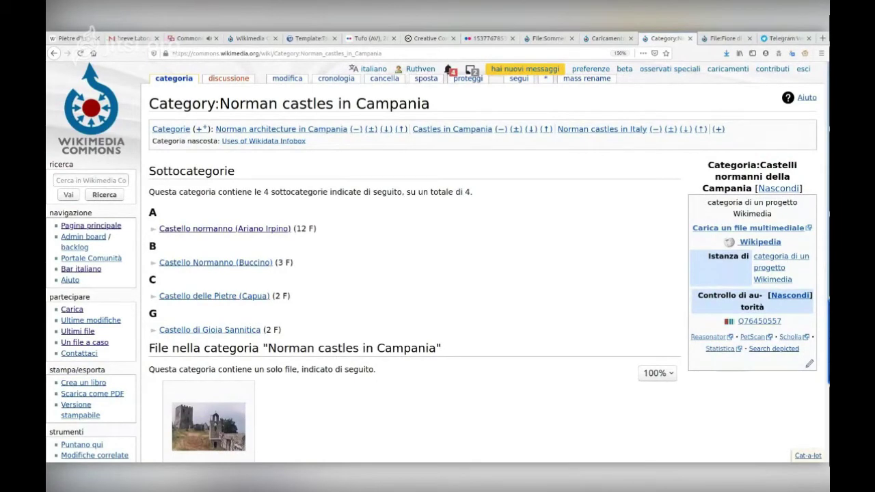
scroll(438, 260, down, 2)
scroll(438, 260, up, 2)
Go to the Commons category "1888 books" by replacing the category name in the page address.
click(300, 53)
drag(300, 53, 382, 53)
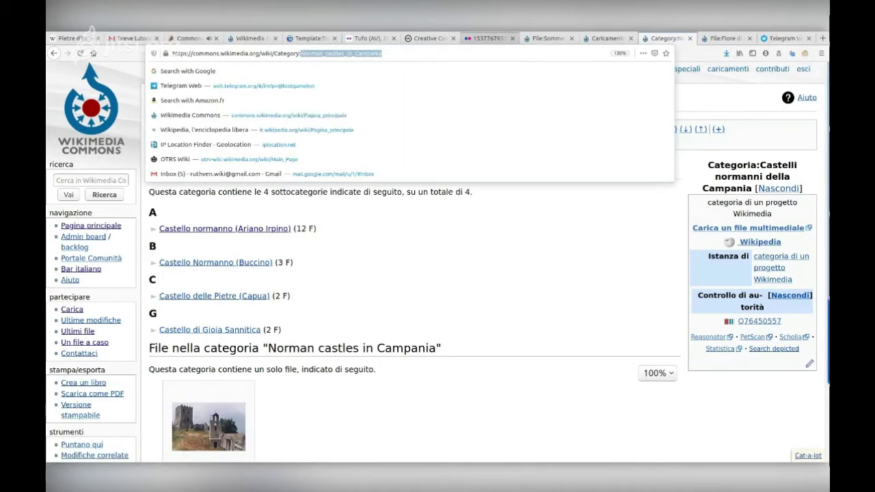
text(B)
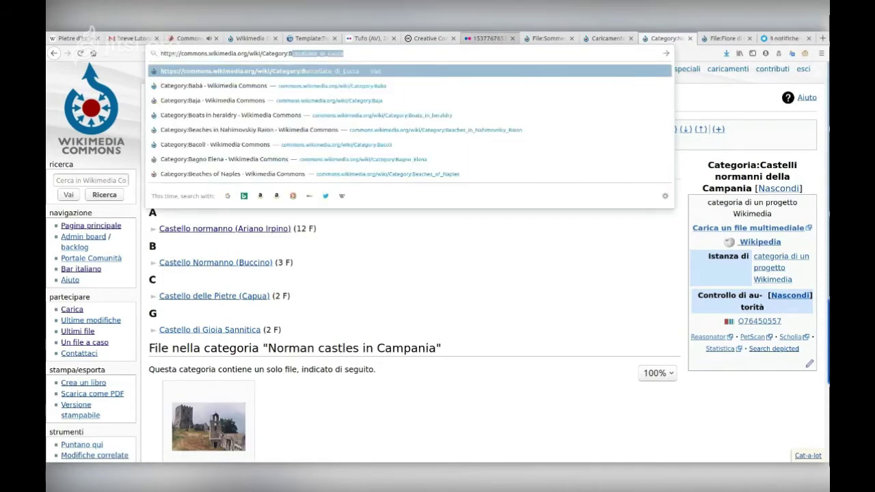
key(BackSpace)
text(1888)
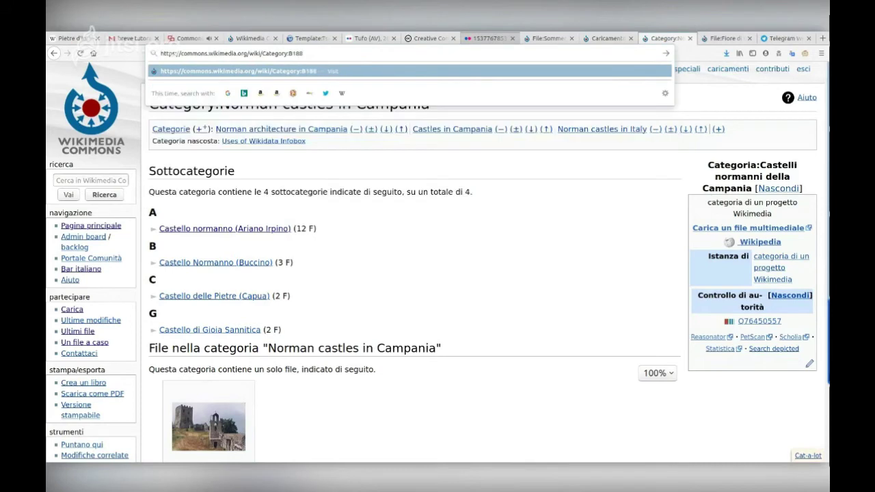
key(Left)
key(Left)
key(Left)
key(BackSpace)
key(End)
text(books)
key(Return)
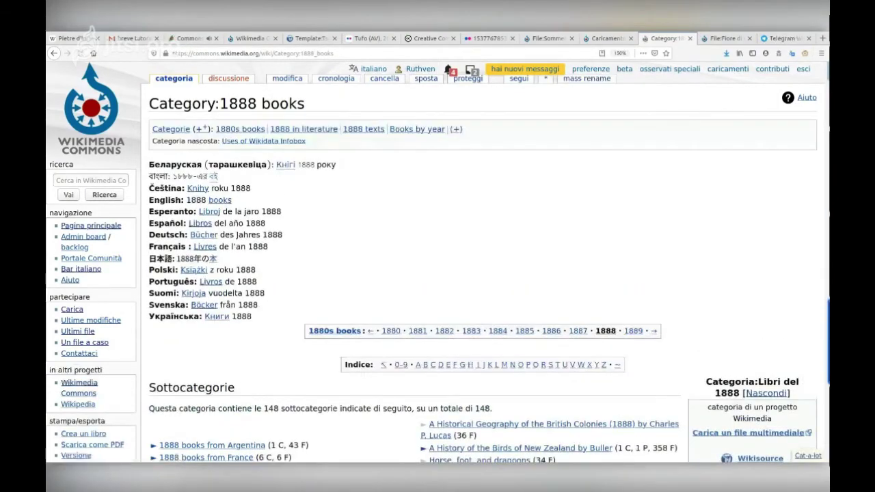
Examine how the 1888 books category is organised by year, country subcategories, individual titles and files.
drag(220, 104, 261, 104)
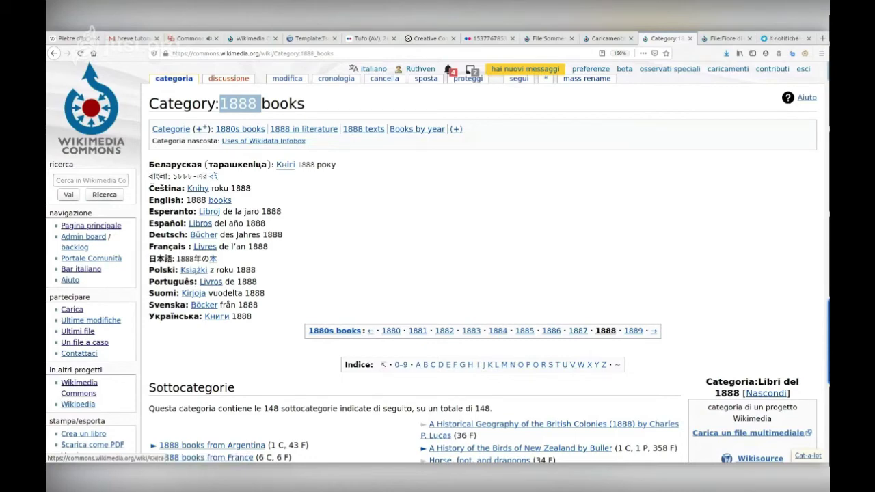
scroll(437, 273, down, 3)
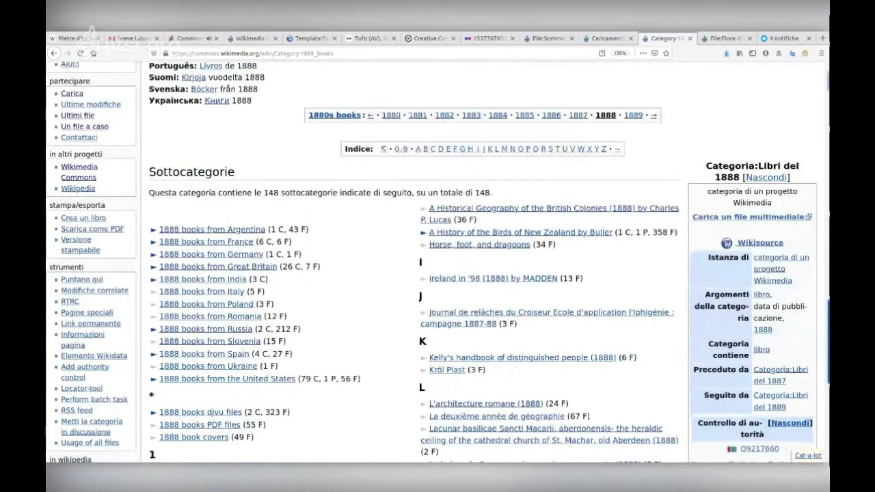
scroll(438, 274, down, 1)
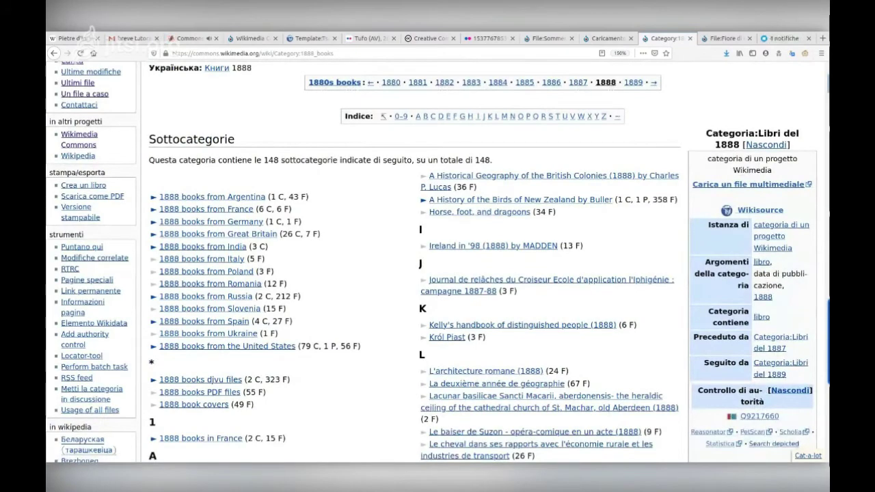
scroll(438, 273, down, 3)
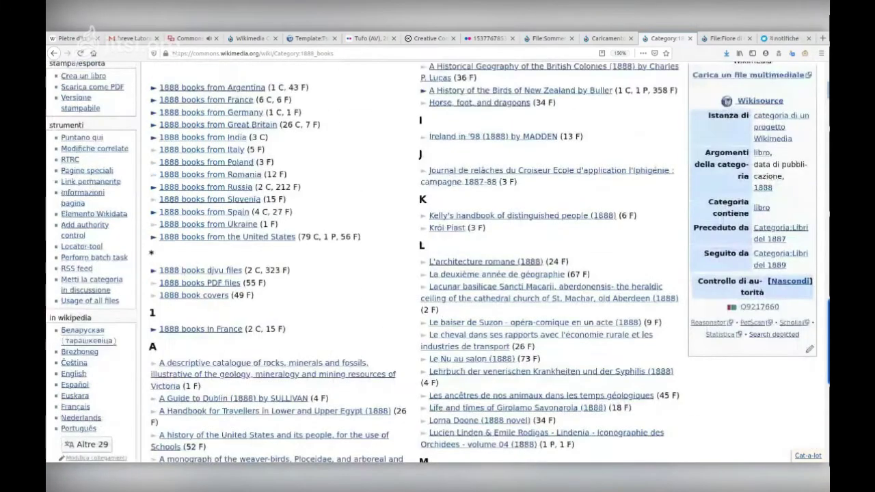
scroll(438, 273, down, 10)
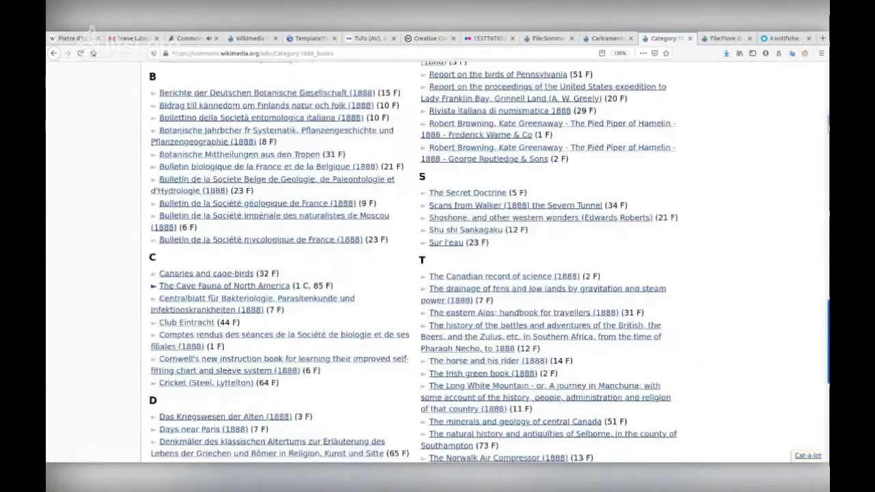
scroll(500, 379, down, 5)
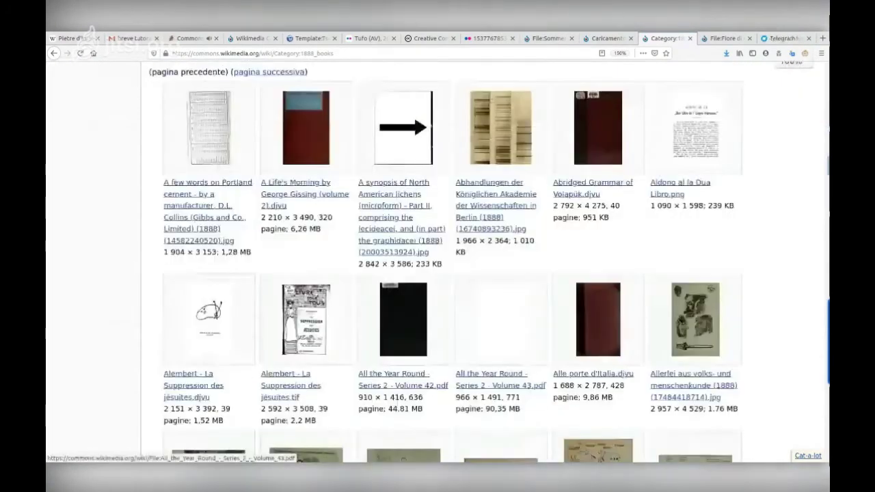
mouse_move(501, 379)
scroll(500, 379, up, 10)
scroll(500, 380, up, 10)
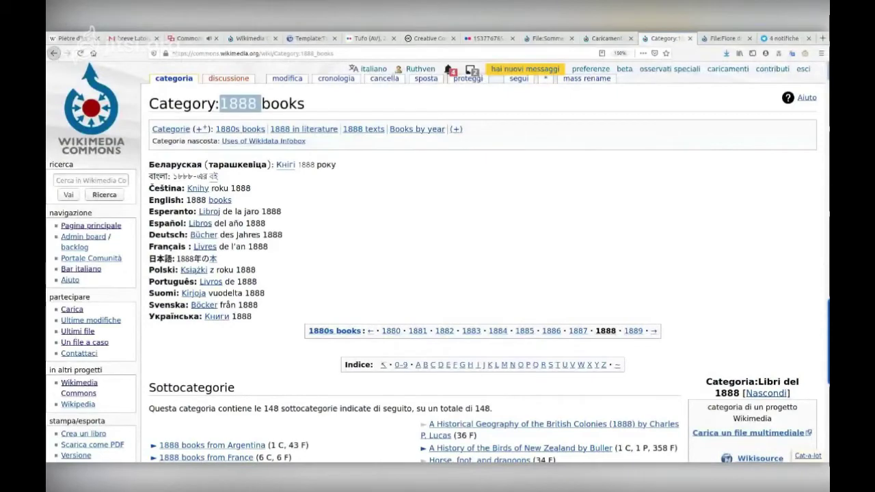
Return to the category "Castles in the province of Avellino" and look over its subcategories and files.
click(54, 53)
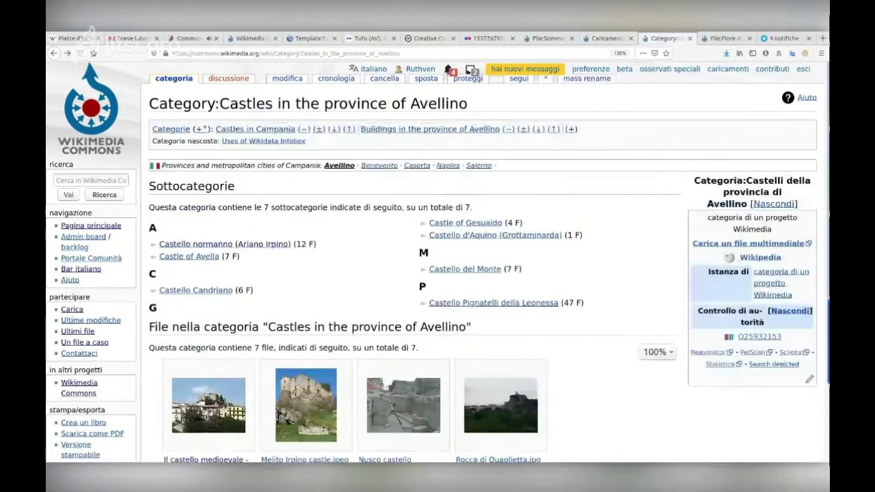
key(ctrl+minus)
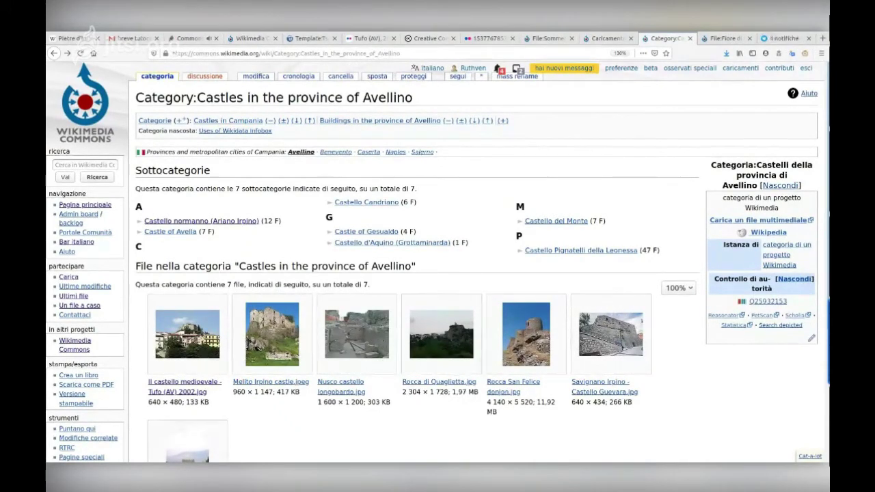
scroll(357, 335, down, 3)
scroll(357, 336, up, 3)
mouse_move(357, 335)
Open the YouTube home page in a new browser tab.
key(ctrl+t)
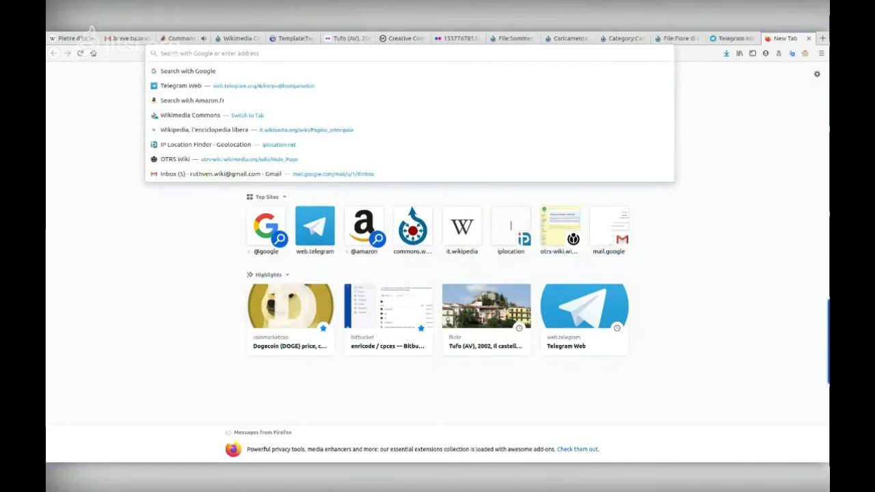
text(yo)
key(BackSpace)
key(BackSpace)
text(you)
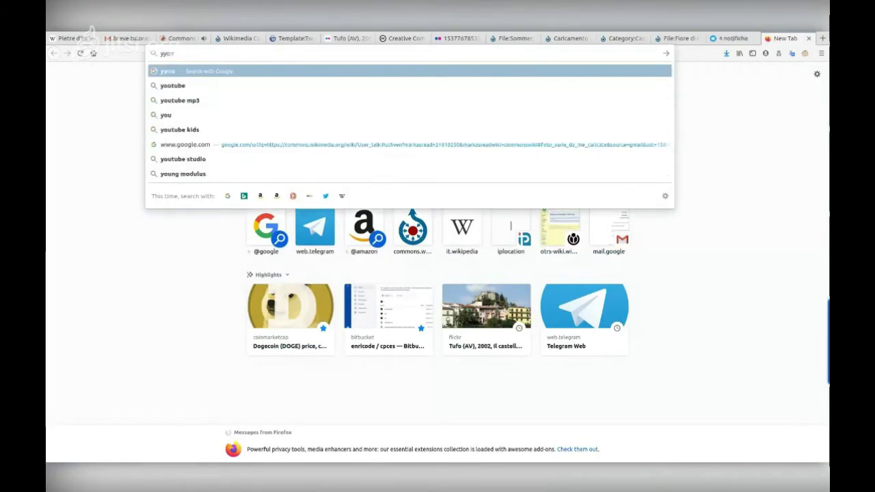
key(Down)
key(BackSpace)
key(BackSpace)
key(BackSpace)
key(BackSpace)
text(youtube.com)
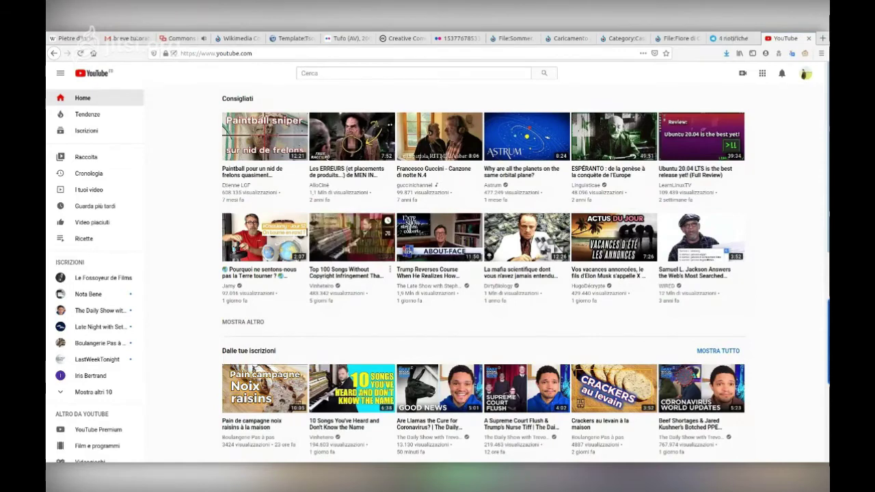
Open the video "10 Songs You've Heard and Don't Know the Name" and expand its description to look for licence information.
scroll(352, 219, down, 5)
click(352, 205)
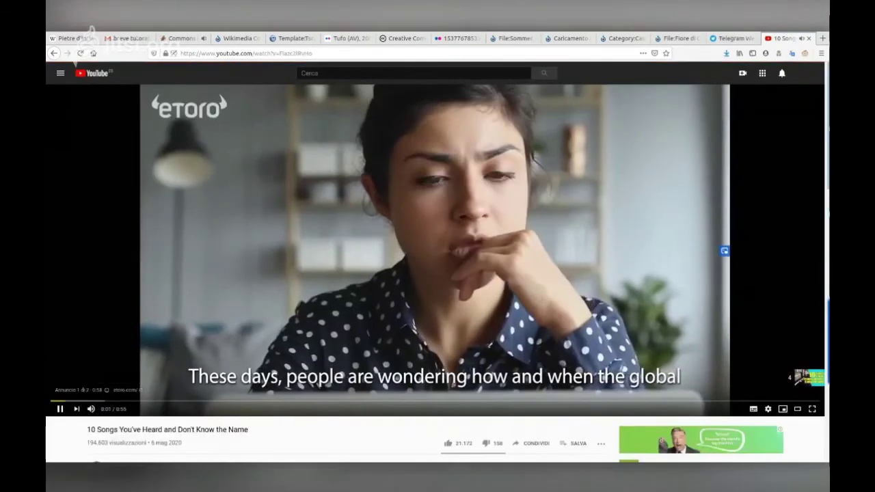
scroll(486, 443, down, 3)
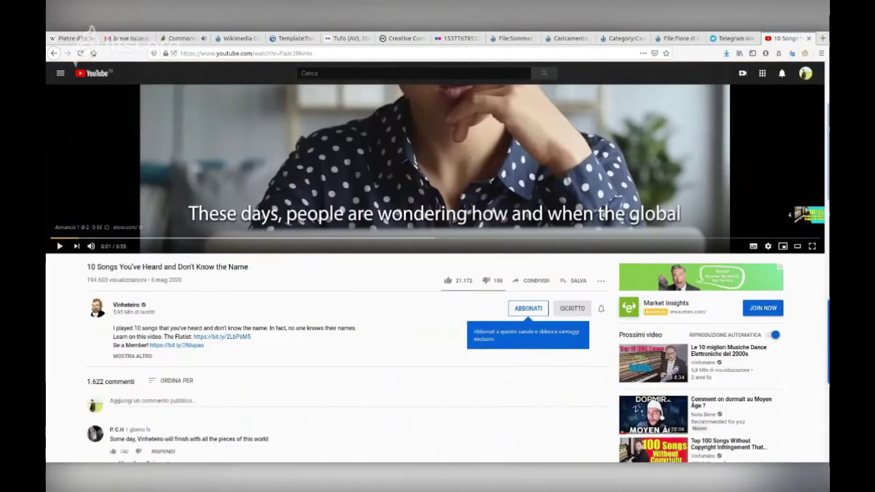
click(132, 356)
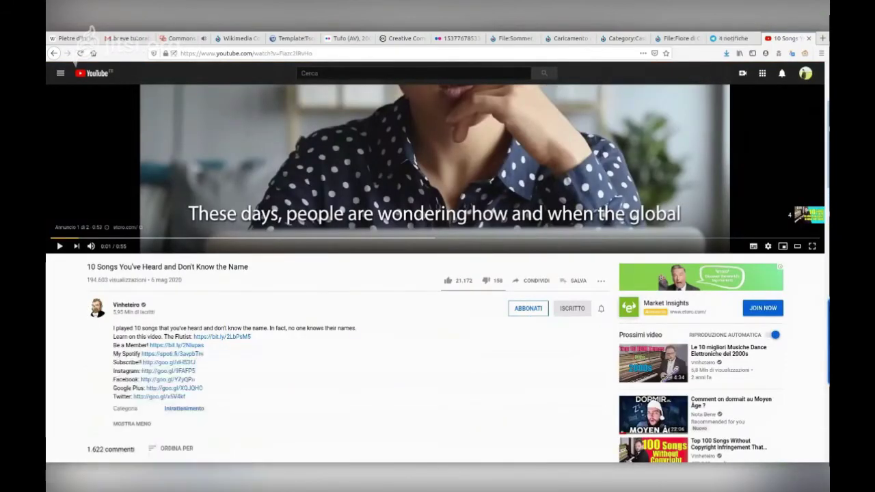
scroll(133, 356, down, 1)
scroll(437, 308, down, 2)
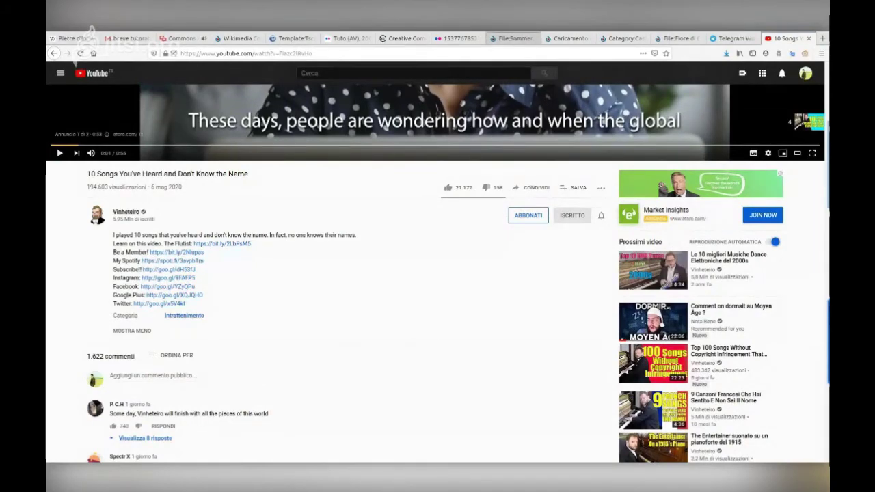
Close the YouTube video and, after revisiting the upload wizard, open the empty Commons search page in the category's tab.
key(ctrl+w)
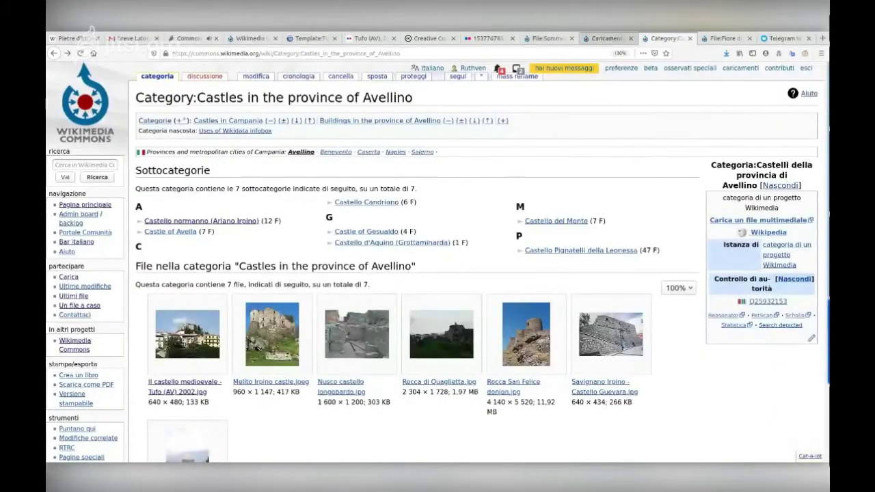
click(595, 38)
click(84, 165)
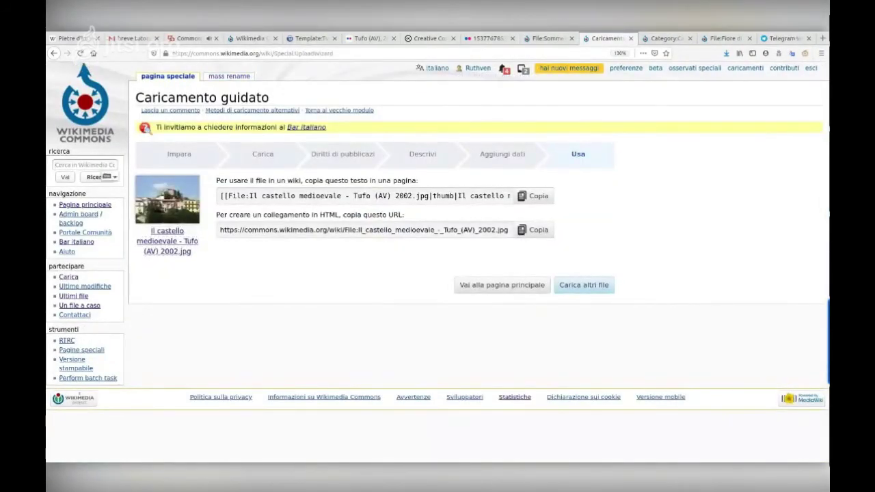
key(ctrl+Tab)
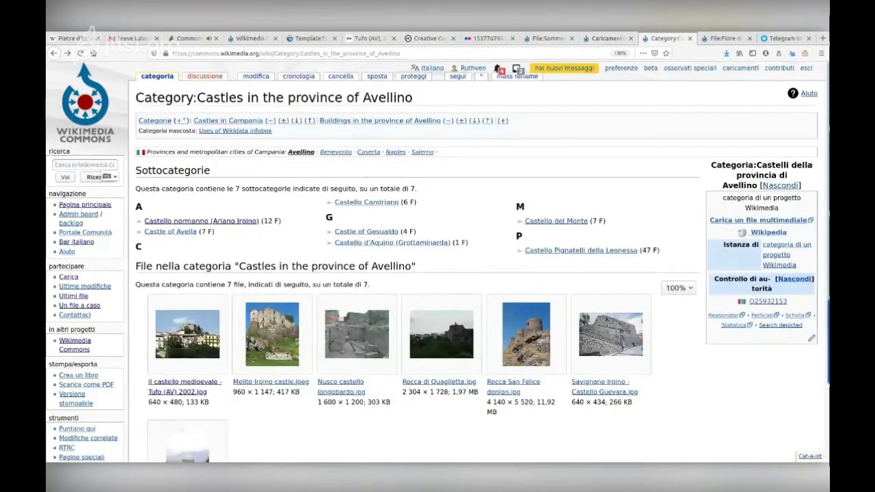
key(F5)
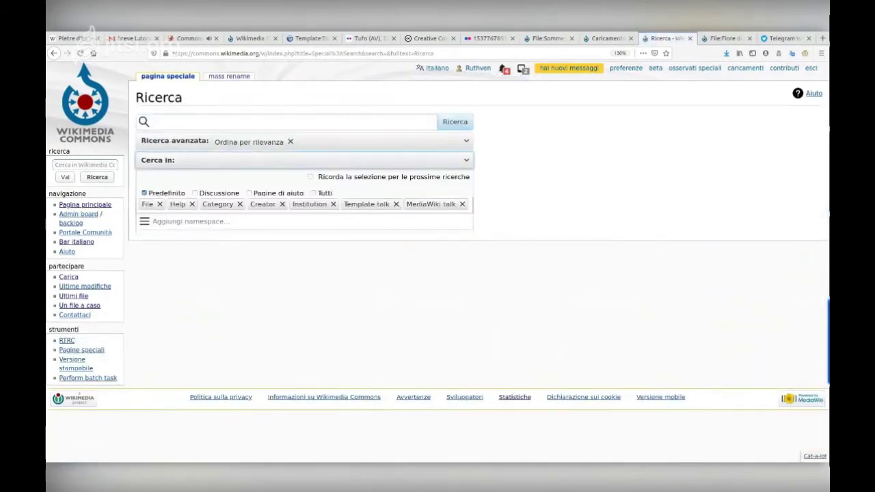
Deselect the default namespaces and restrict the Commons search to the Category namespace.
click(143, 193)
click(190, 221)
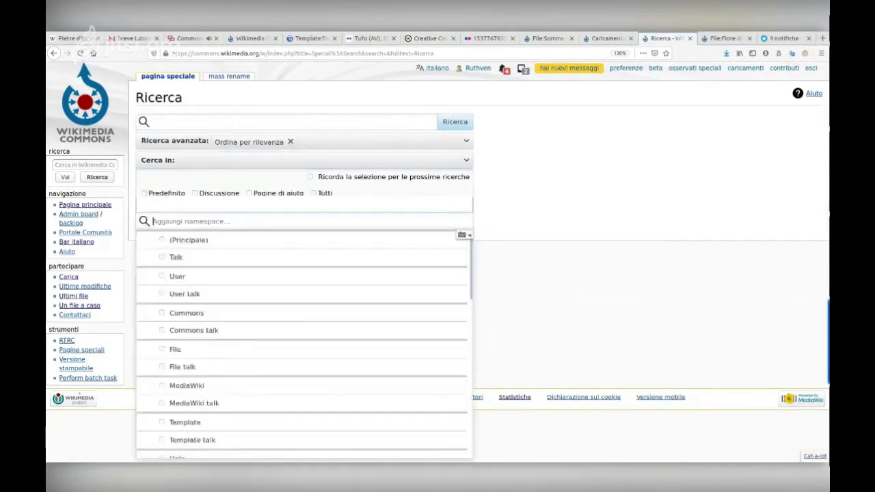
text(cat)
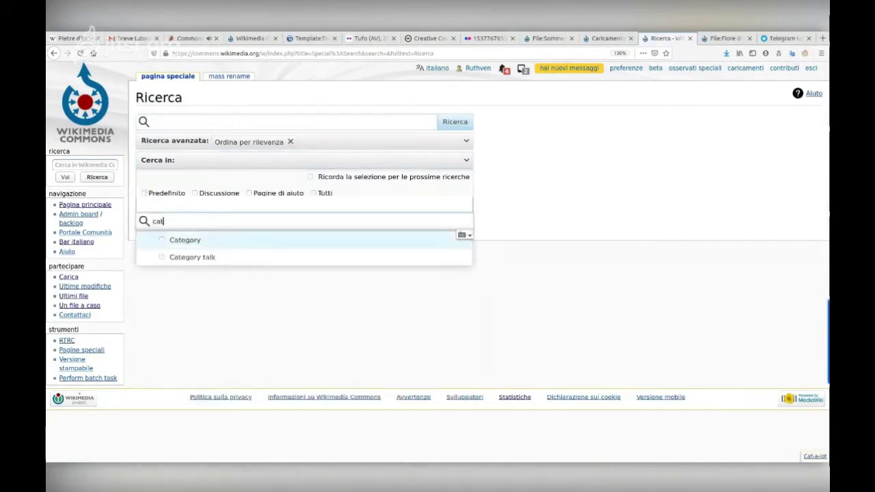
key(Return)
Search for "youtube videos" and open the category "YouTube videos review needed".
click(154, 122)
text(youtube)
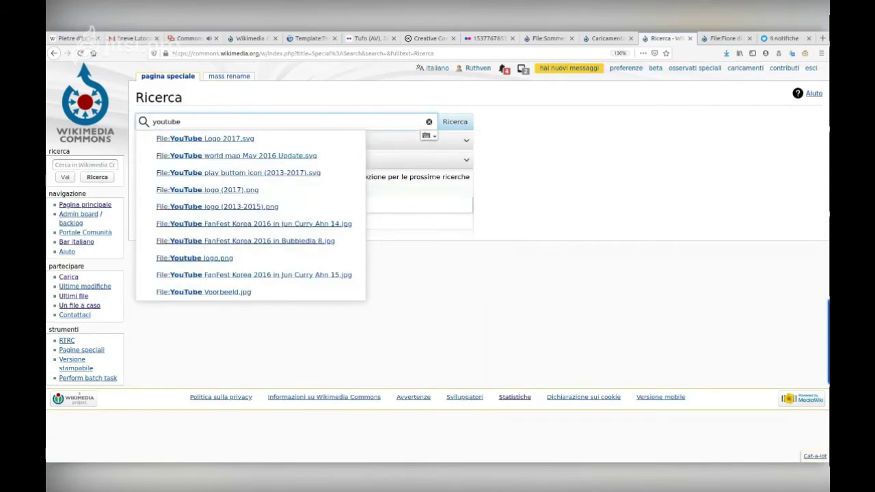
text( videos)
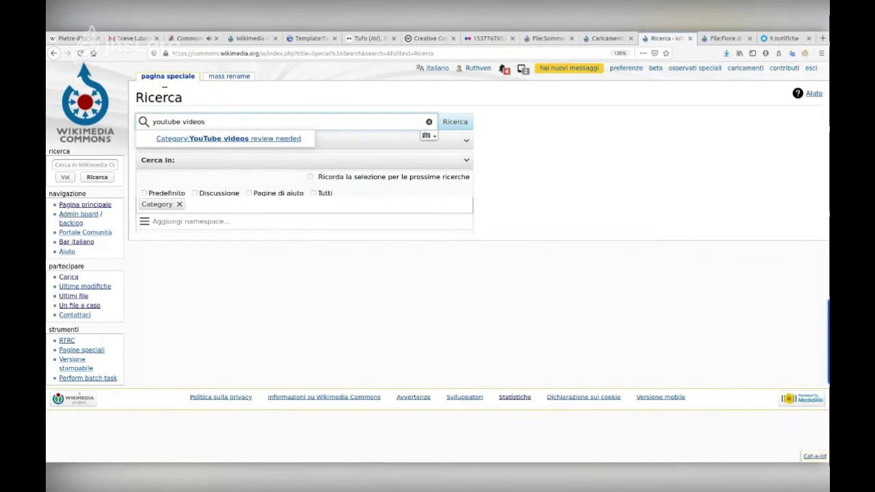
click(229, 138)
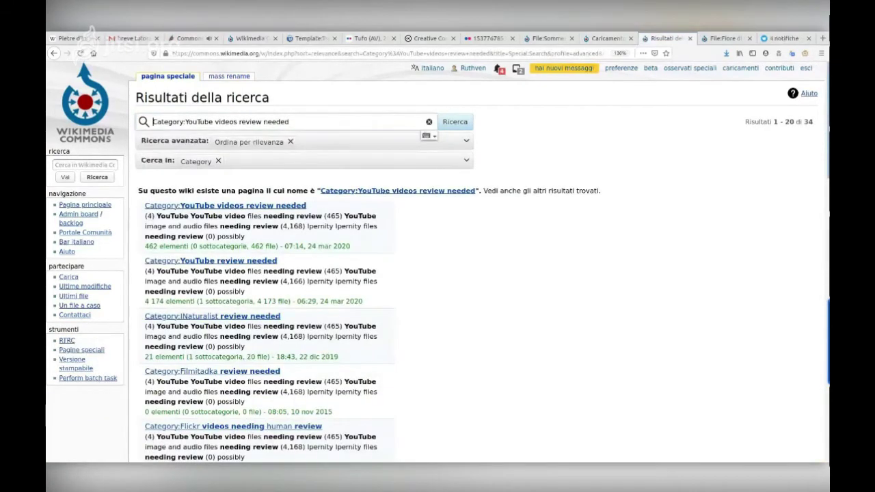
click(225, 206)
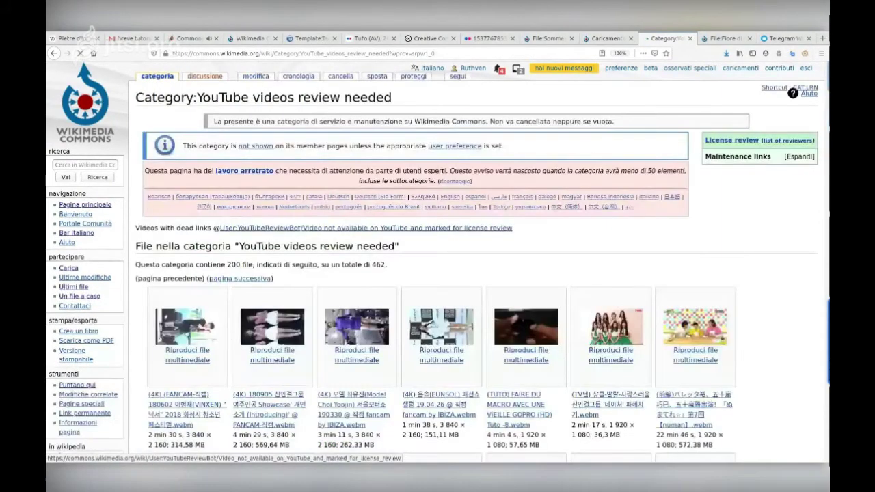
Open the episode 8 numan video file from the category and read its description, source and licence section.
scroll(438, 273, down, 4)
scroll(438, 274, down, 3)
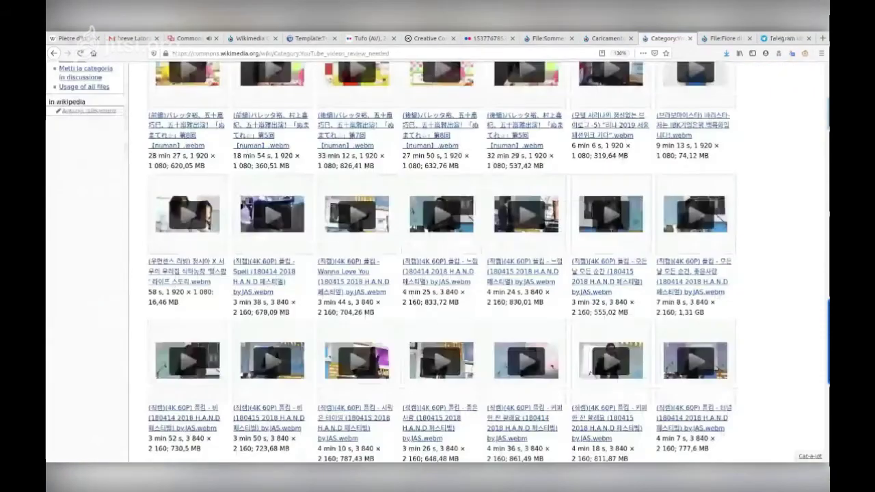
click(440, 130)
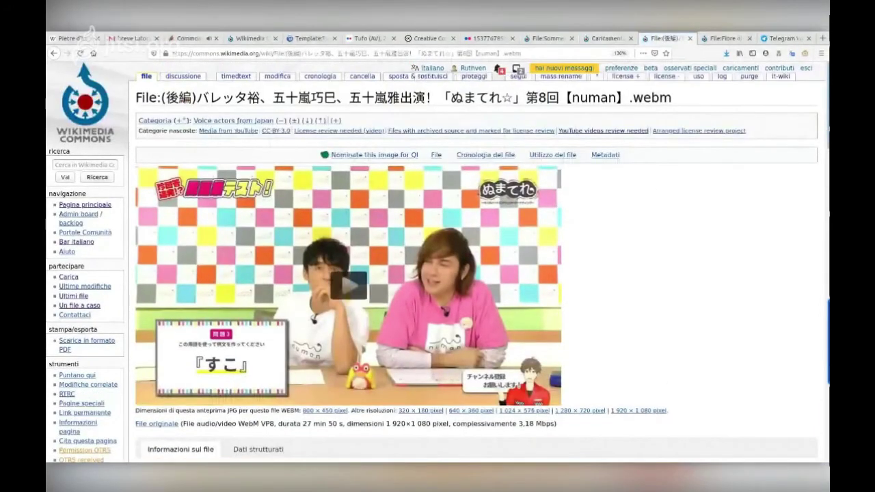
scroll(438, 274, down, 10)
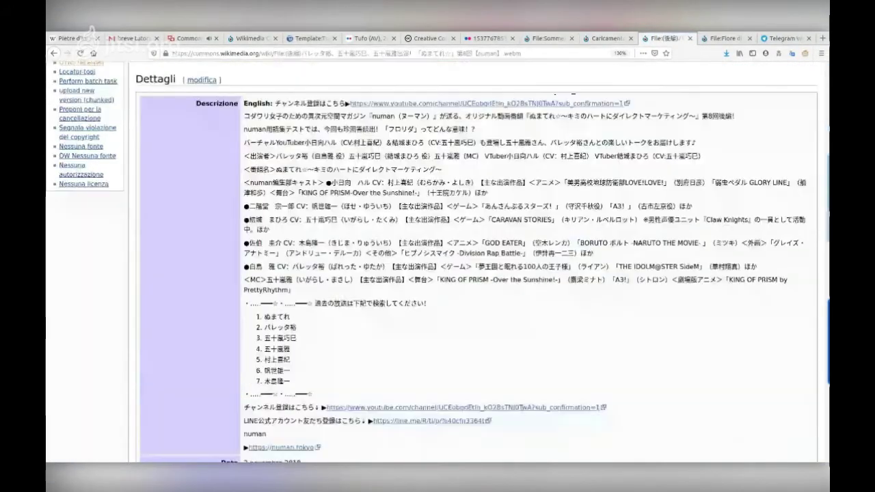
scroll(438, 273, down, 8)
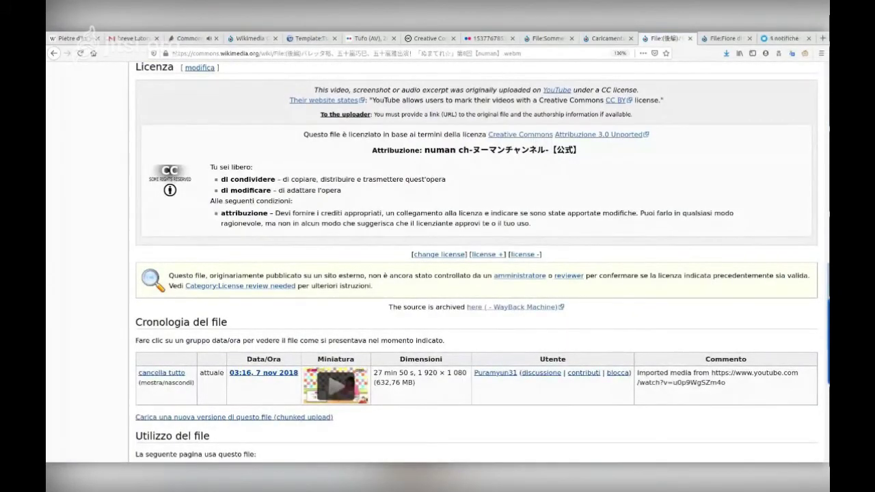
scroll(438, 274, up, 5)
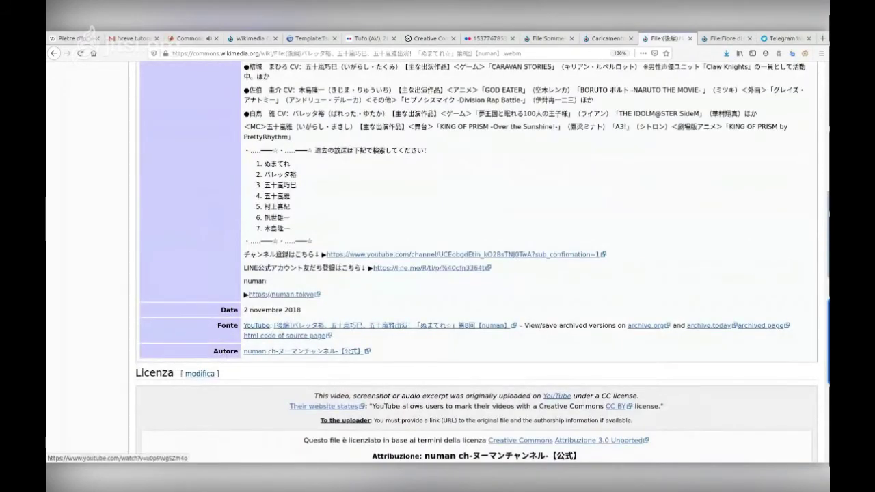
Open the file's YouTube source video and examine its full description for a Creative Commons licence.
click(390, 325)
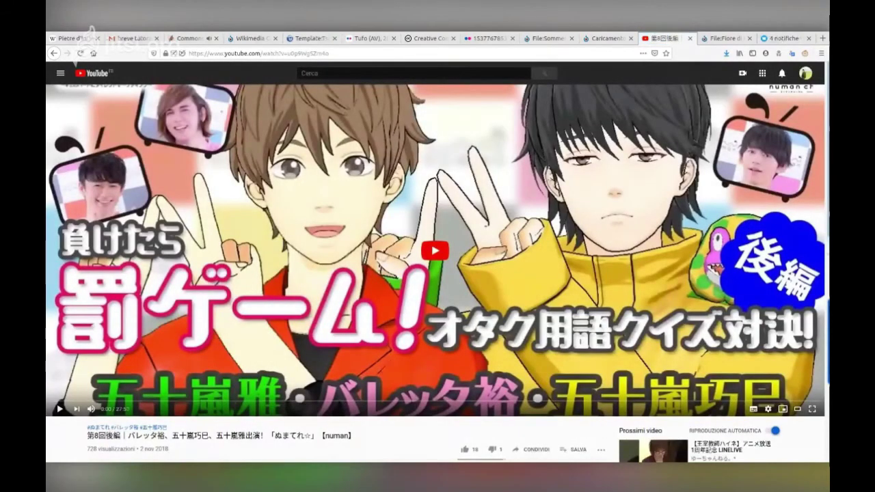
scroll(438, 273, down, 5)
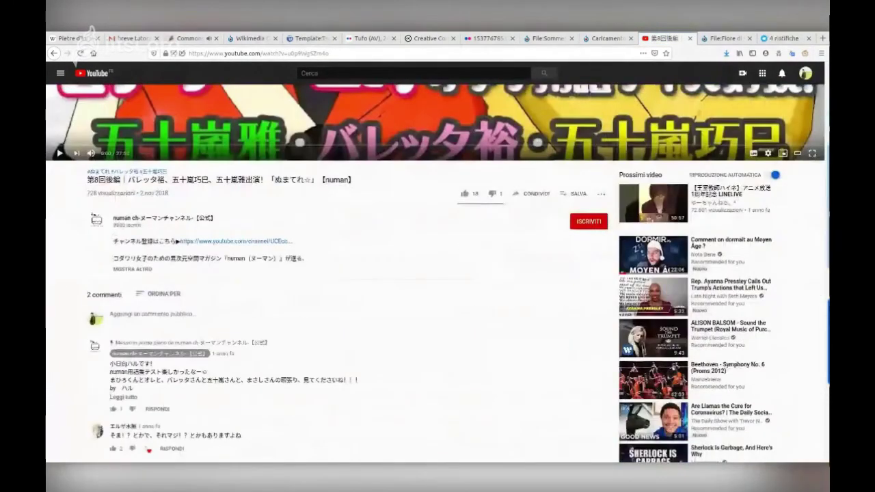
click(132, 269)
scroll(438, 274, down, 3)
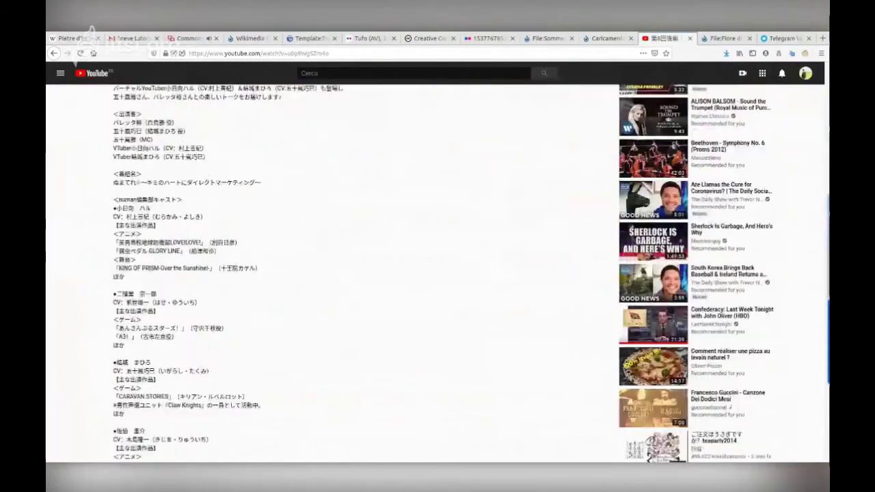
scroll(438, 274, down, 10)
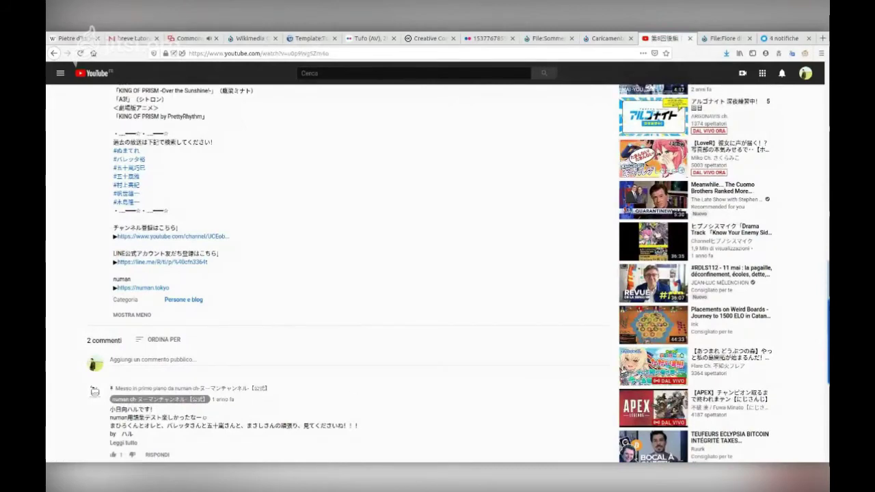
scroll(437, 273, up, 2)
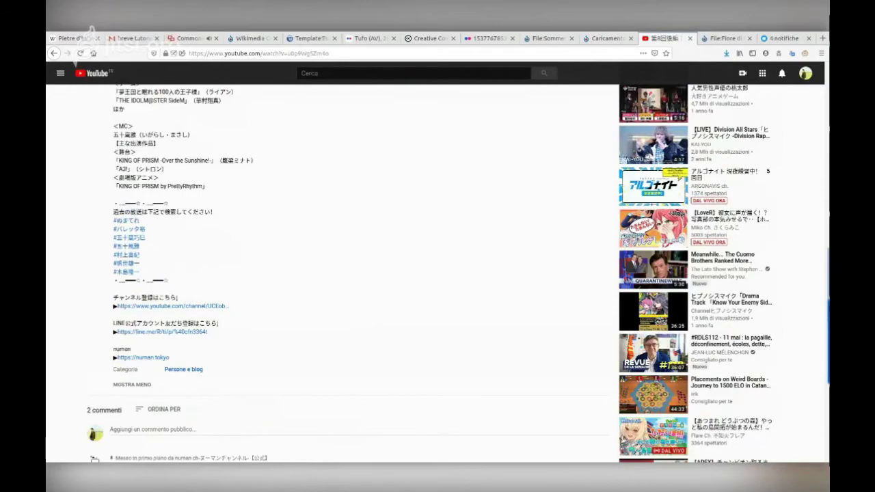
scroll(438, 274, down, 3)
scroll(438, 273, up, 2)
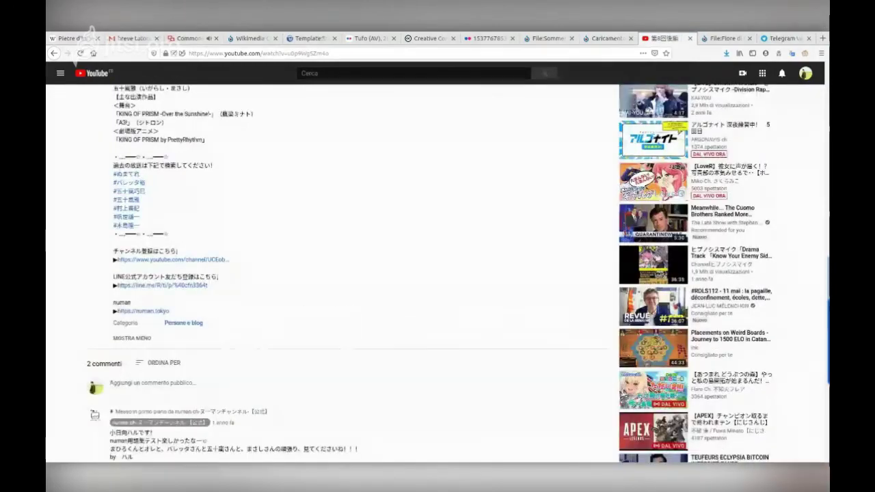
scroll(438, 274, up, 6)
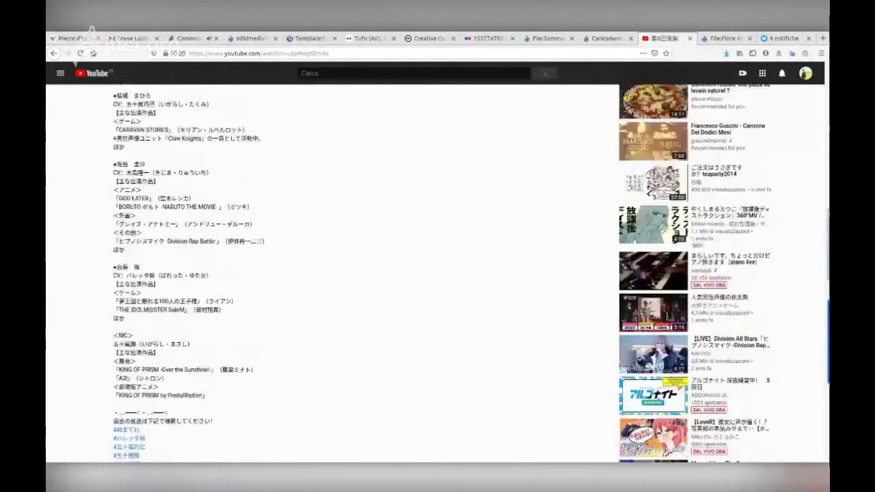
scroll(437, 273, up, 8)
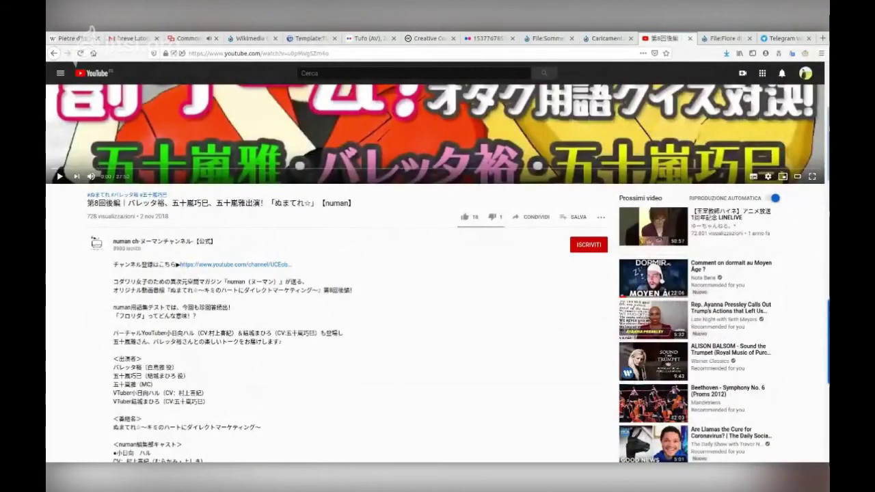
scroll(438, 273, up, 3)
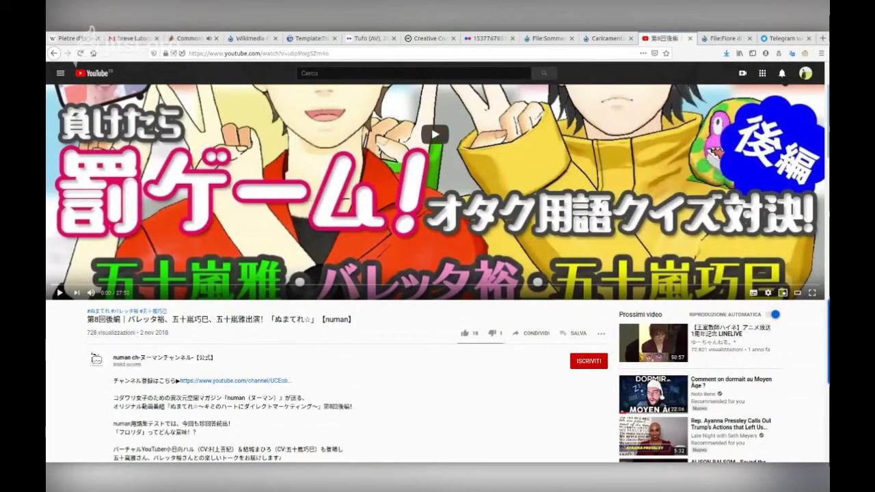
scroll(438, 273, up, 3)
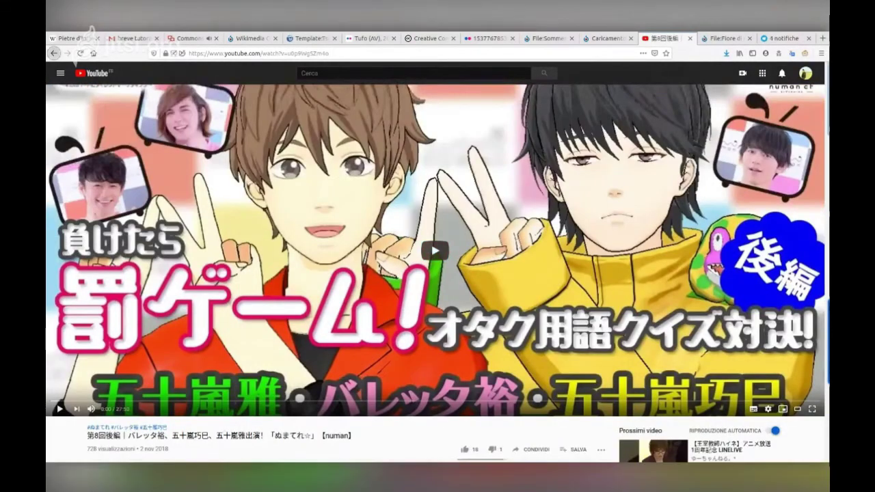
Return to the Commons file page and fail its licence review, picking "All rights reserved" as the source licence.
click(54, 53)
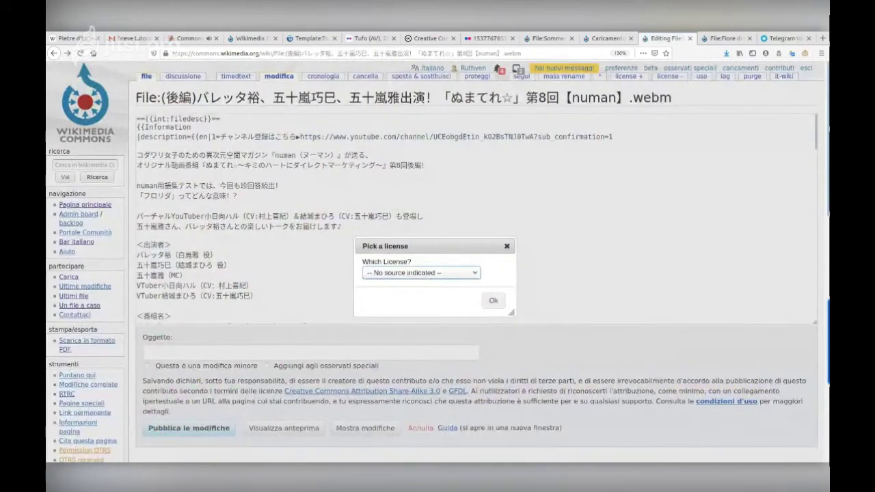
key(Down)
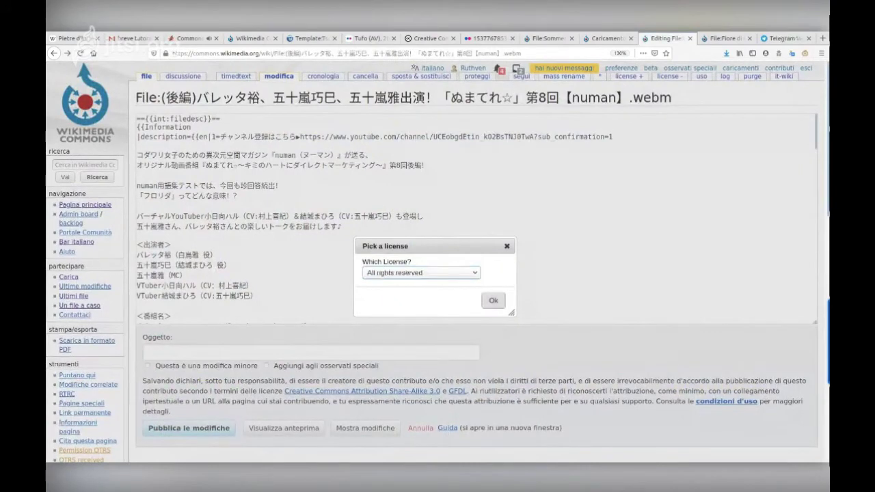
key(Return)
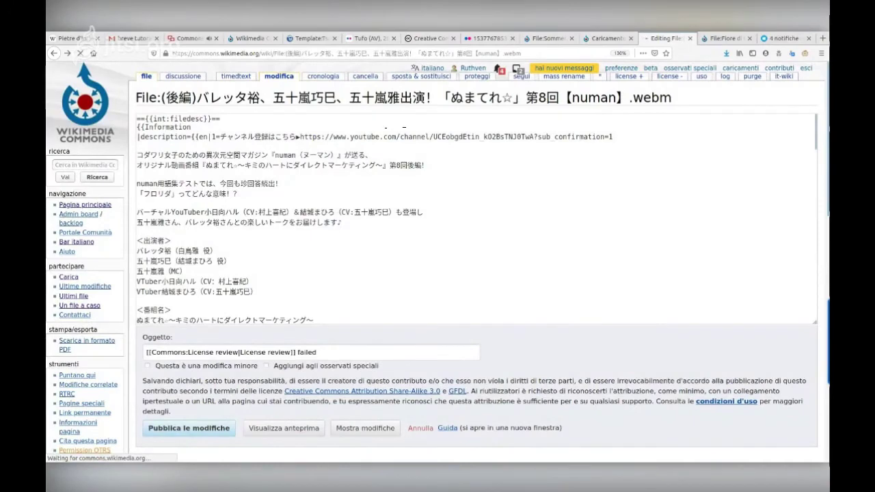
Open the file's deletion form from the speedy deletion notice below its licence section.
scroll(437, 274, down, 5)
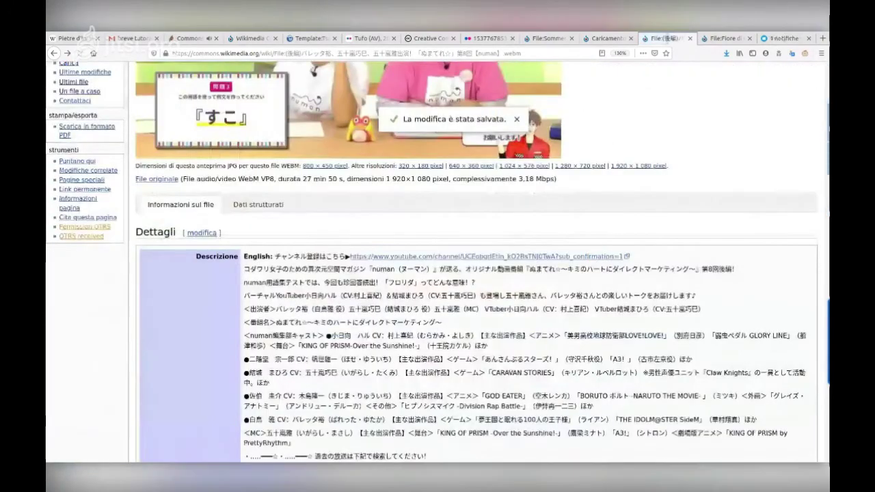
scroll(438, 274, down, 10)
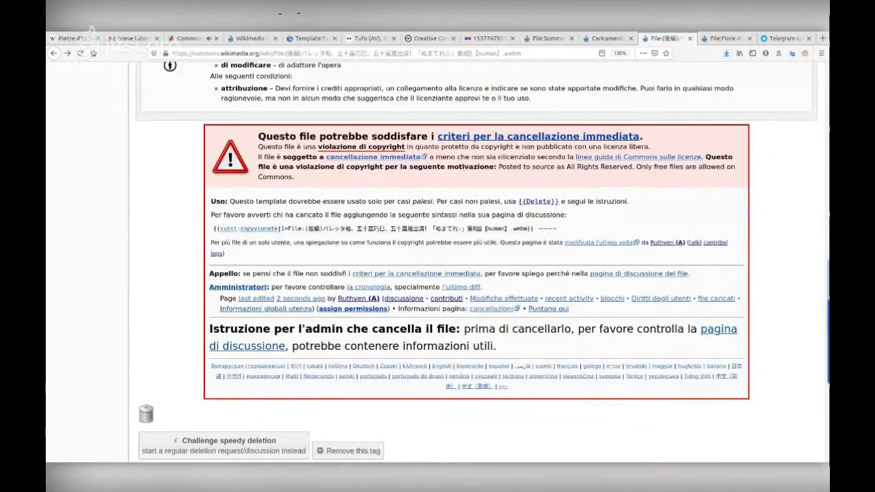
click(146, 414)
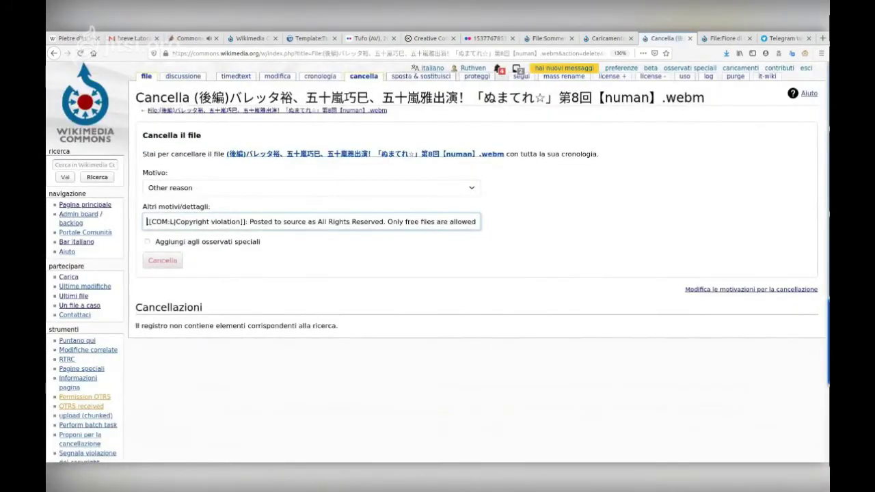
Delete the file with the reason "Copyright violation, no indication of a free license on the source site" (F1).
click(311, 187)
click(375, 253)
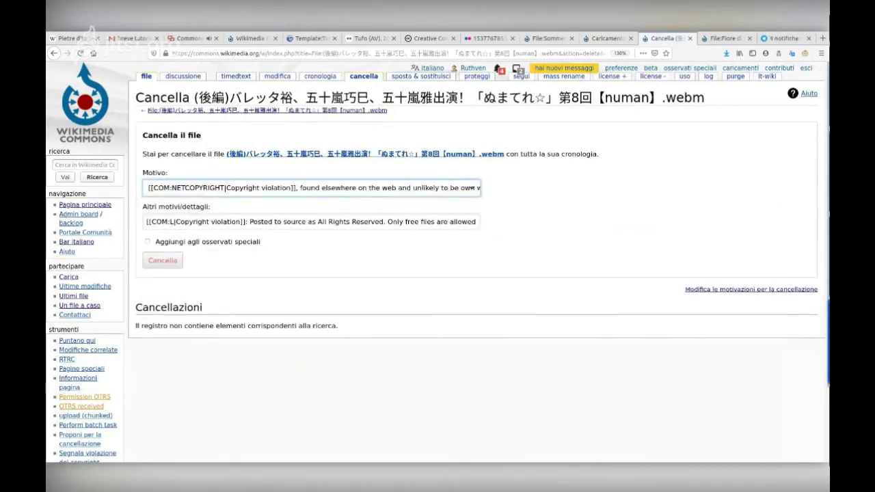
click(472, 188)
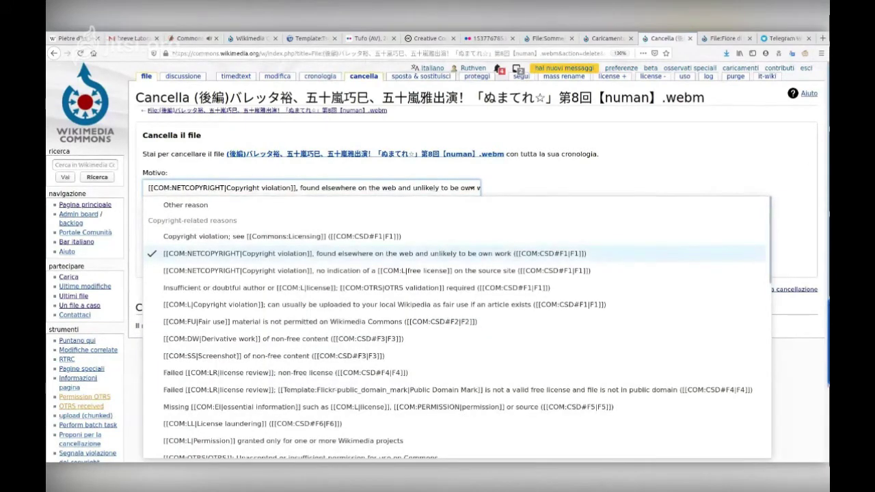
key(Down)
key(Return)
click(471, 187)
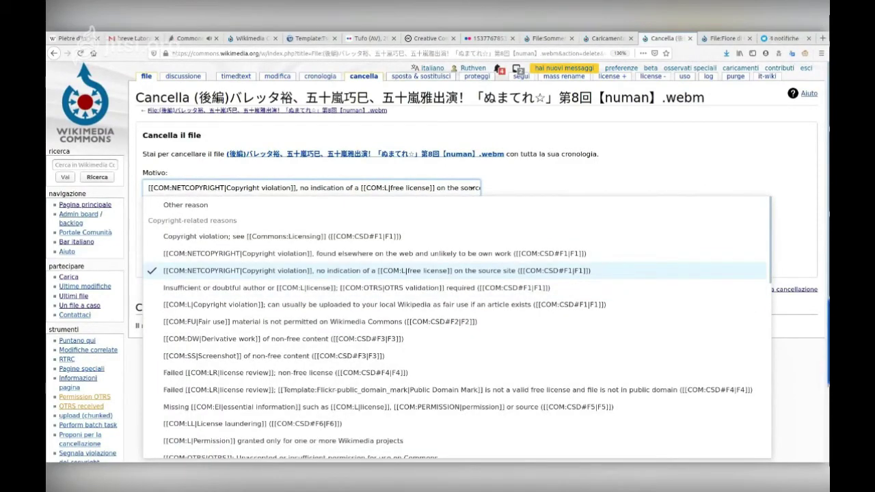
click(377, 271)
click(162, 260)
key(Return)
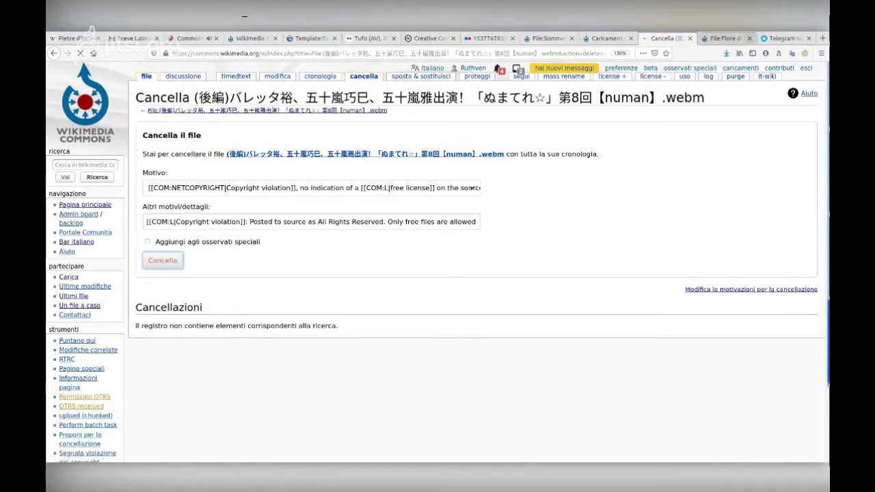
Search the web in a new tab for "youtube wikimedia italia videos".
key(ctrl+t)
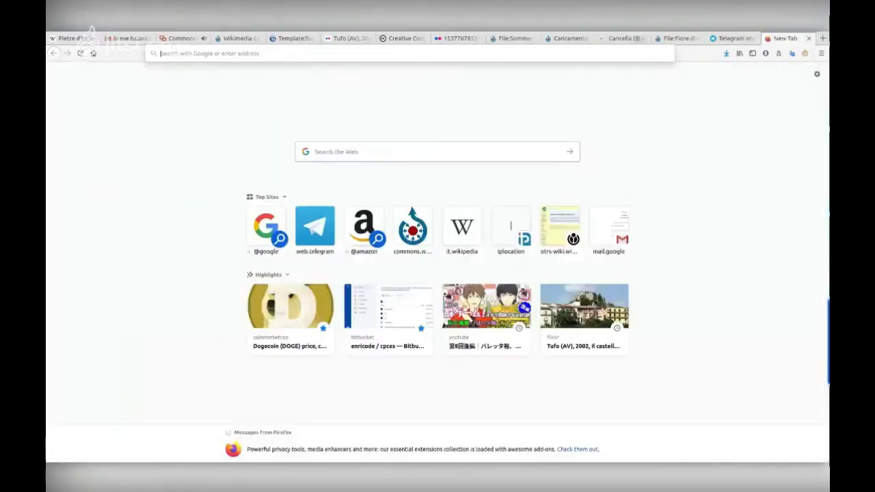
text(youtbu)
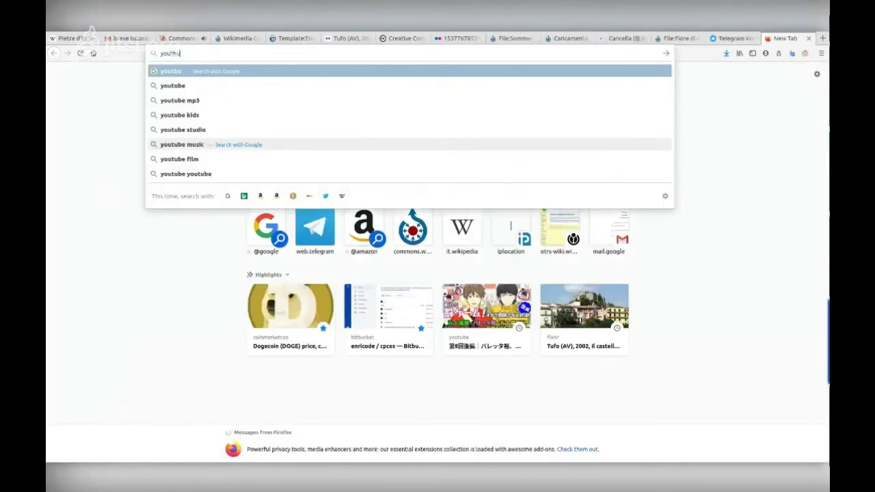
key(BackSpace)
key(BackSpace)
text(ube wikimed)
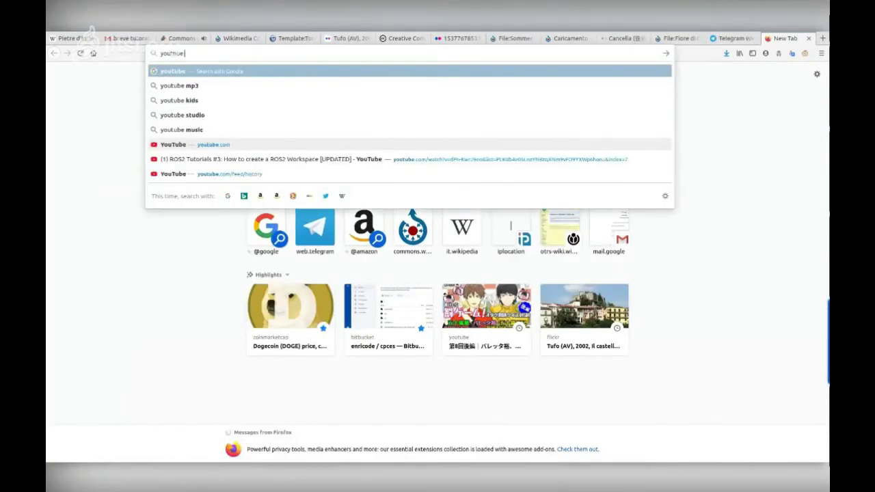
text(a italia videos)
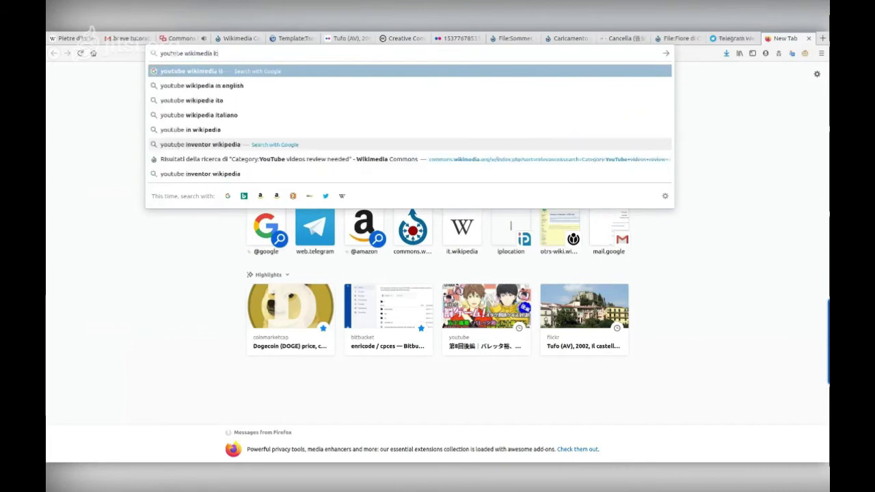
key(Return)
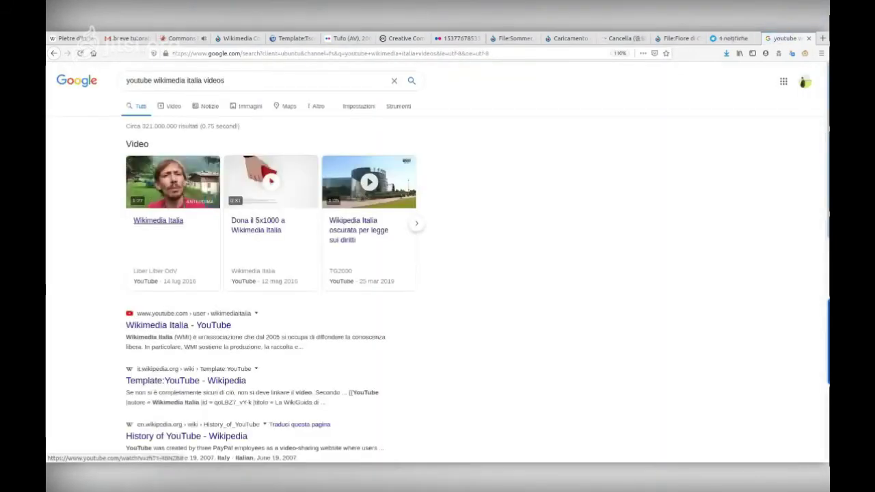
Open the "Wikimedia Italia" YouTube video by Liber Liber, expand its description and highlight the licence line.
click(172, 186)
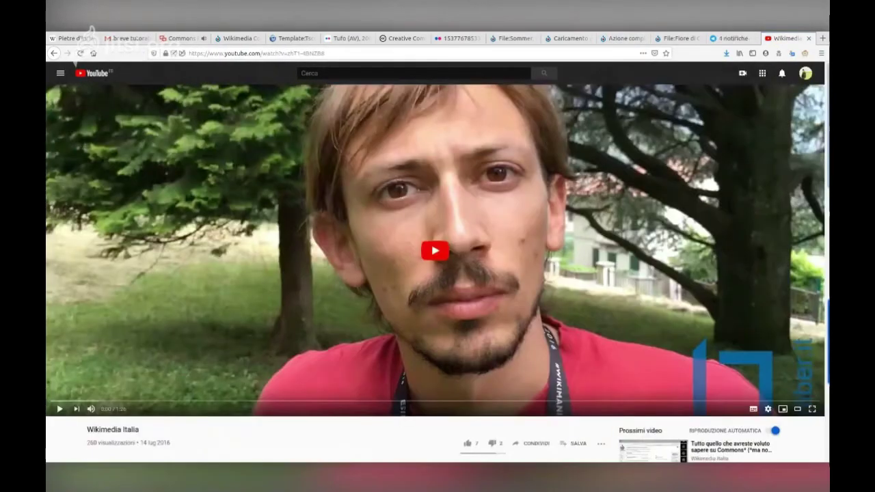
scroll(436, 273, down, 5)
click(132, 355)
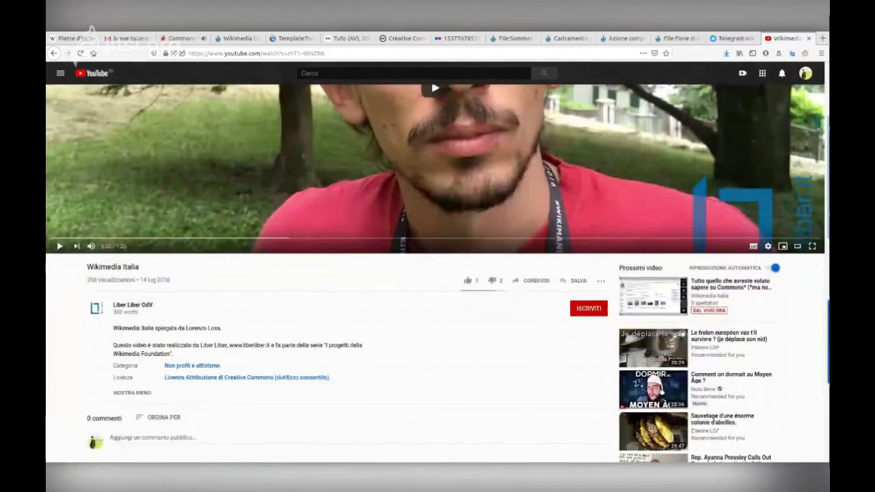
drag(116, 377, 330, 377)
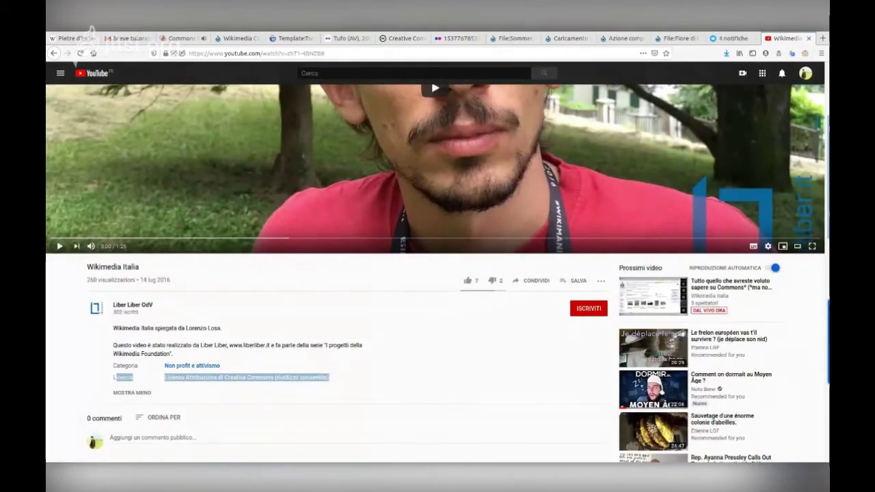
scroll(438, 273, up, 2)
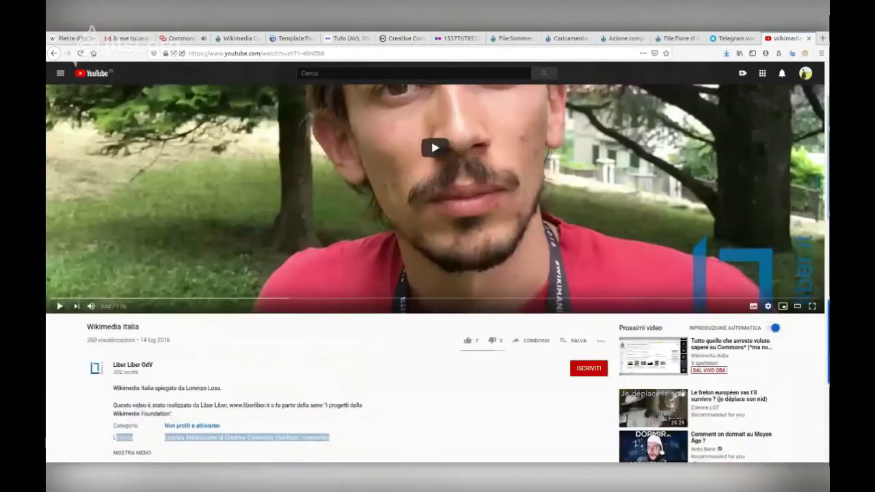
scroll(438, 274, up, 3)
scroll(438, 273, down, 7)
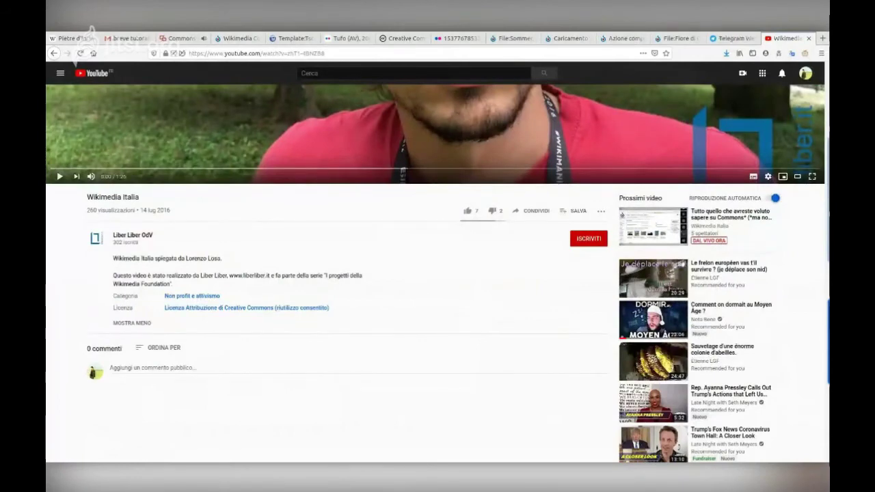
Examine the video's category and licence details at enlarged and reduced page sizes.
key(ctrl+plus)
key(ctrl+plus)
key(ctrl+plus)
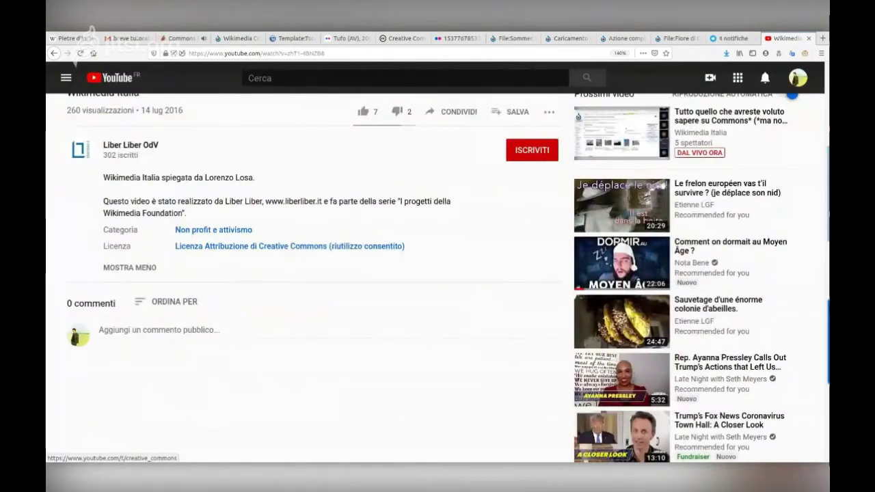
key(ctrl+minus)
key(ctrl+minus)
key(ctrl+minus)
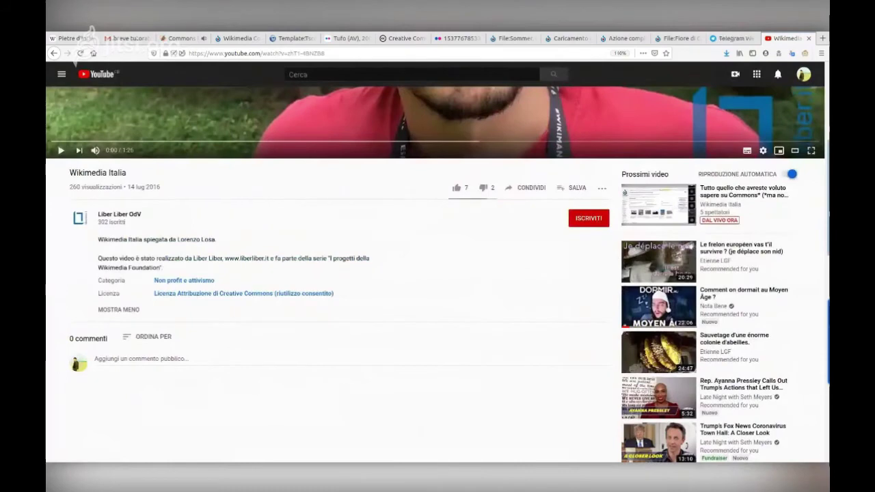
key(ctrl+minus)
key(ctrl+minus)
key(ctrl+minus)
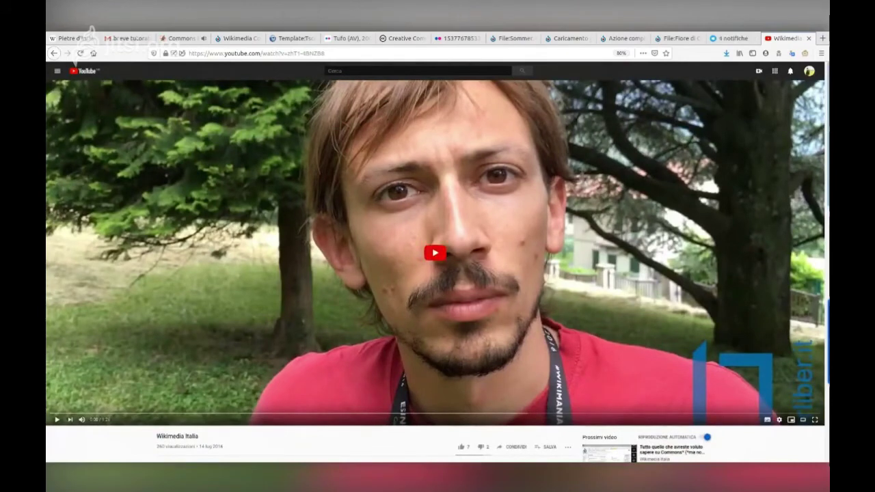
scroll(438, 273, down, 6)
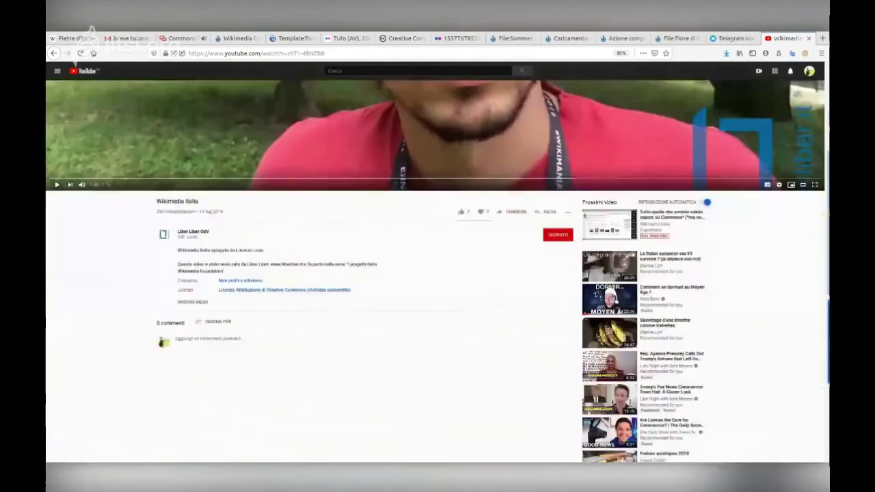
Enter "wikimediaitalia" as a YouTube search term without running the search.
scroll(438, 273, up, 4)
scroll(437, 262, up, 3)
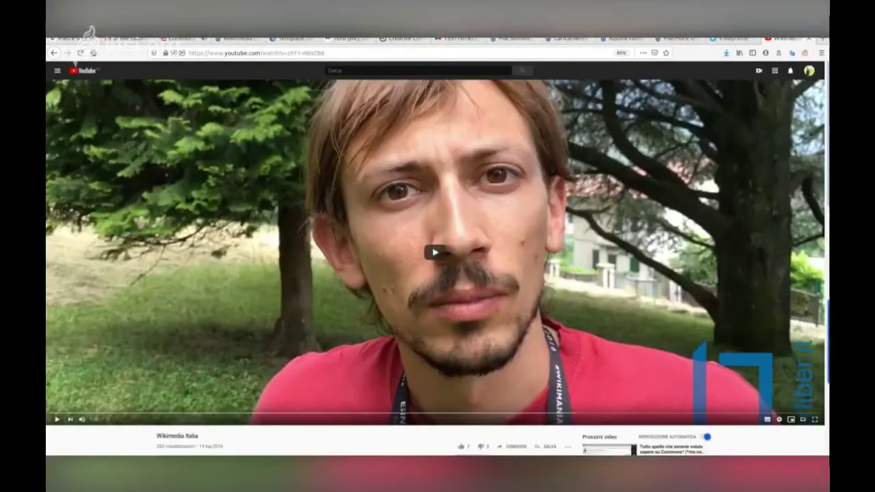
click(356, 70)
text(wikimediaitalia)
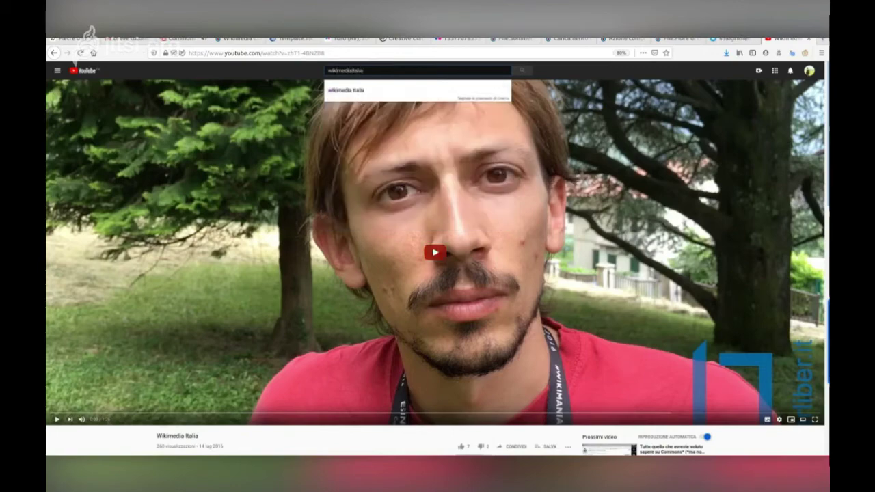
Go back to the video's description and highlight its complete licence line again.
scroll(435, 267, down, 1)
scroll(435, 253, down, 5)
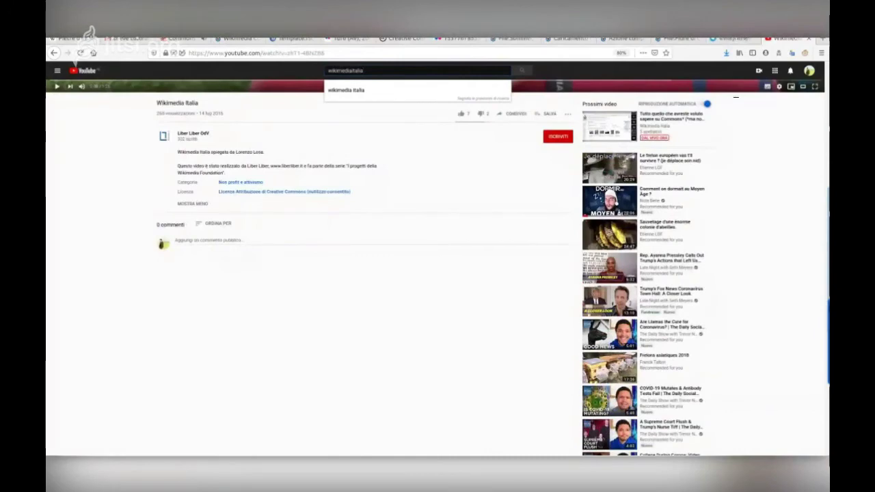
drag(178, 191, 235, 191)
drag(178, 192, 351, 191)
click(353, 191)
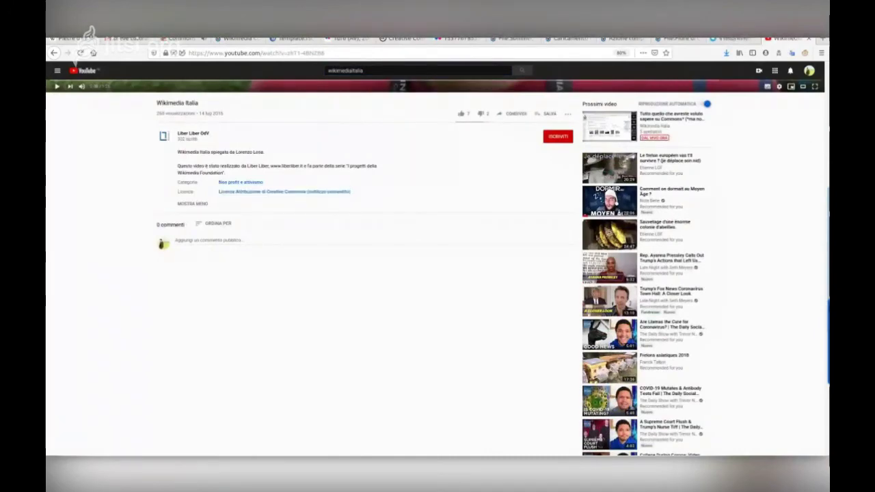
drag(177, 192, 351, 191)
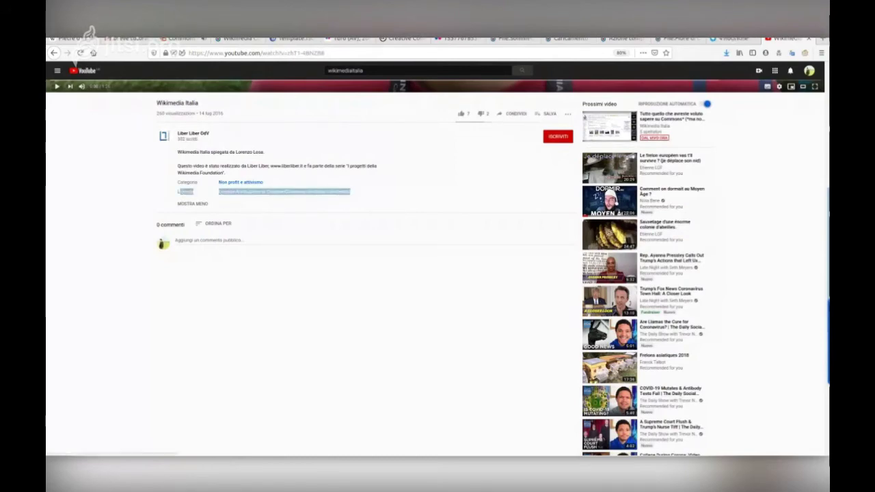
click(353, 192)
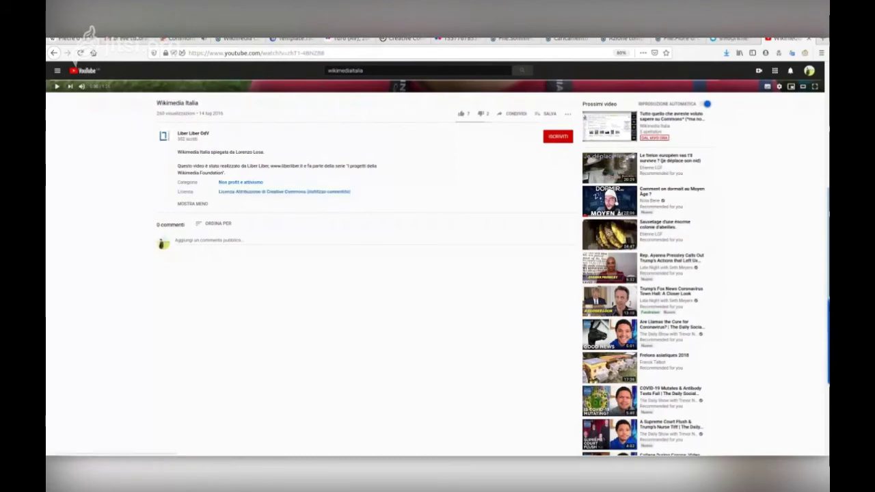
Follow the video's licence link through to the Creative Commons Attribution 3.0 Unported legal code and check its web address.
click(345, 191)
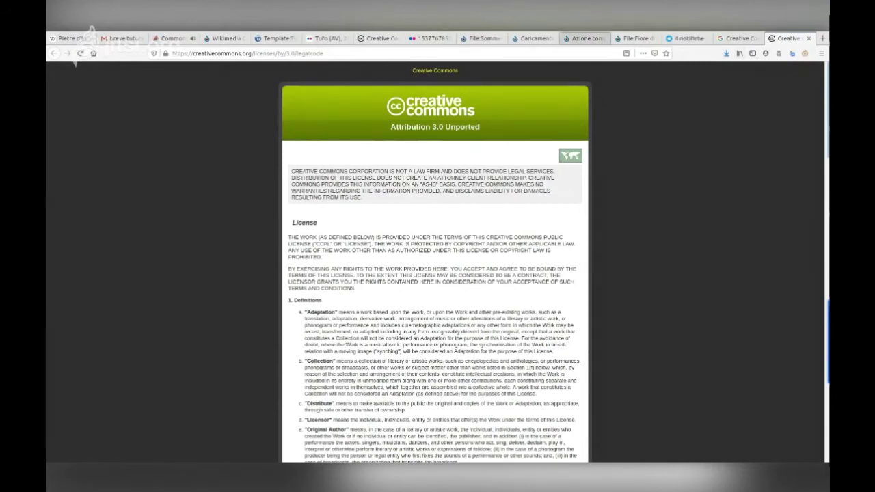
click(389, 54)
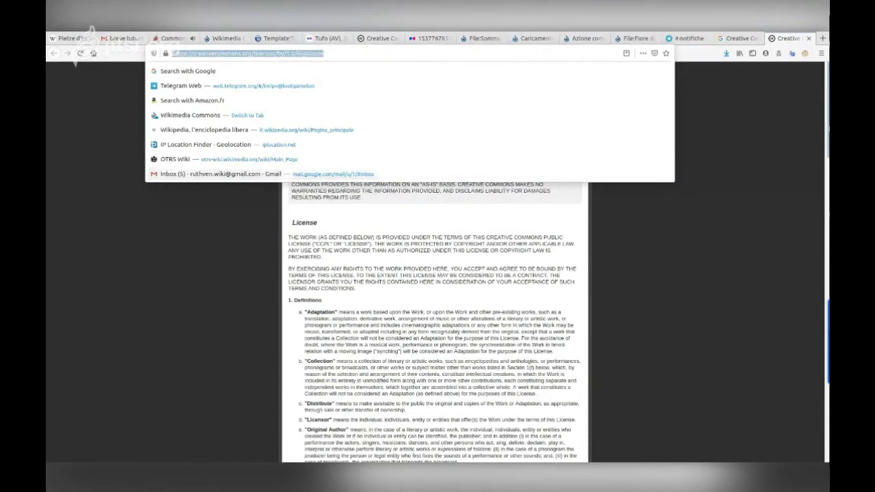
key(Escape)
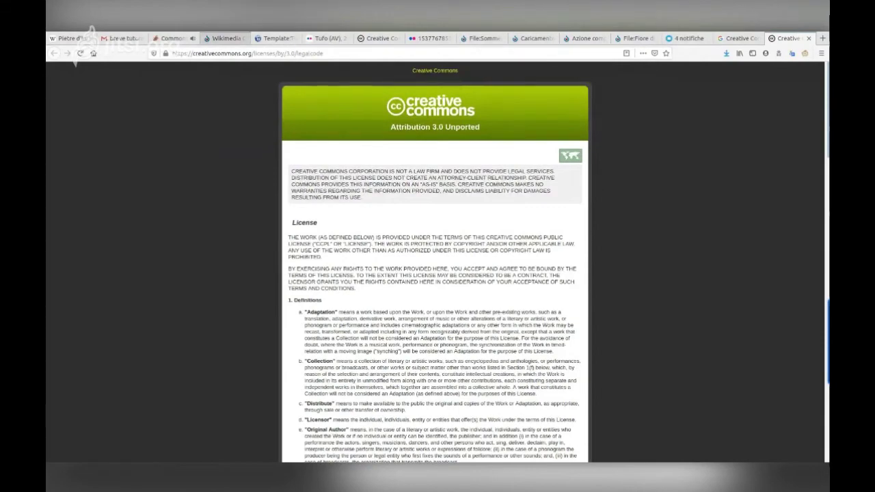
Switch to the Jitsi meeting to read the participants' latest questions in the chat.
key(alt+3)
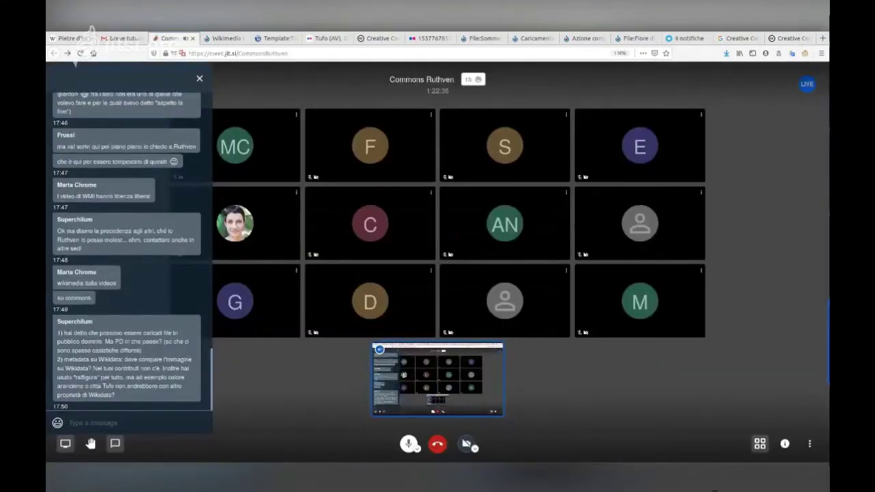
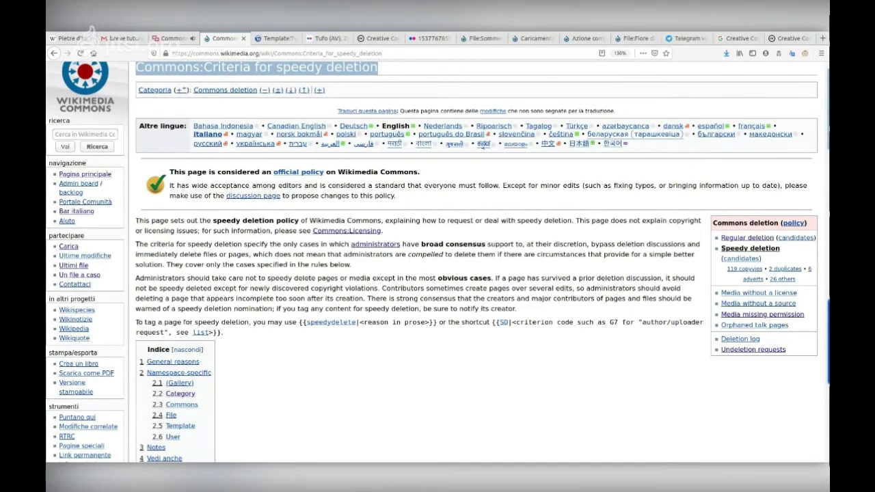
Skim the speedy deletion criteria and highlight the G1 heading about test pages, accidental creation and nonsense content.
scroll(438, 274, down, 3)
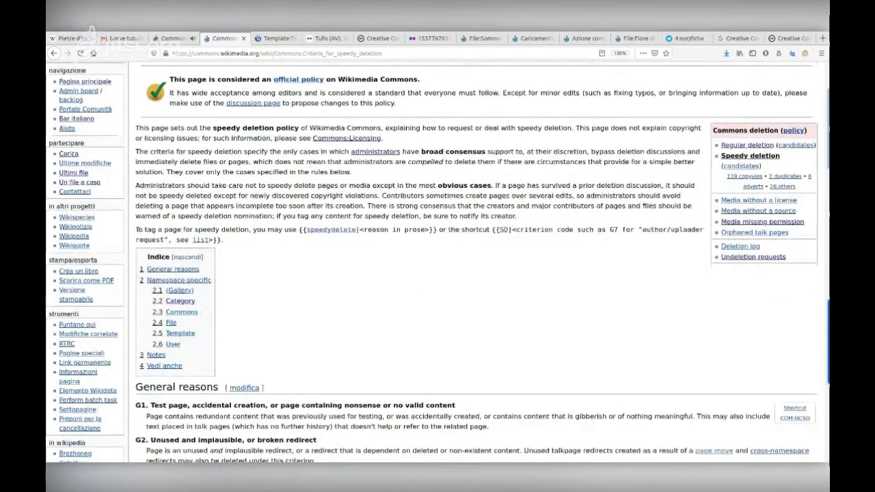
scroll(438, 274, down, 10)
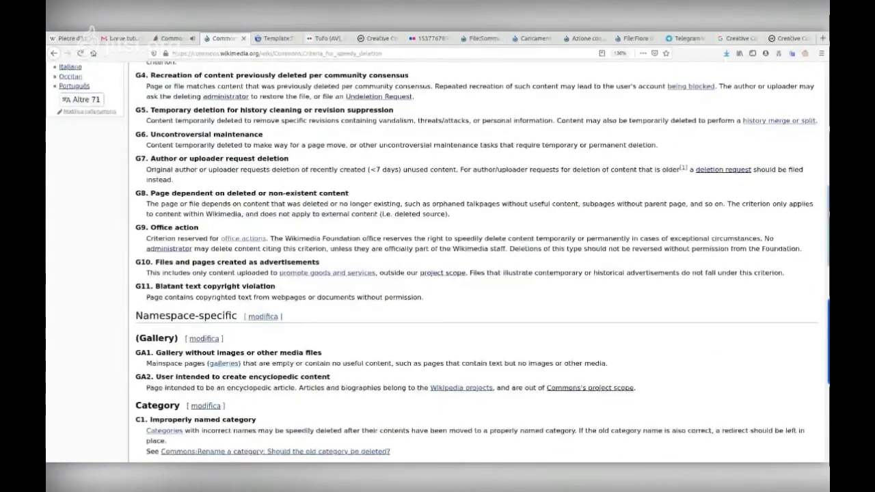
scroll(437, 274, up, 3)
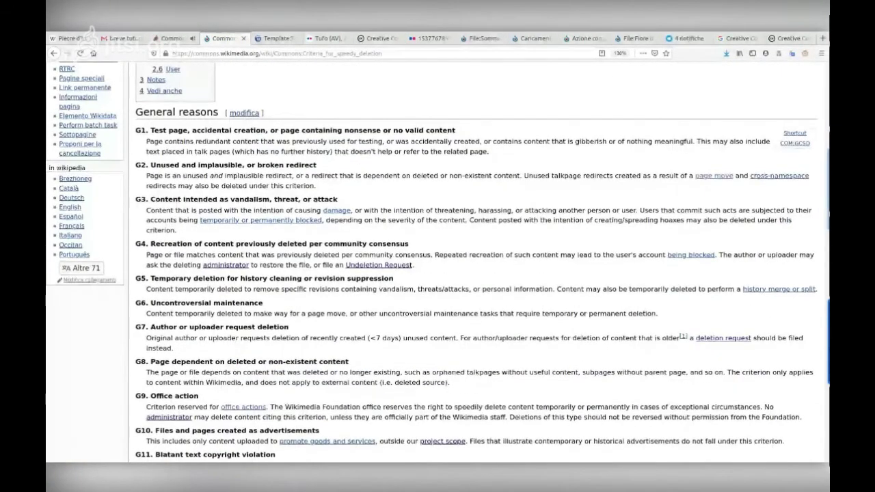
scroll(438, 274, down, 2)
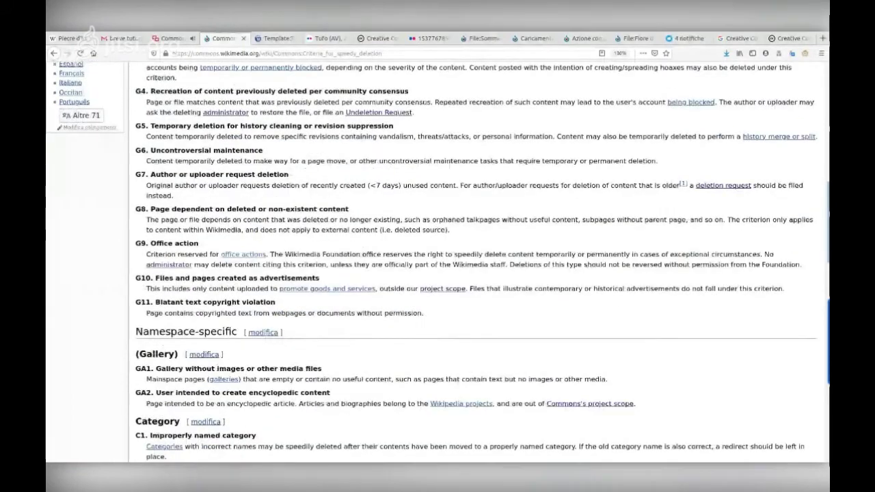
scroll(438, 274, up, 4)
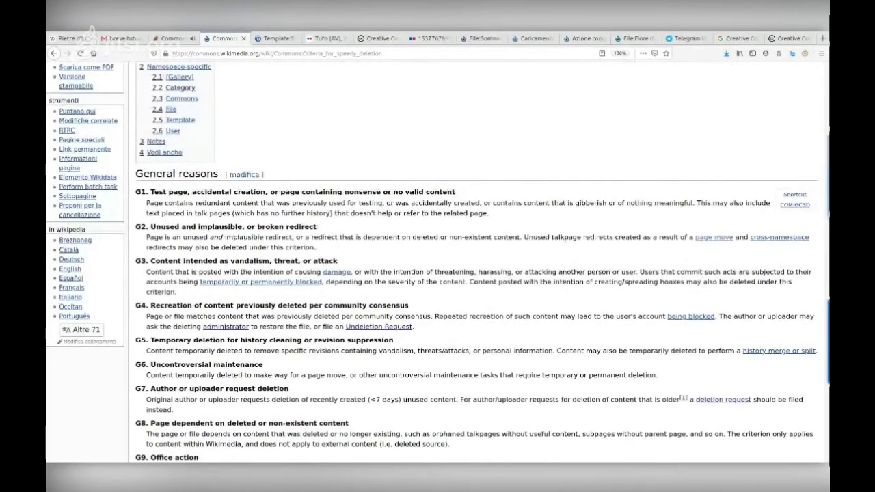
drag(159, 192, 455, 192)
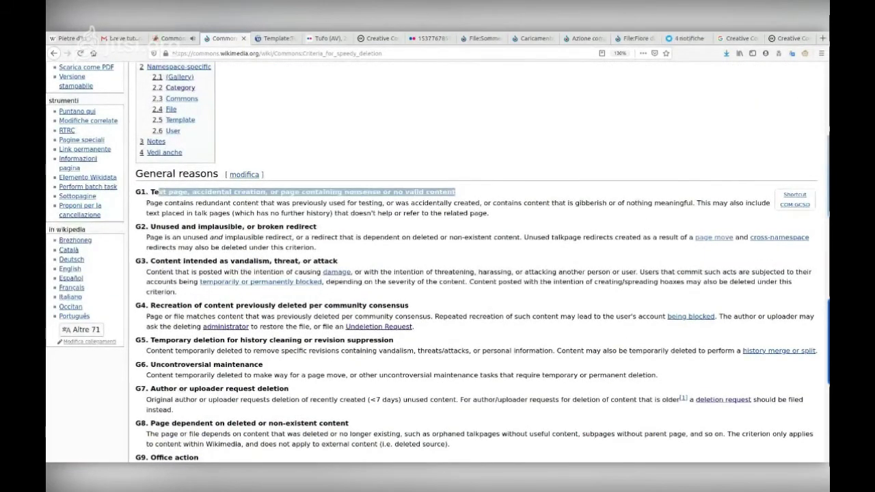
click(456, 192)
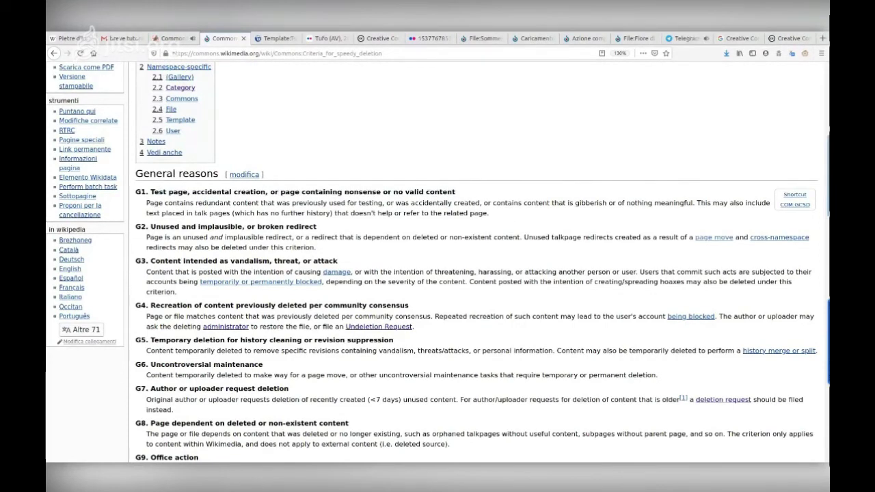
Find the criteria for files and highlight the F1 "Apparent copyright violation" and F2 "Fair use content" headings.
scroll(438, 260, down, 1)
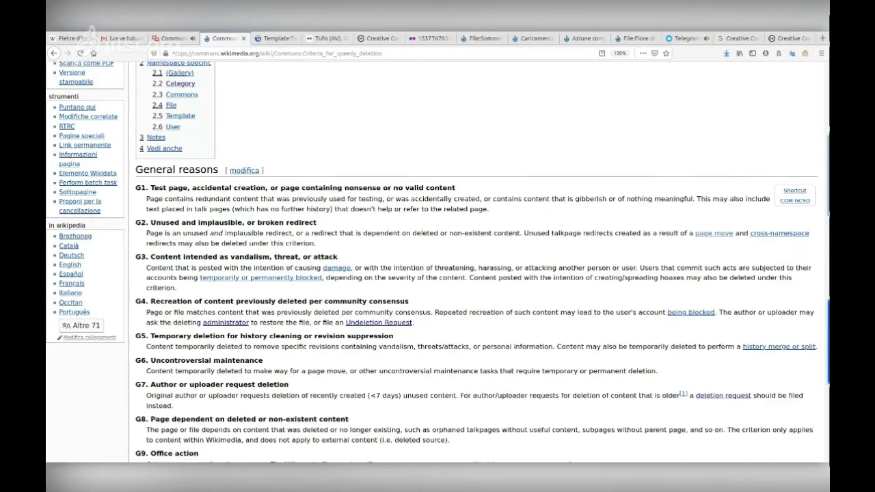
scroll(438, 260, down, 2)
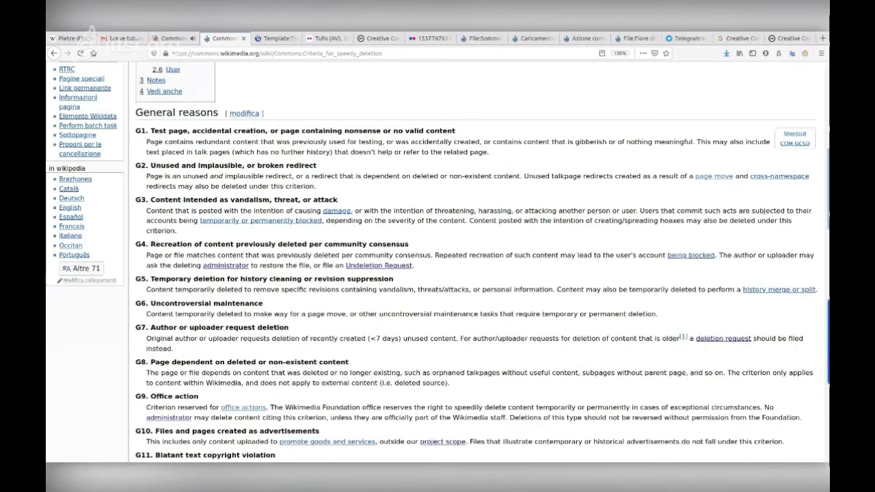
scroll(438, 260, down, 10)
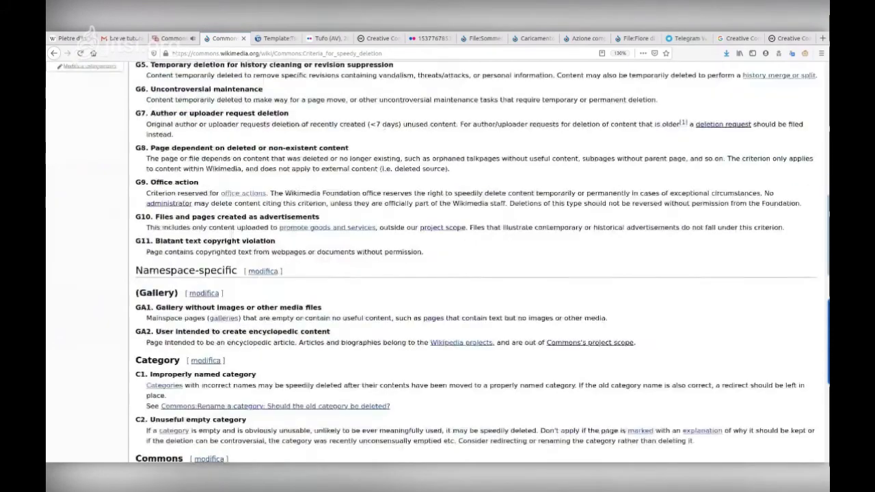
scroll(438, 260, down, 2)
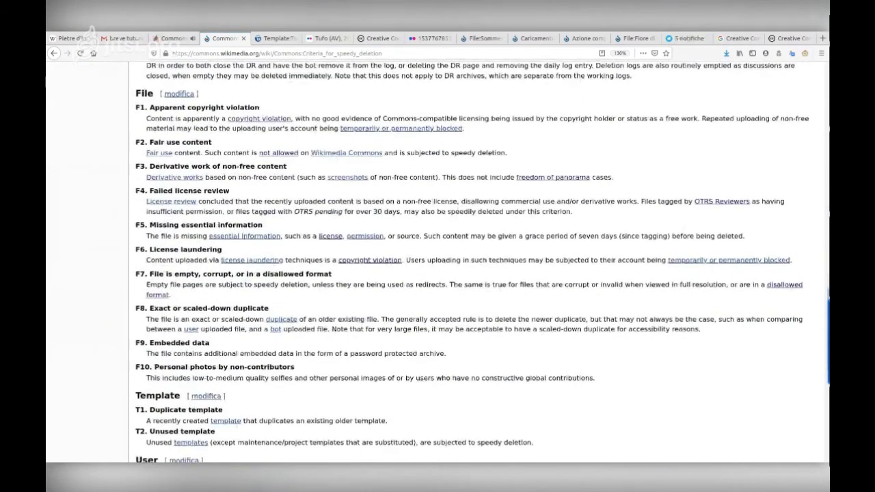
drag(150, 108, 260, 107)
click(260, 108)
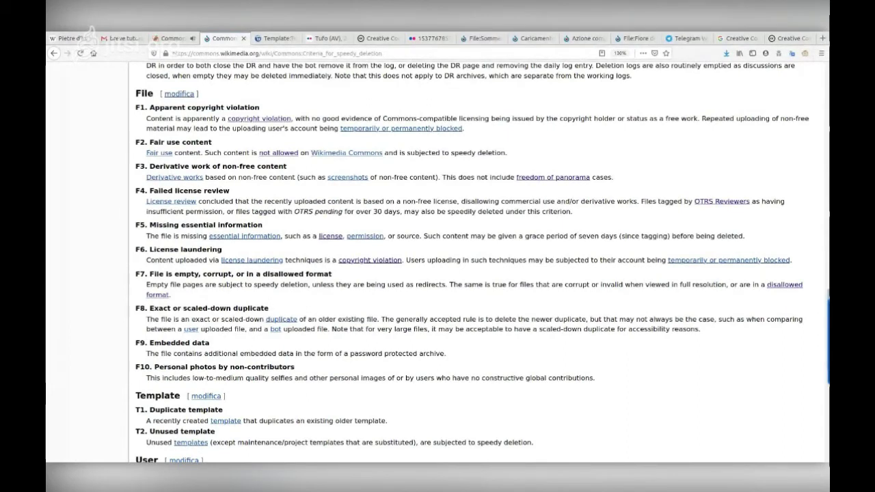
drag(149, 108, 260, 107)
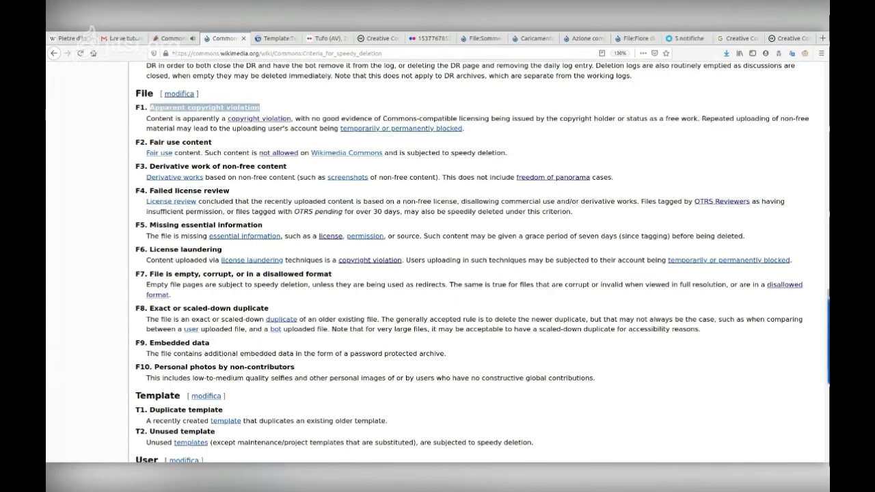
click(260, 107)
drag(150, 143, 212, 143)
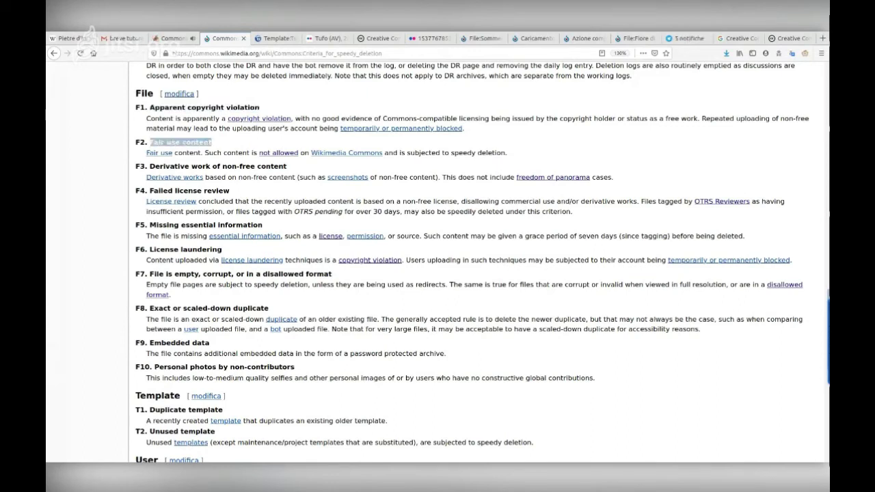
double_click(214, 153)
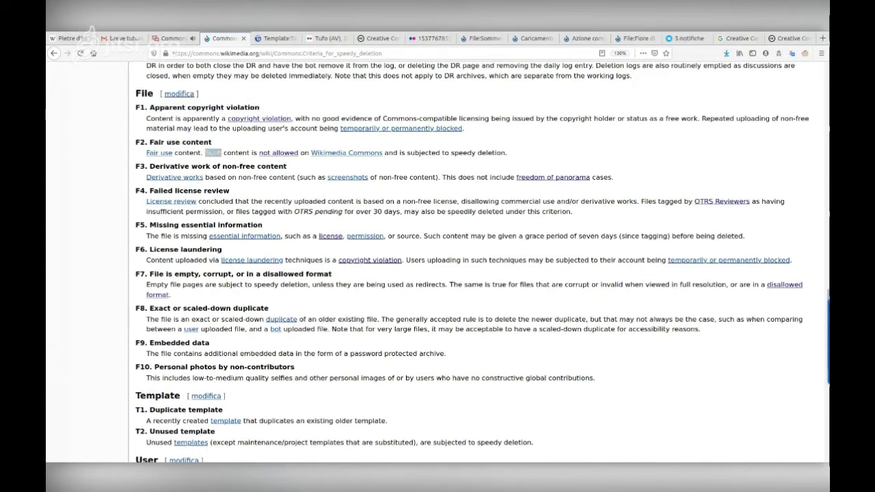
click(213, 153)
Highlight F3's example of screenshots of non-free content and the F4 "Failed license review" and F6 "License laundering" headings.
scroll(472, 260, down, 2)
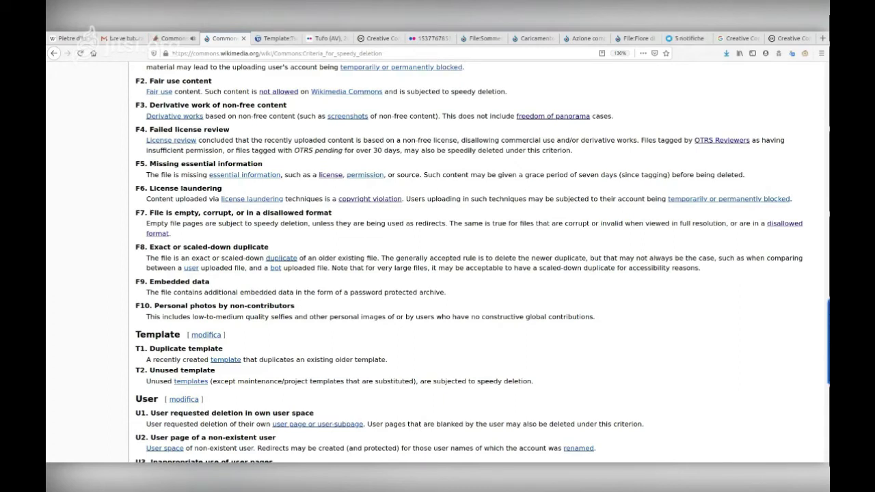
drag(302, 115, 436, 115)
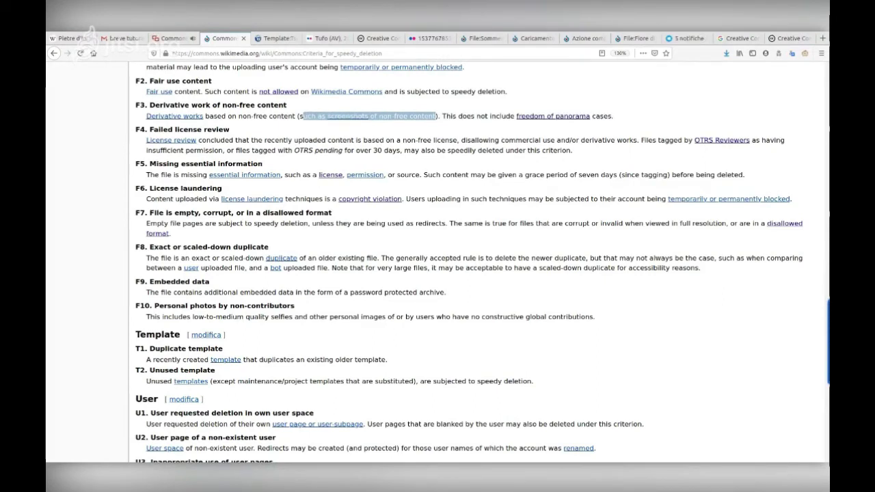
scroll(472, 260, down, 1)
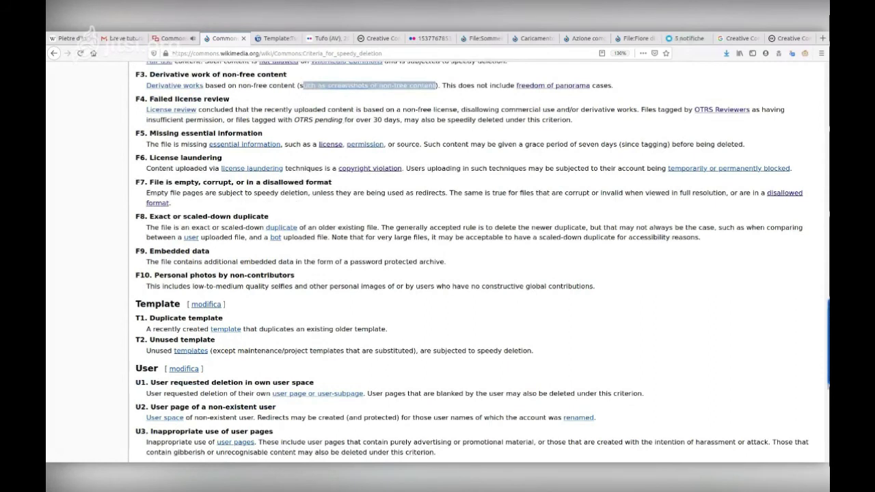
drag(136, 99, 230, 99)
click(230, 99)
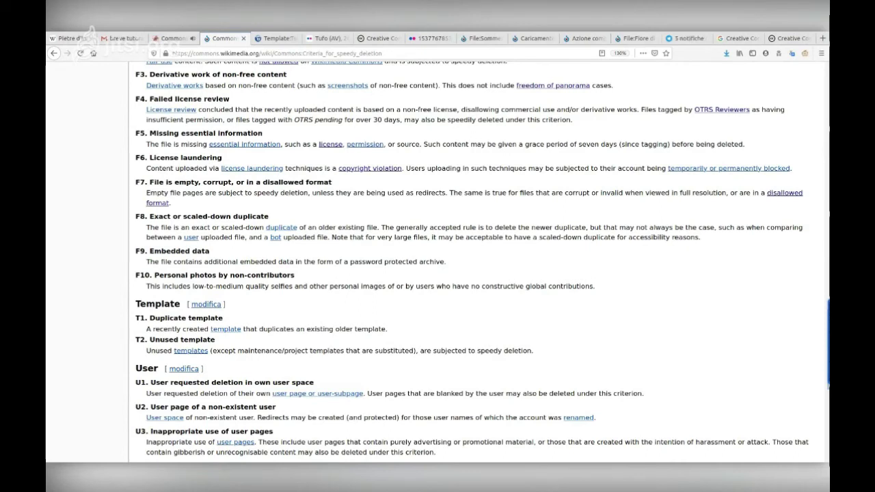
drag(135, 158, 222, 158)
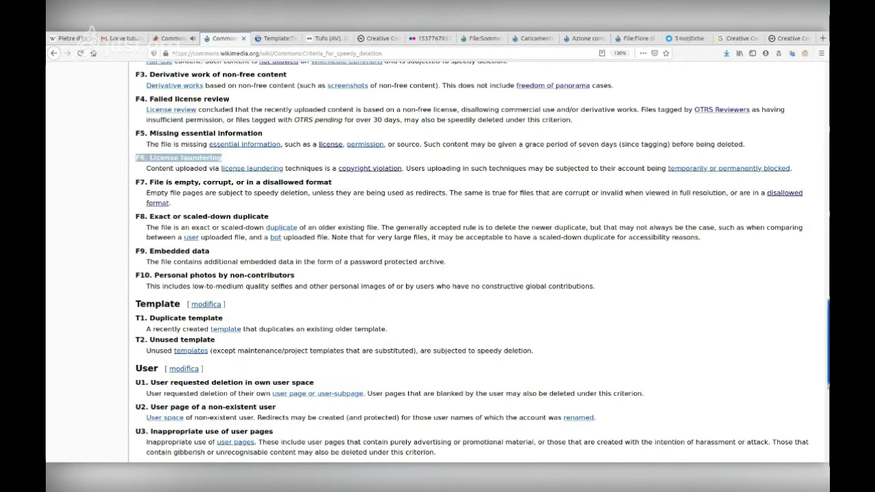
click(222, 158)
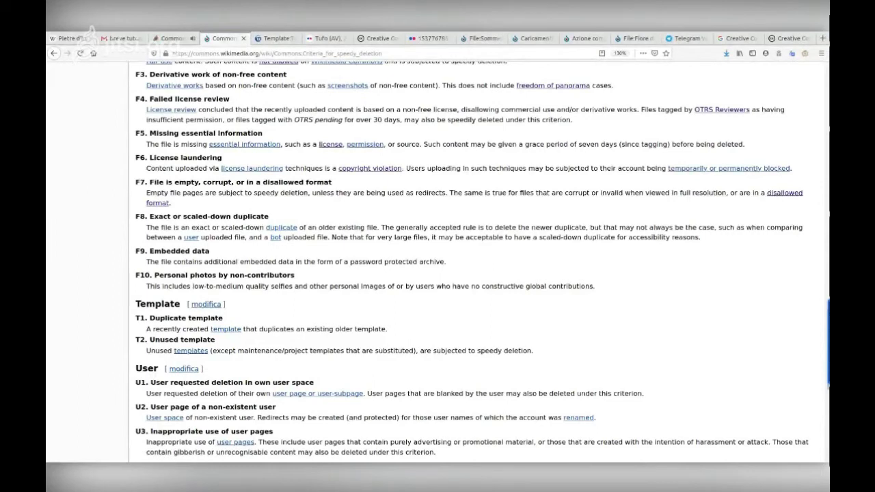
mouse_move(252, 168)
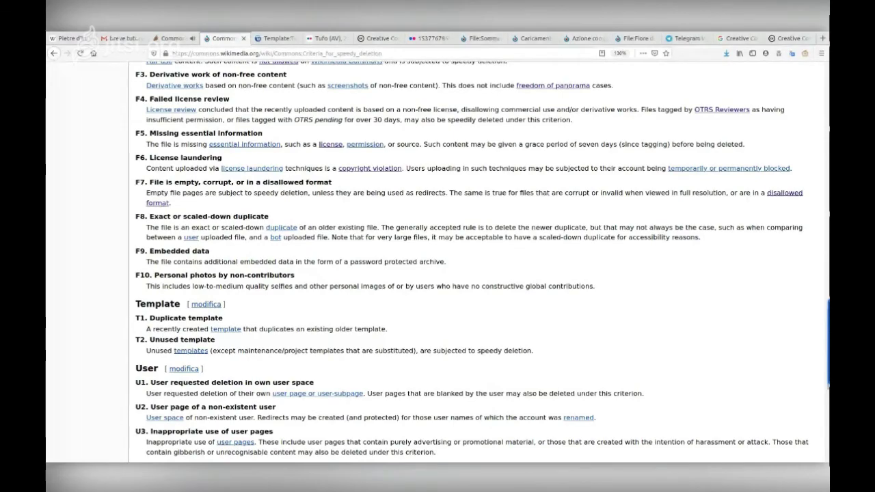
Highlight the speedydelete template syntax in the policy's introduction and skim the list of criteria again.
scroll(438, 260, up, 10)
scroll(438, 260, up, 5)
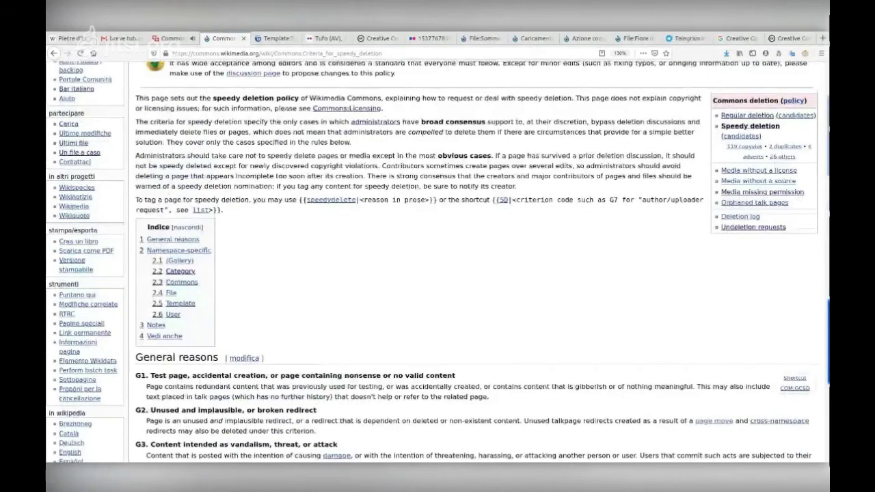
drag(298, 200, 439, 200)
click(439, 200)
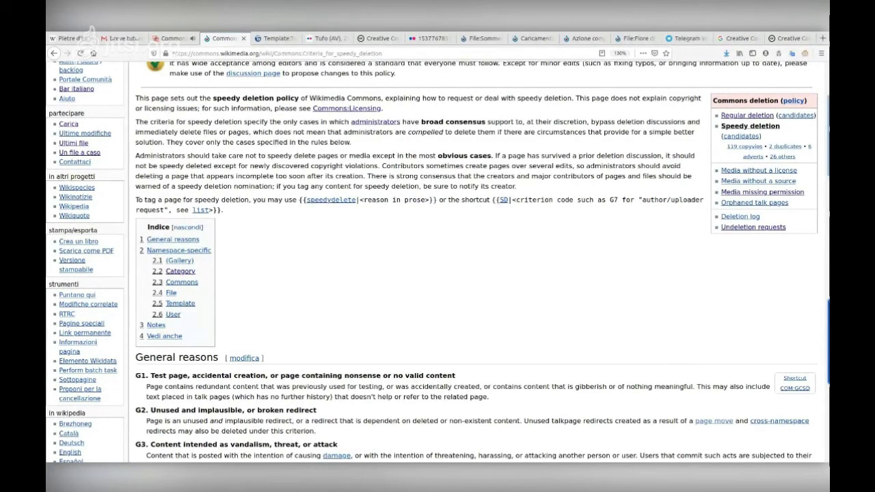
scroll(432, 262, down, 3)
scroll(479, 260, down, 9)
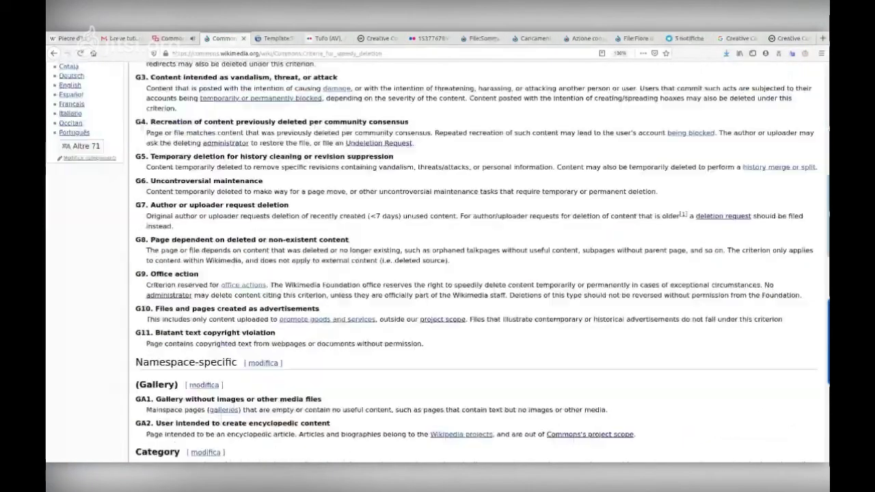
scroll(479, 260, down, 2)
scroll(478, 260, down, 4)
scroll(171, 352, up, 20)
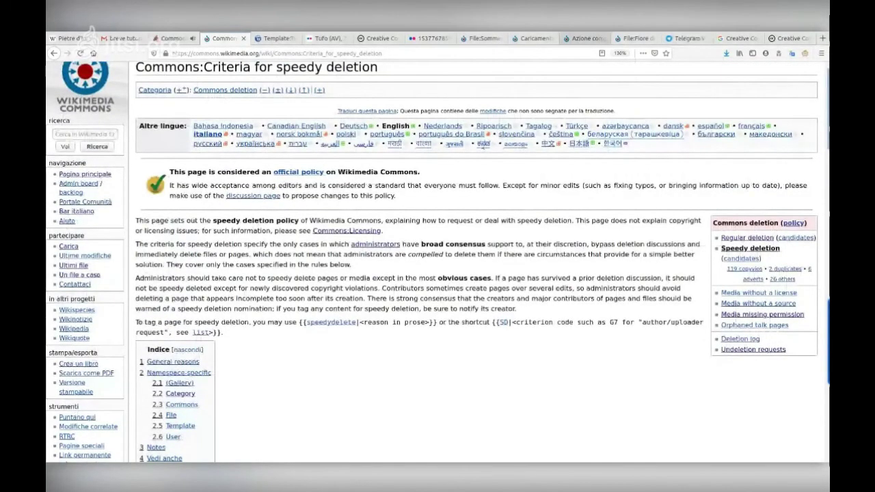
Open the licence section of the file page Fiore di Crescione - Lepidium.jpg for editing.
click(634, 38)
scroll(478, 260, up, 5)
scroll(200, 241, up, 5)
scroll(201, 241, down, 4)
click(200, 239)
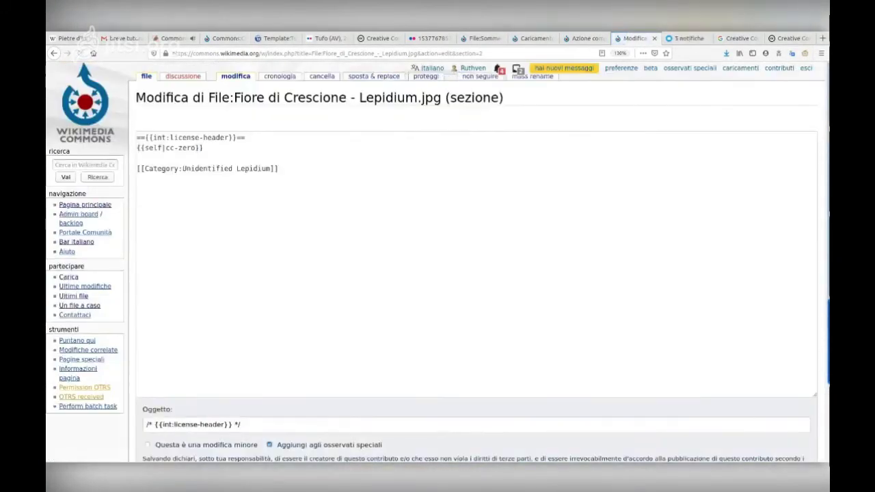
Insert the speedy deletion tag {{SD|F1}} on its own line between the licence header and {{self|cc-zero}}.
click(204, 165)
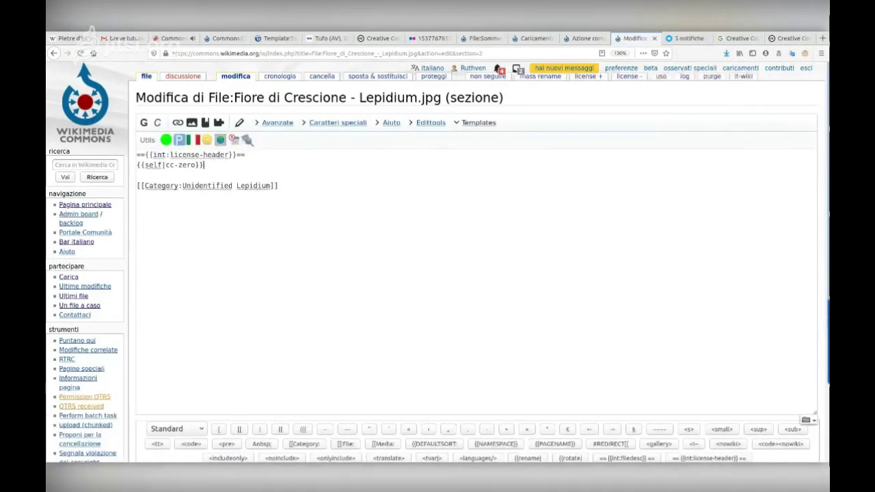
key(Home)
key(Return)
key(Return)
key(Return)
key(Up)
key(Up)
key(Up)
key(Down)
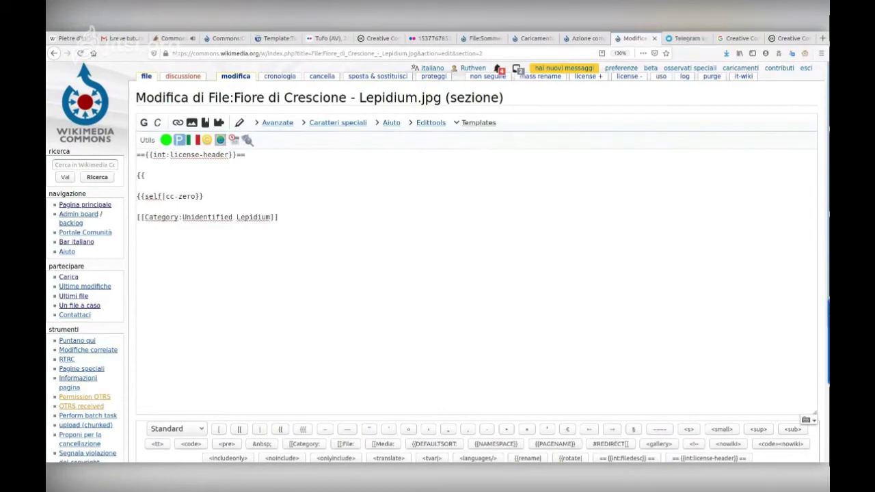
text({{SD|F1}})
Preview the edited licence section and examine the speedy deletion notice, including its language links and the administrator's delete shortcut.
scroll(479, 274, down, 3)
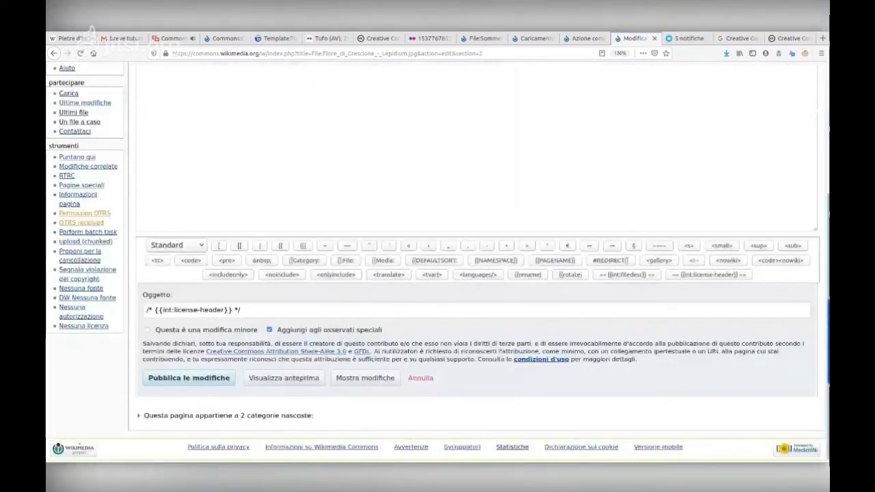
click(283, 374)
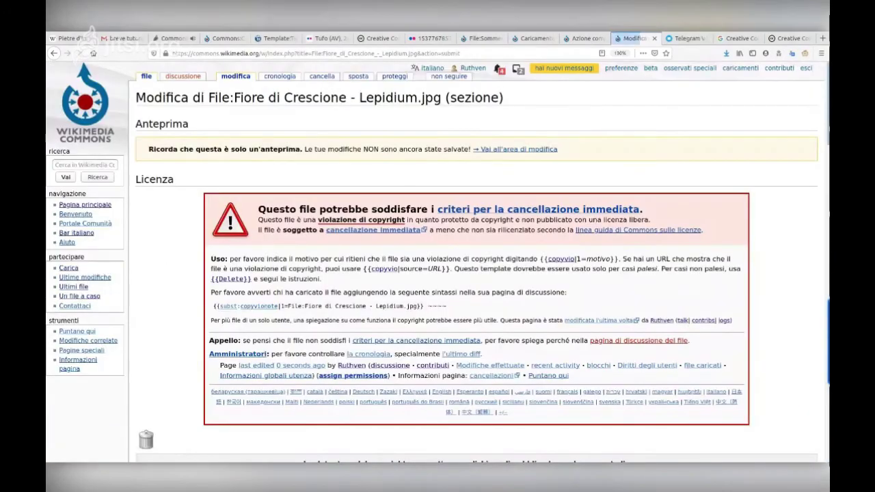
scroll(477, 262, down, 2)
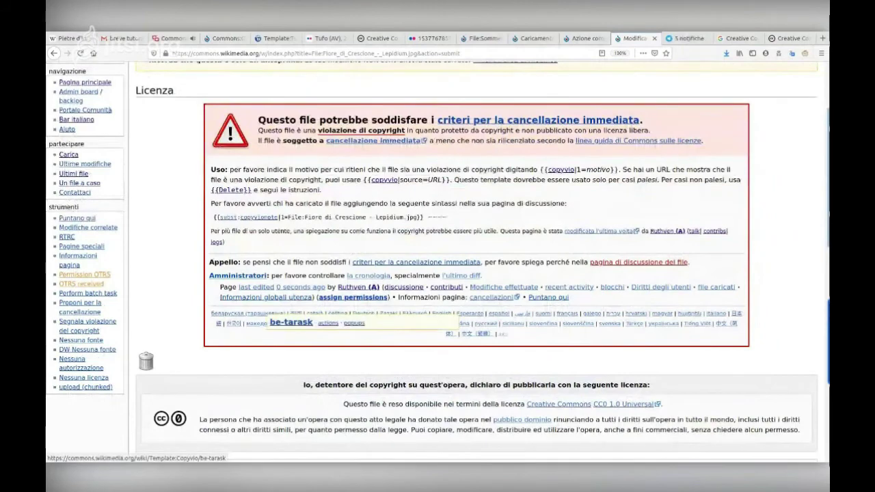
mouse_move(260, 314)
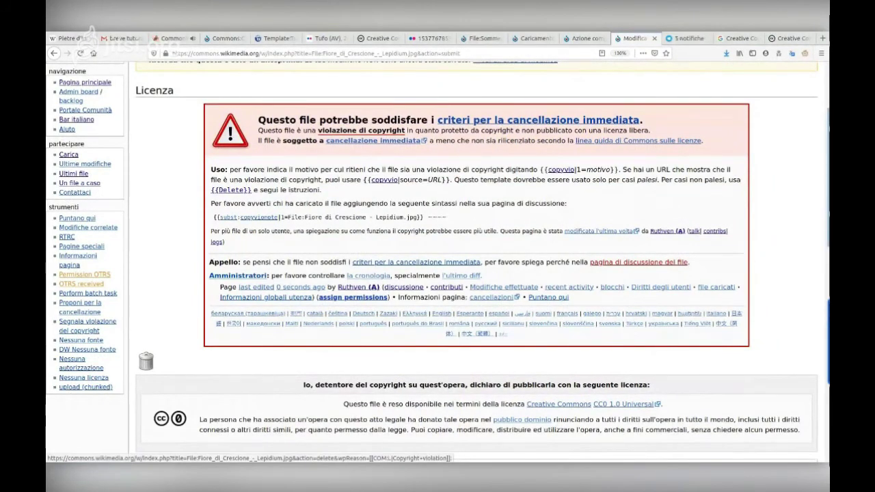
mouse_move(145, 361)
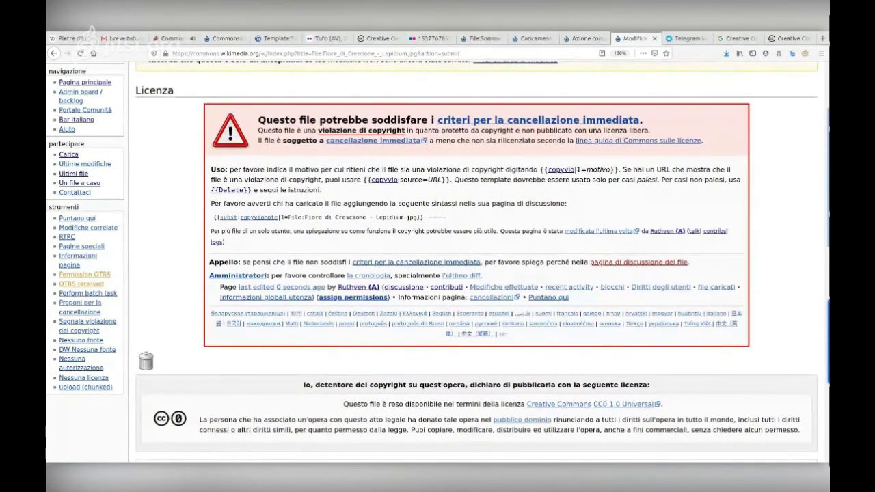
scroll(437, 260, down, 3)
scroll(438, 260, up, 3)
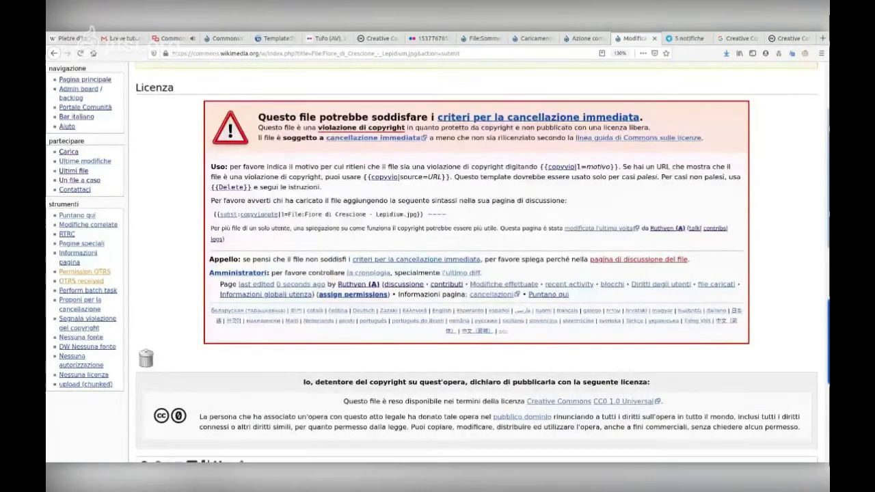
Discard the unsaved licence edit and return to the file page of Fiore di Crescione - Lepidium.jpg.
scroll(438, 260, up, 1)
scroll(437, 260, up, 3)
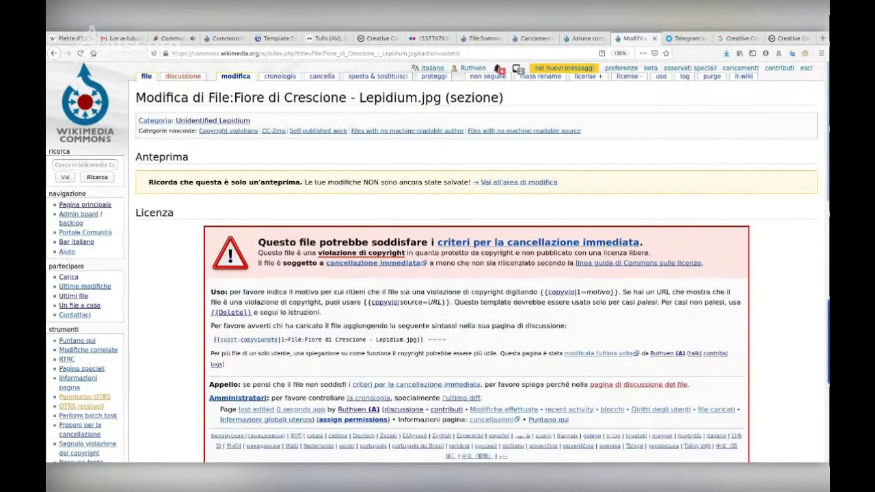
click(147, 76)
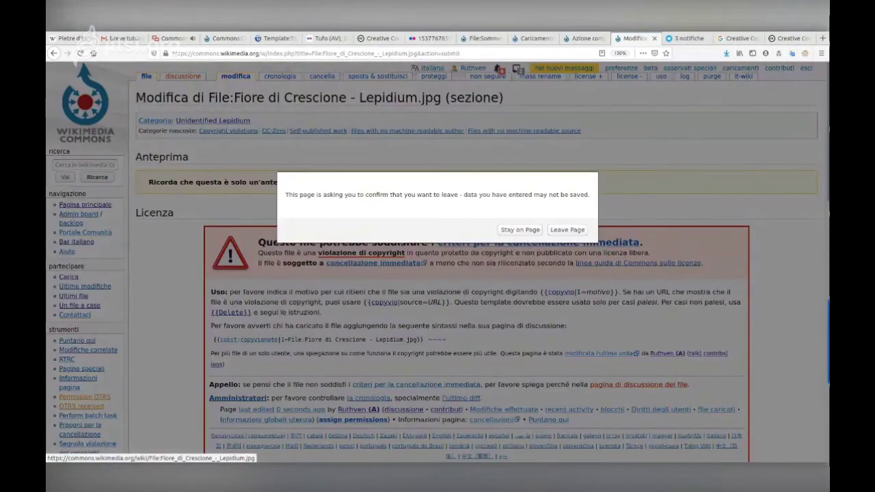
key(Return)
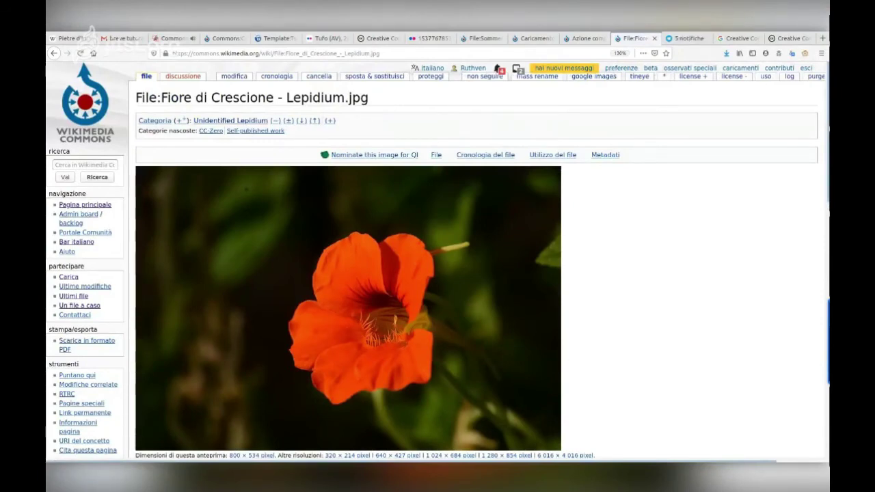
scroll(87, 365, down, 3)
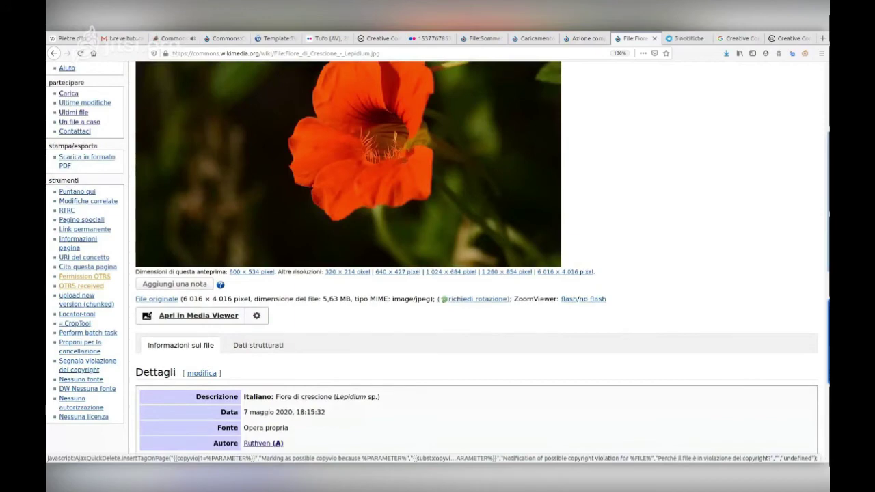
click(88, 365)
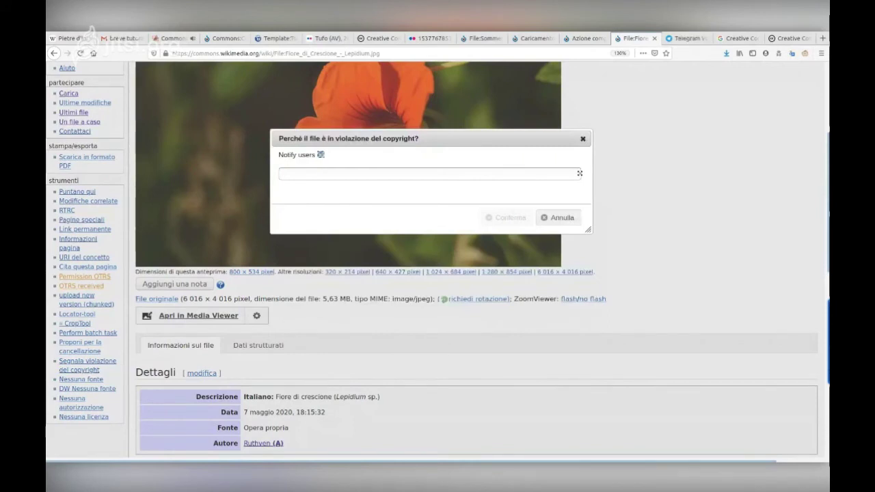
text(Taken from)
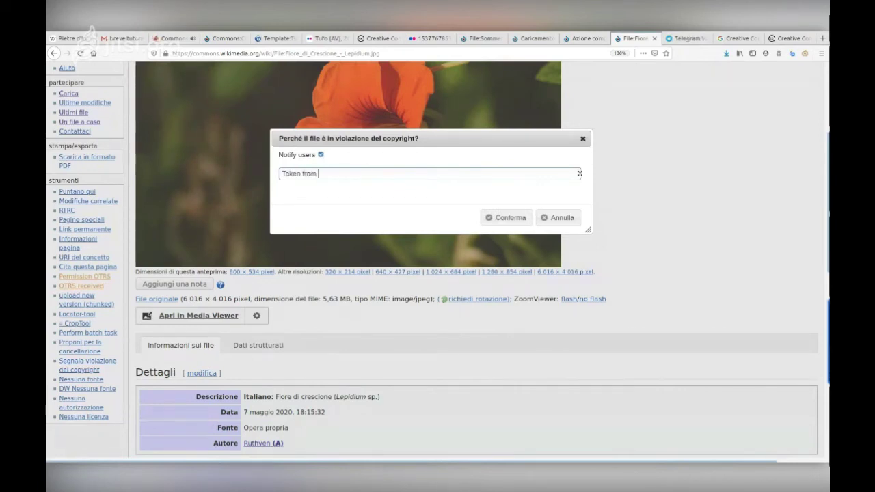
text(Il castello medioevale - Tufo (AV))
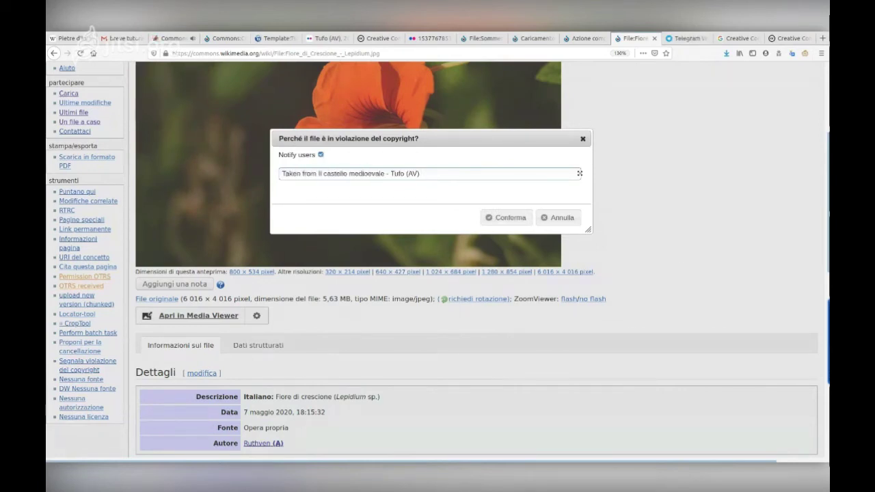
key(ctrl+z)
text(http)
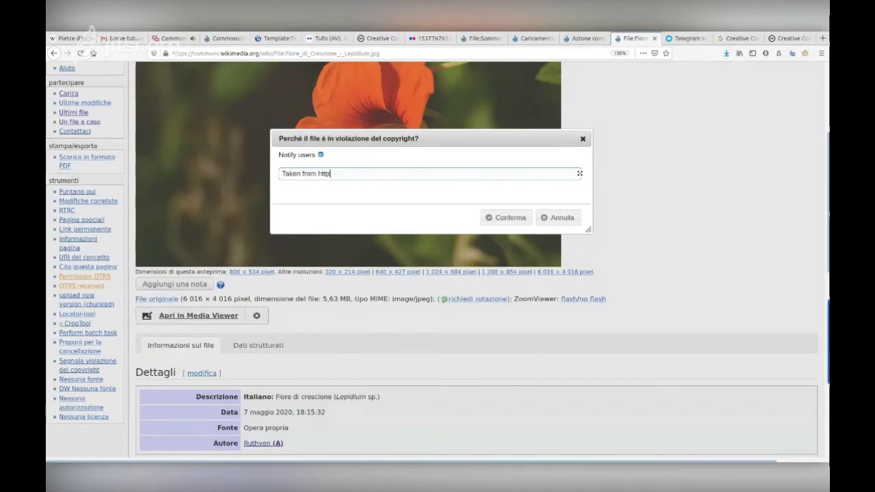
text(://www.google.com/copyviol)
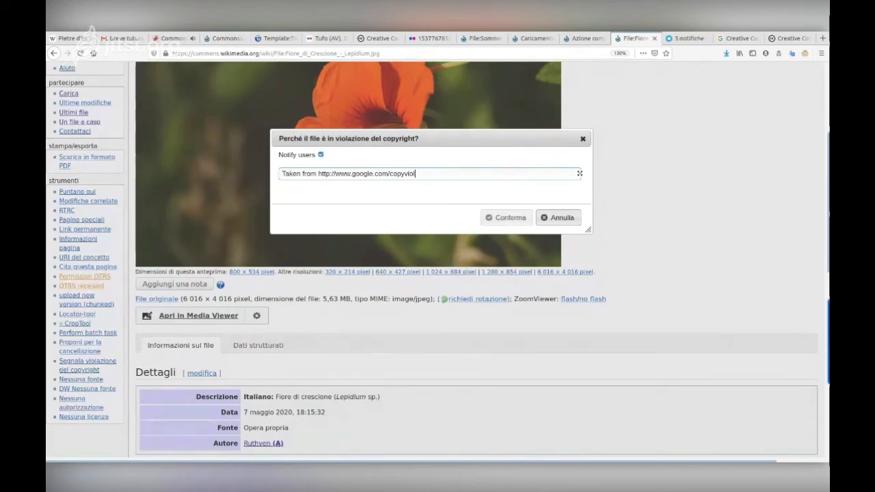
click(559, 218)
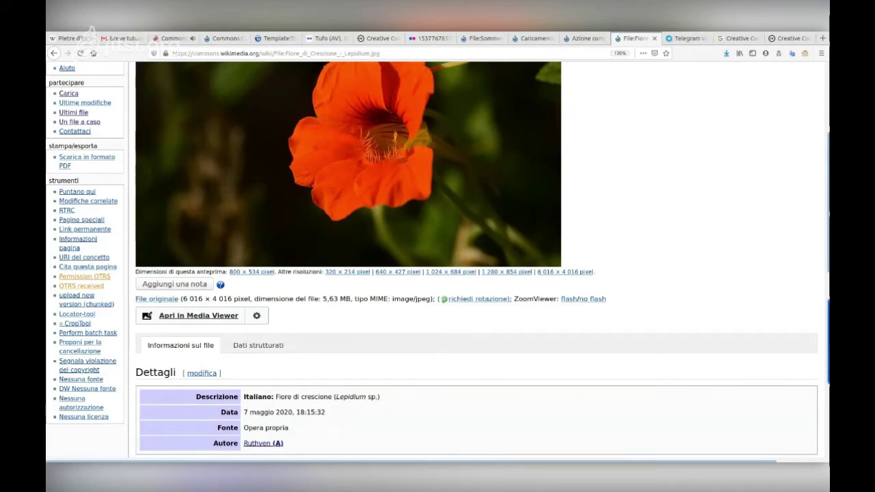
scroll(349, 206, up, 3)
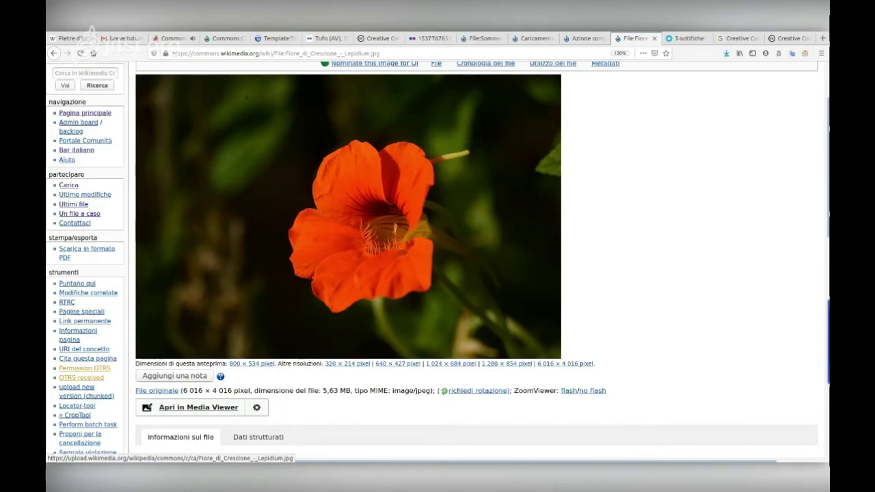
scroll(437, 260, down, 3)
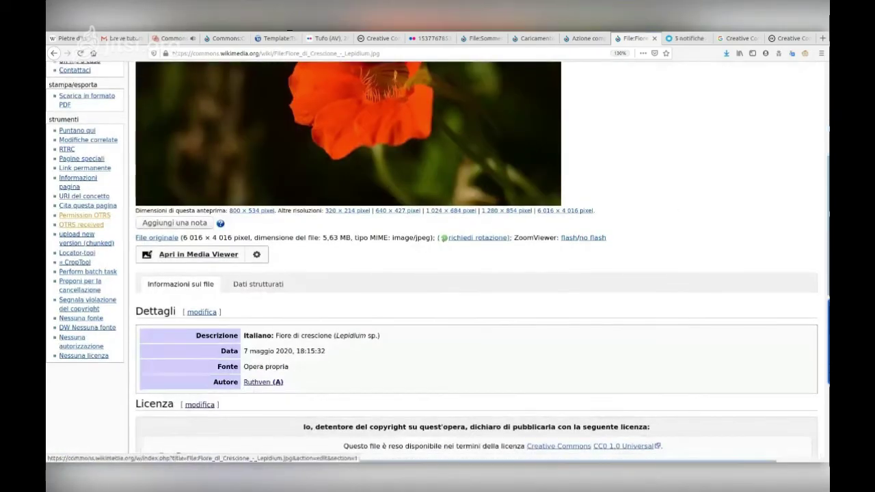